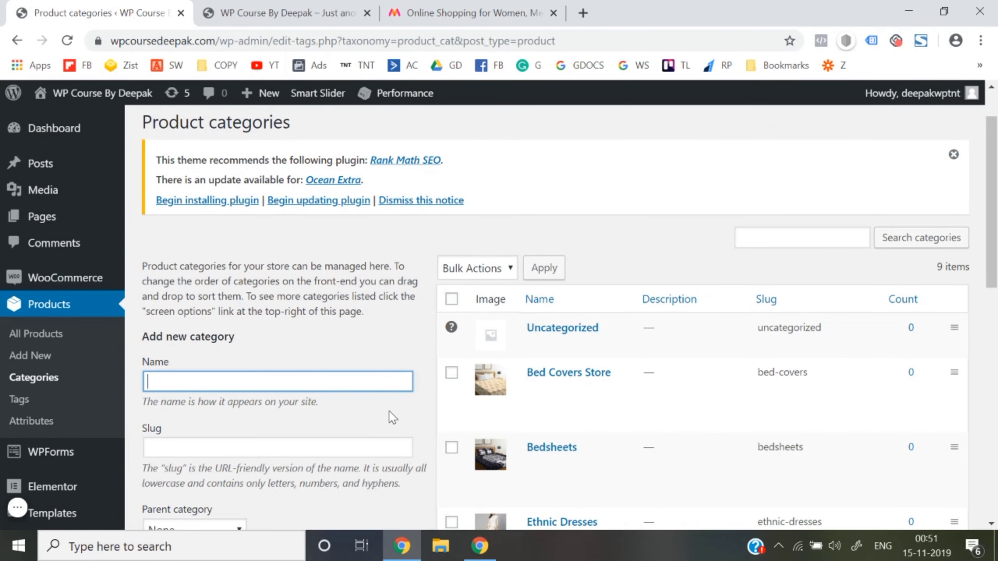
Step: Switch to the Myntra site and examine the category menus for Men, Women, Kids and Home & Living
left_click(283, 12)
left_click(467, 8)
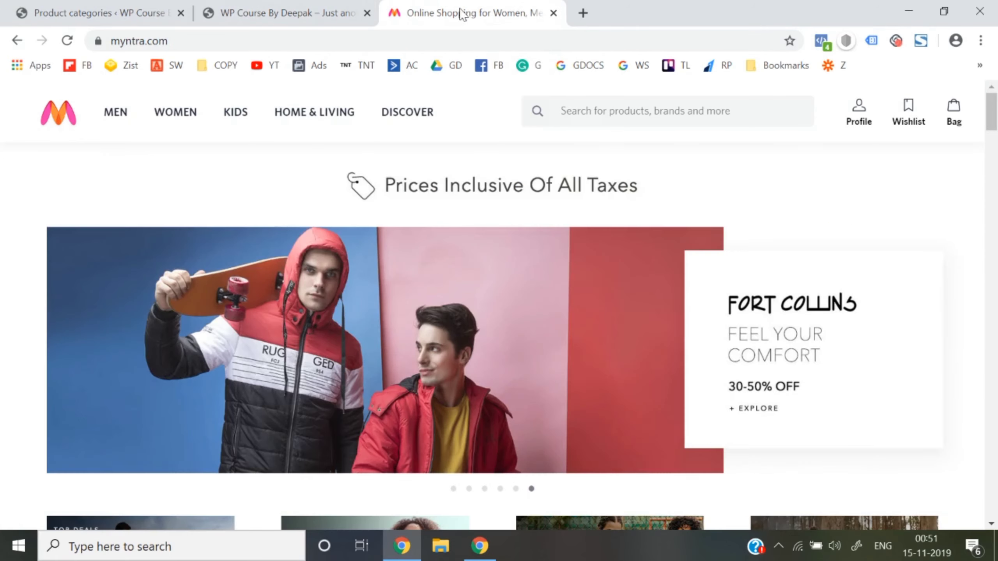
mouse_move(108, 127)
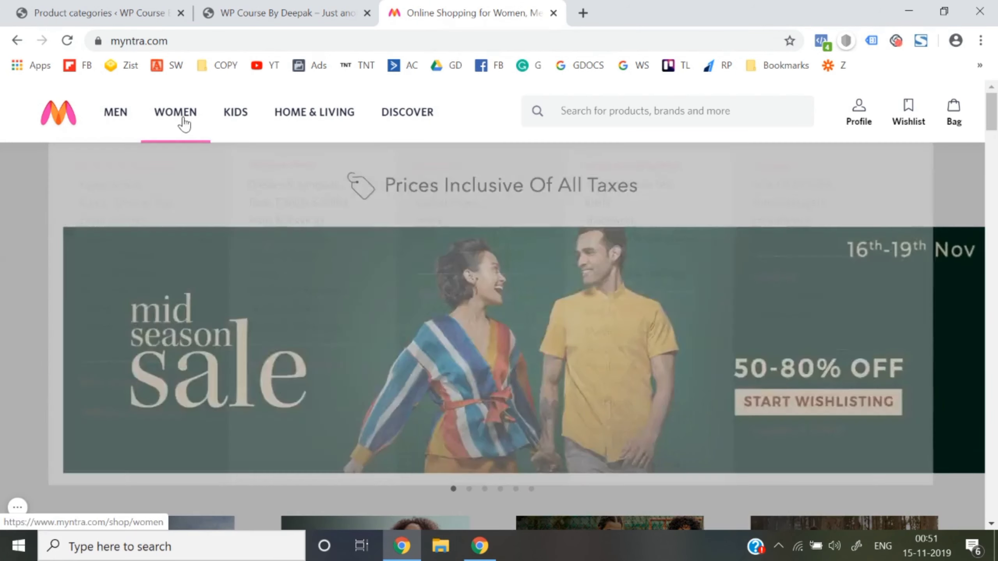
mouse_move(185, 125)
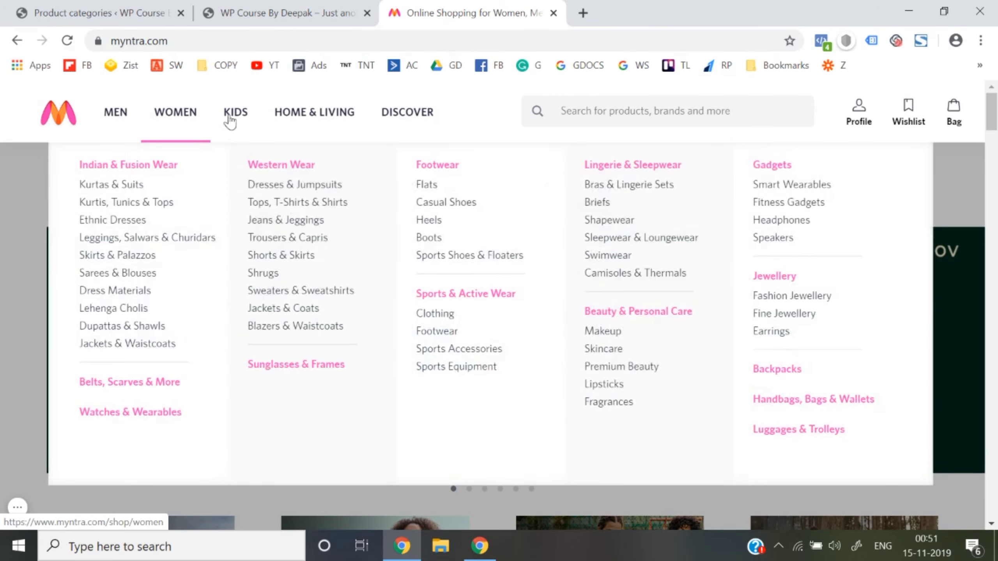
mouse_move(284, 119)
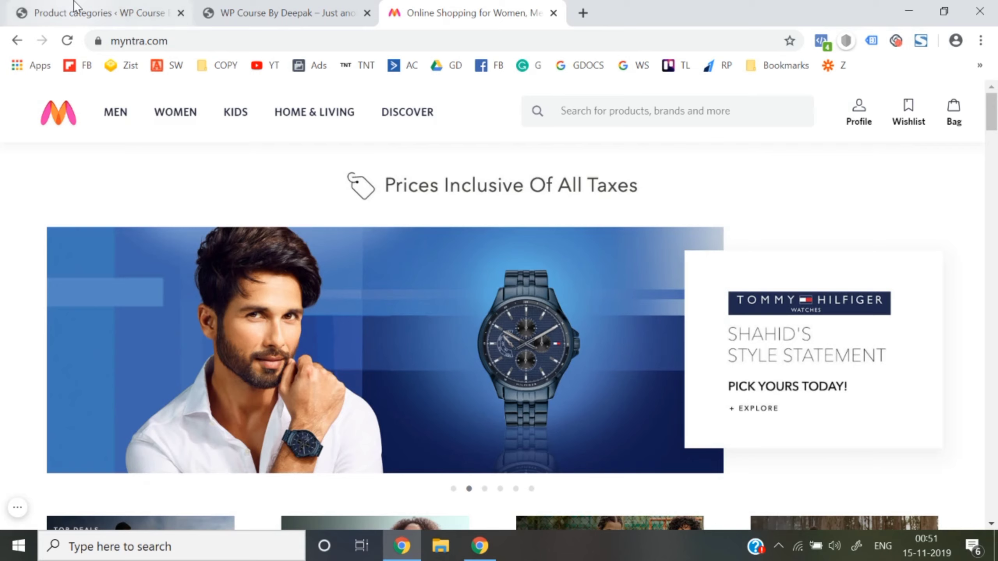
Step: Review the WordPress store's product category list and compare it with Myntra's top-level navigation
left_click(74, 6)
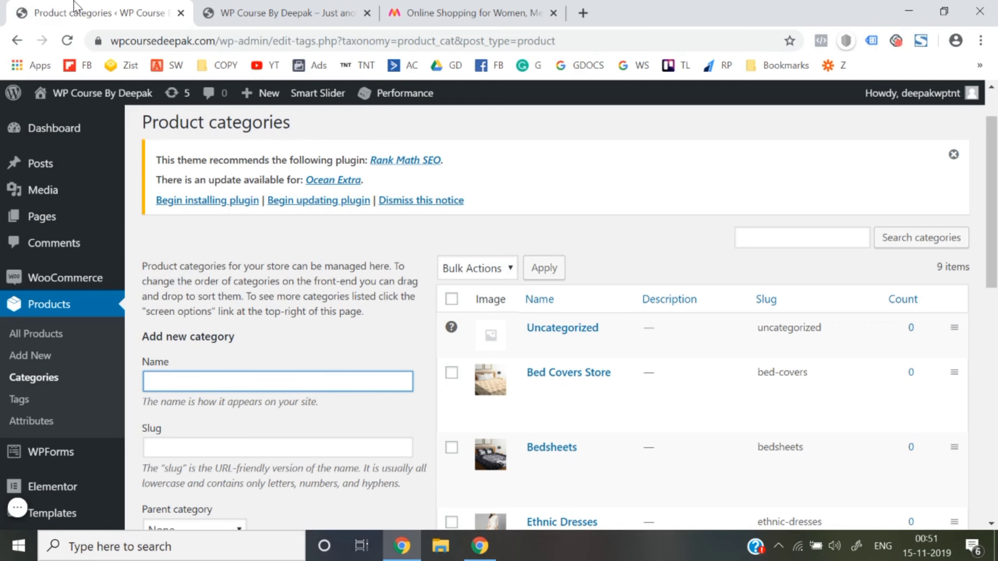
left_click(255, 8)
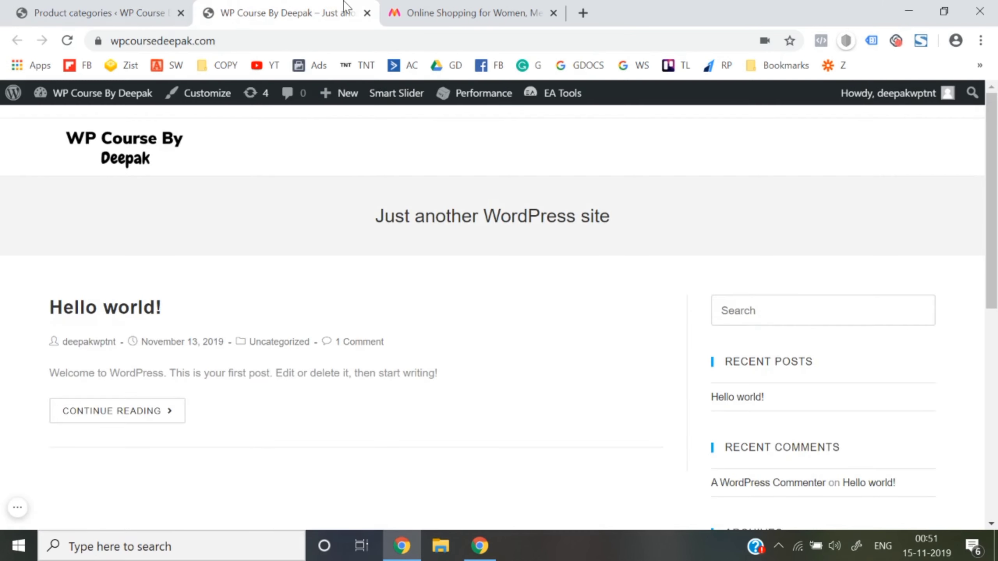
left_click(461, 7)
left_click(94, 10)
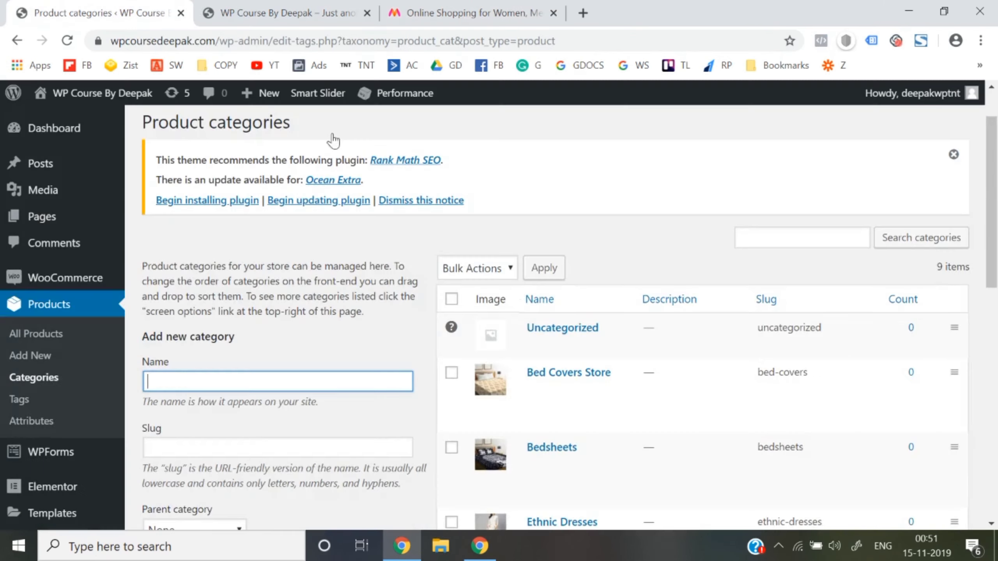
scroll(638, 415, "down", 4)
scroll(637, 415, "down", 5)
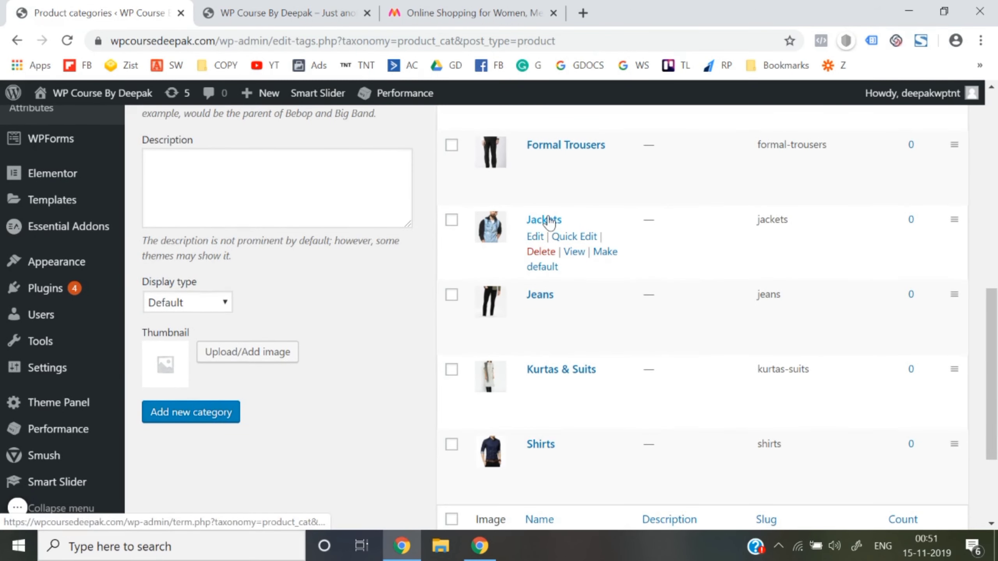
left_click(499, 12)
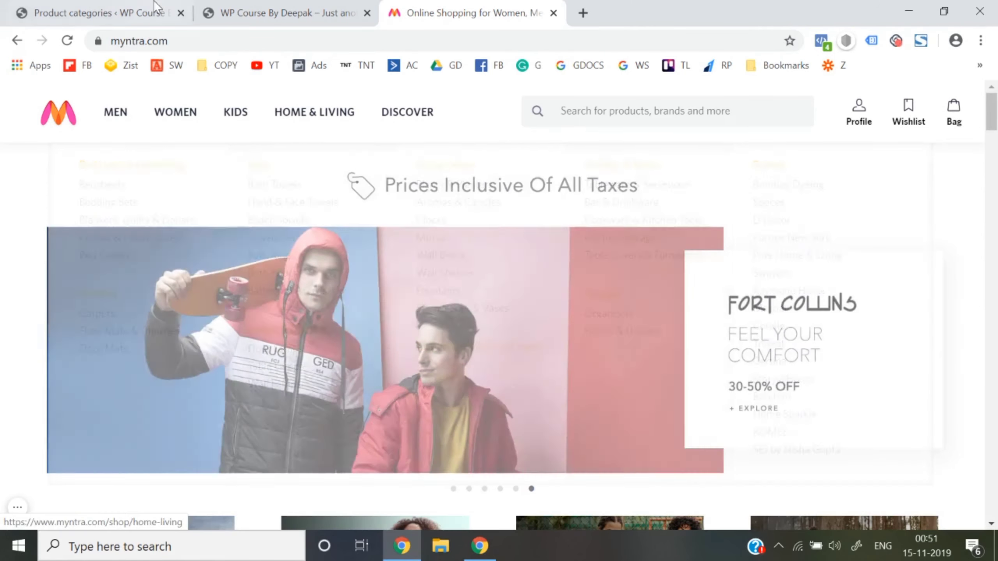
left_click(154, 4)
mouse_move(611, 348)
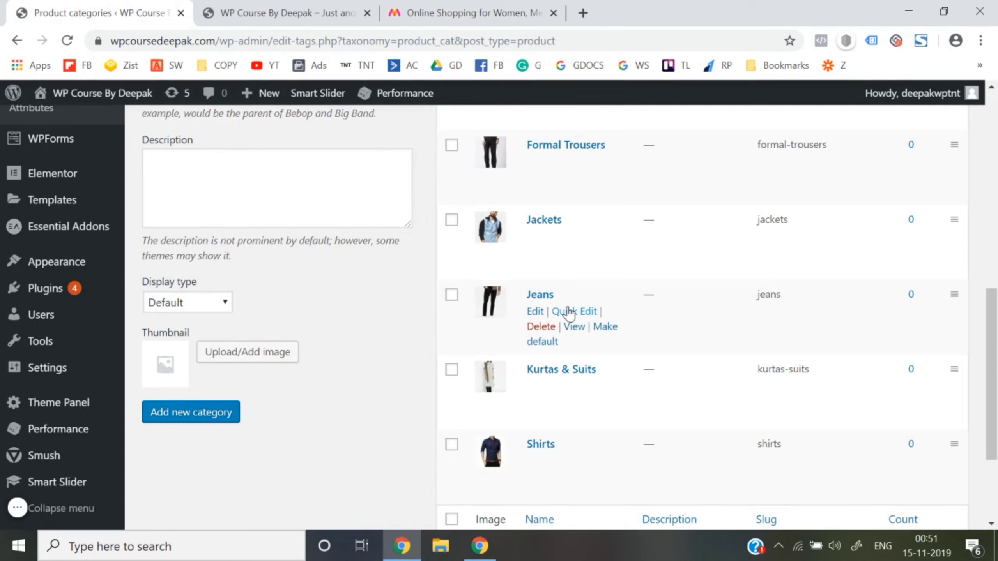
Step: Examine Myntra's Men and Women landing pages, return to its home page and compare its menus with the store's categories
left_click(467, 13)
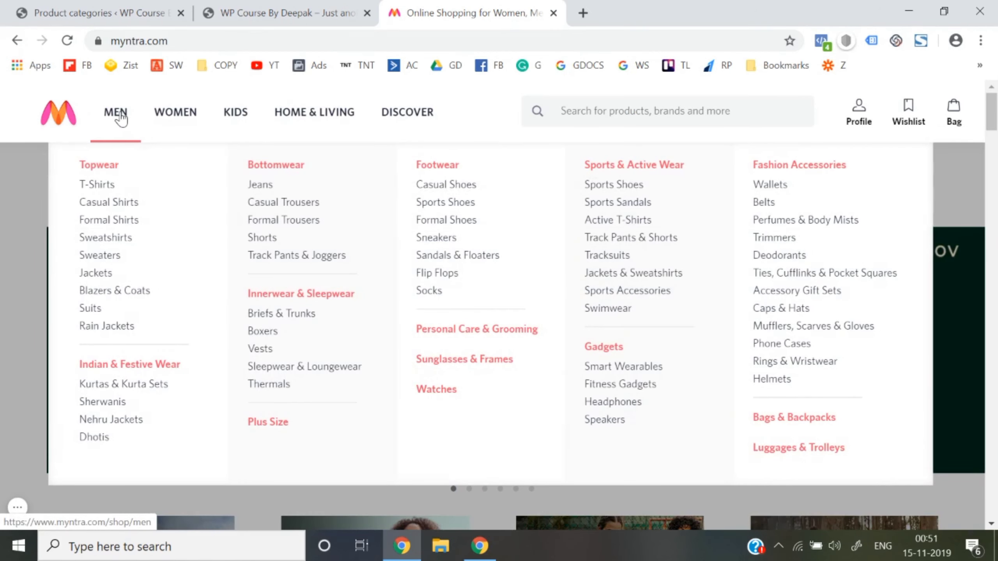
left_click(120, 118)
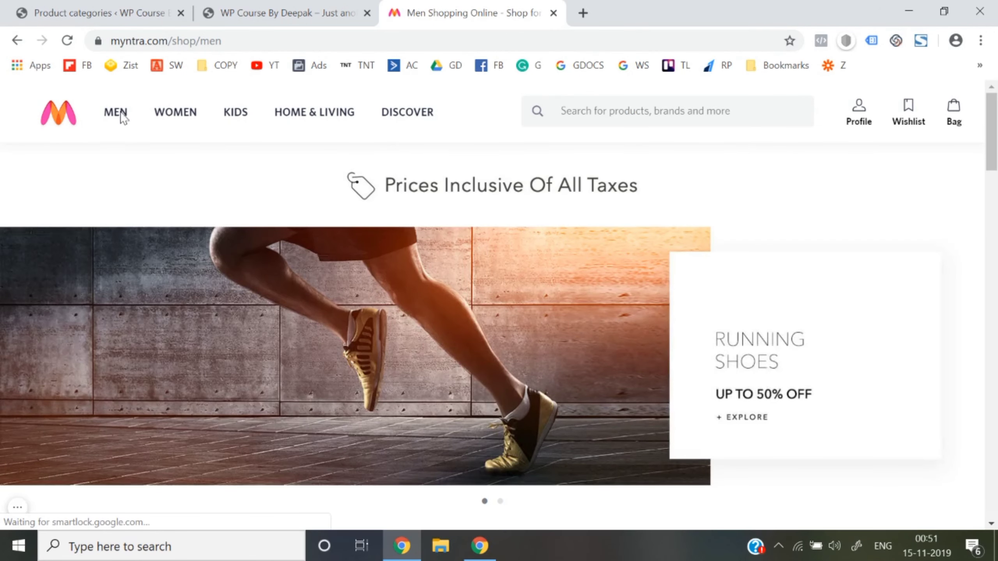
scroll(390, 407, "down", 15)
scroll(391, 406, "up", 15)
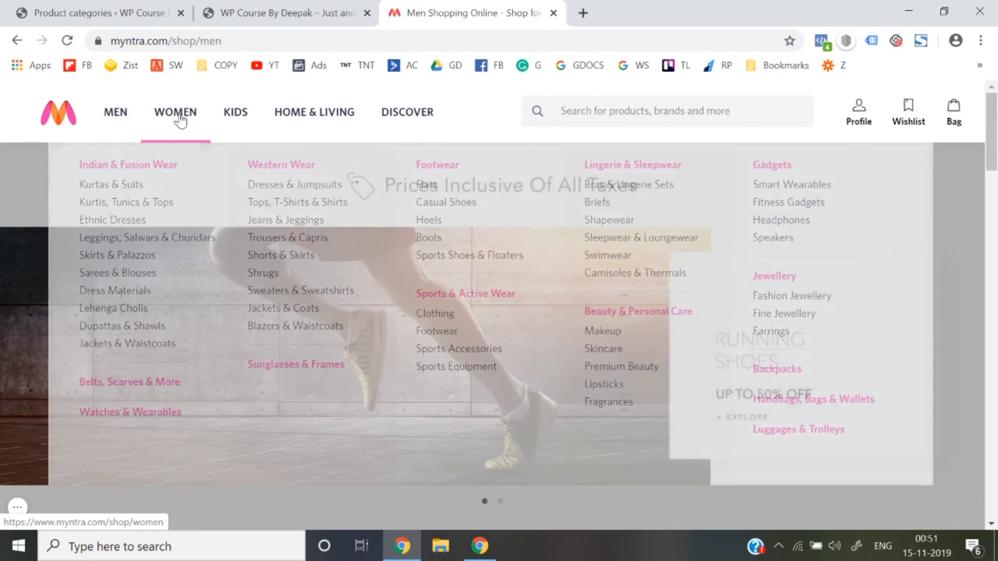
left_click(181, 120)
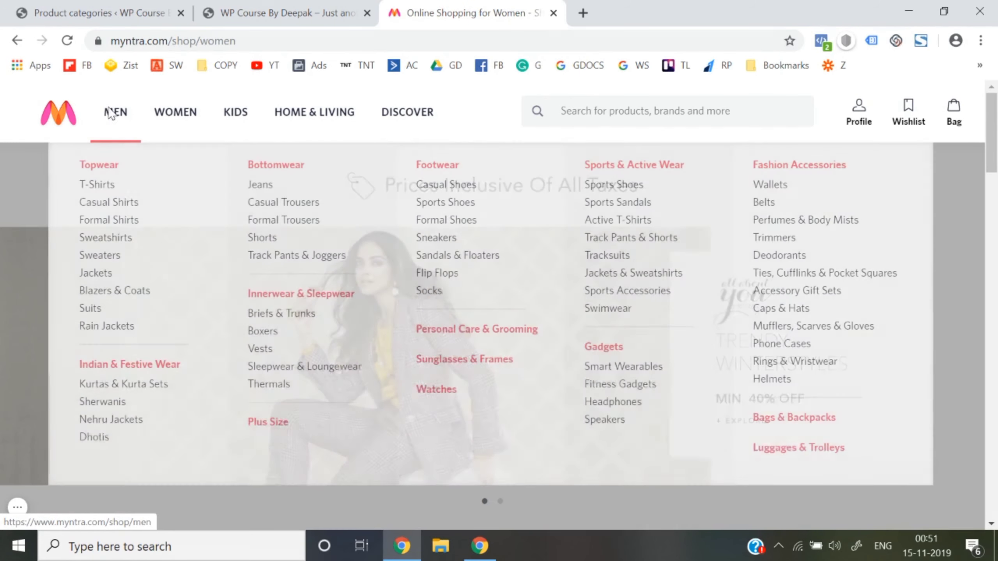
left_click(115, 114)
left_click(67, 119)
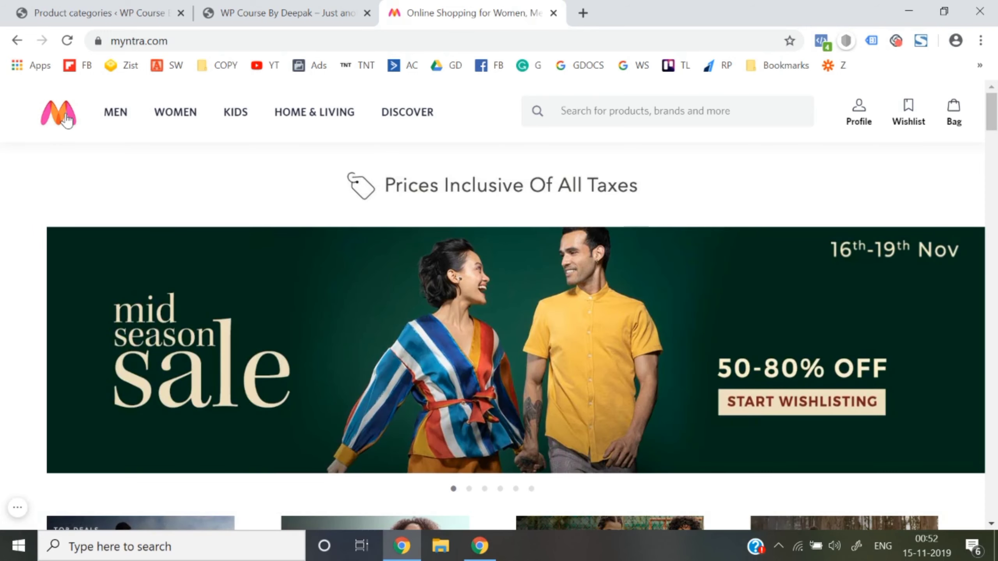
left_click(55, 3)
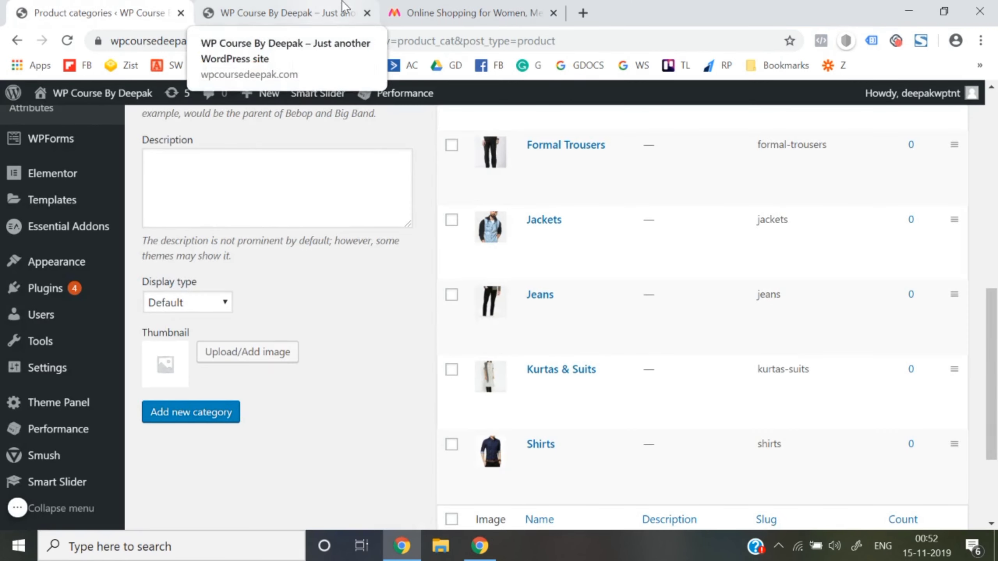
left_click(452, 12)
mouse_move(168, 126)
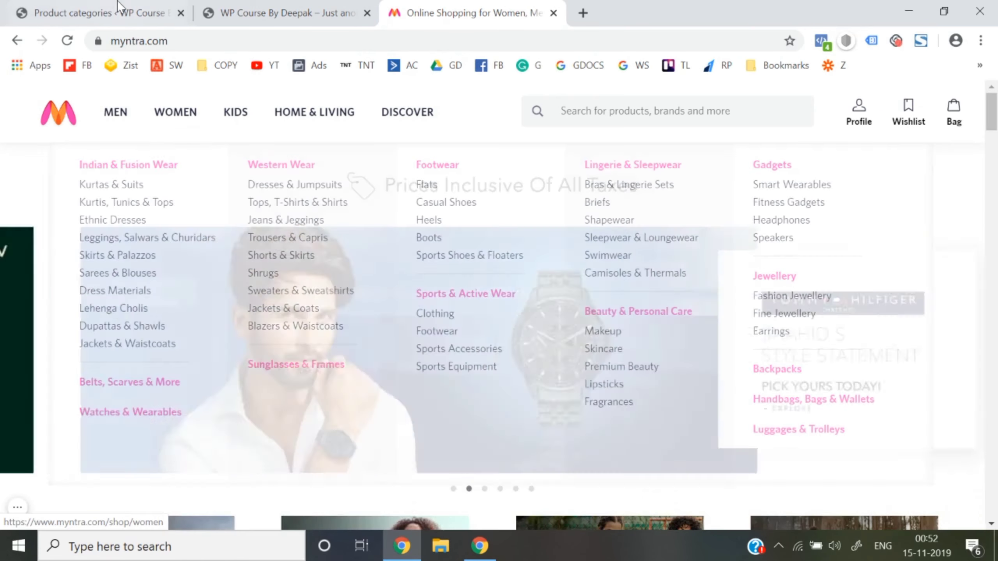
Step: In the WordPress dashboard, create a new page titled "Men" and publish it
left_click(116, 12)
scroll(220, 252, "up", 5)
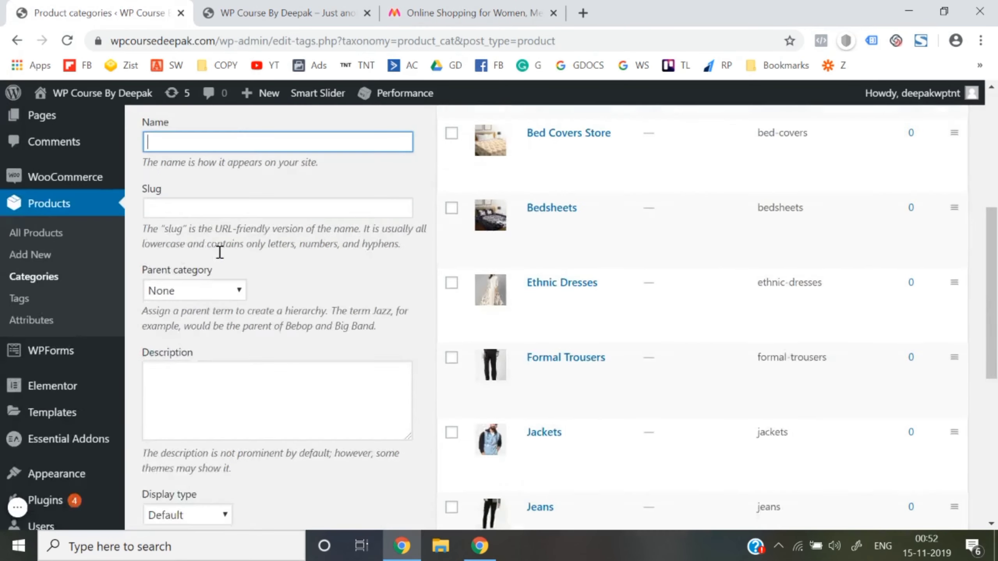
scroll(220, 252, "up", 6)
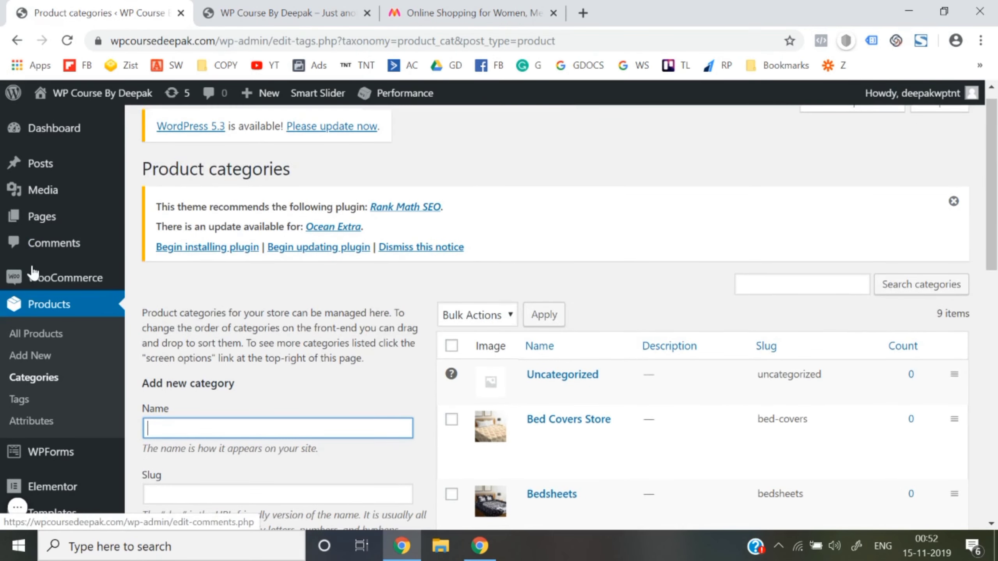
mouse_move(49, 222)
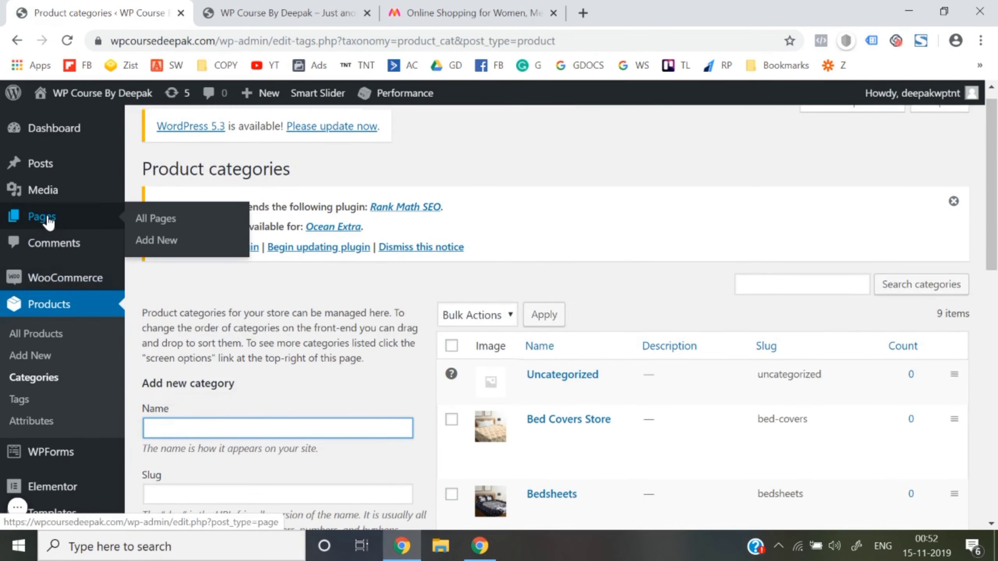
left_click(156, 241)
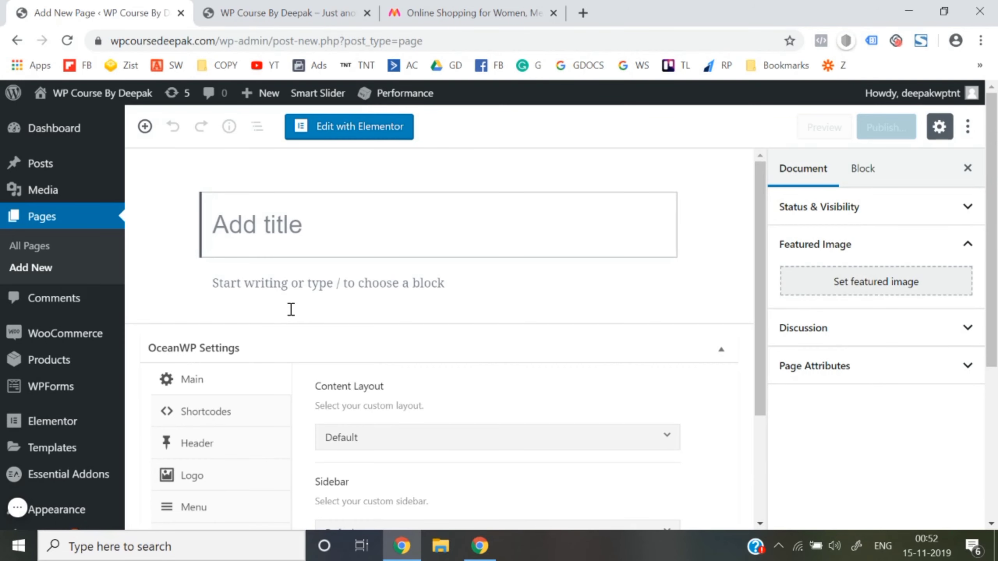
type("Men")
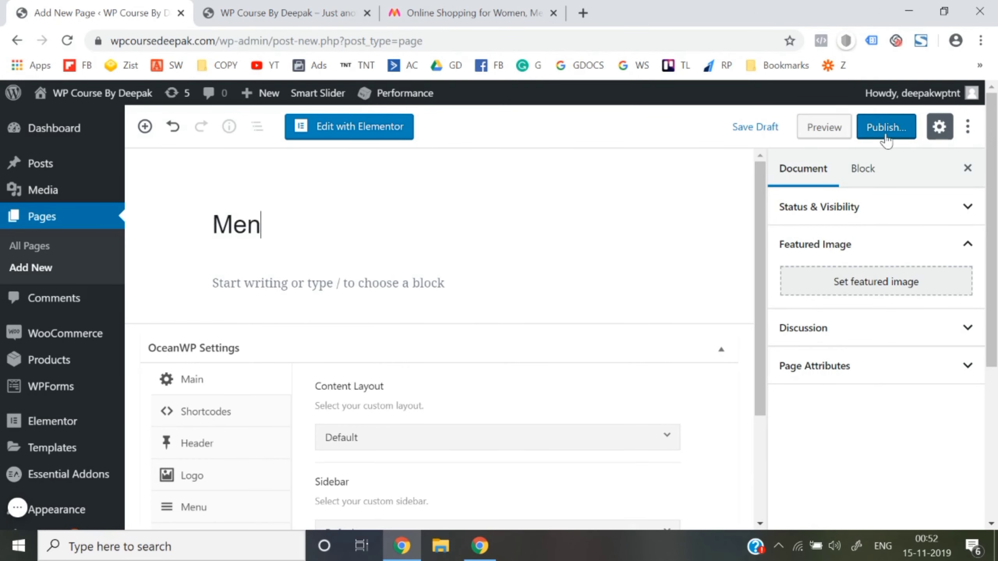
left_click(886, 130)
left_click(886, 136)
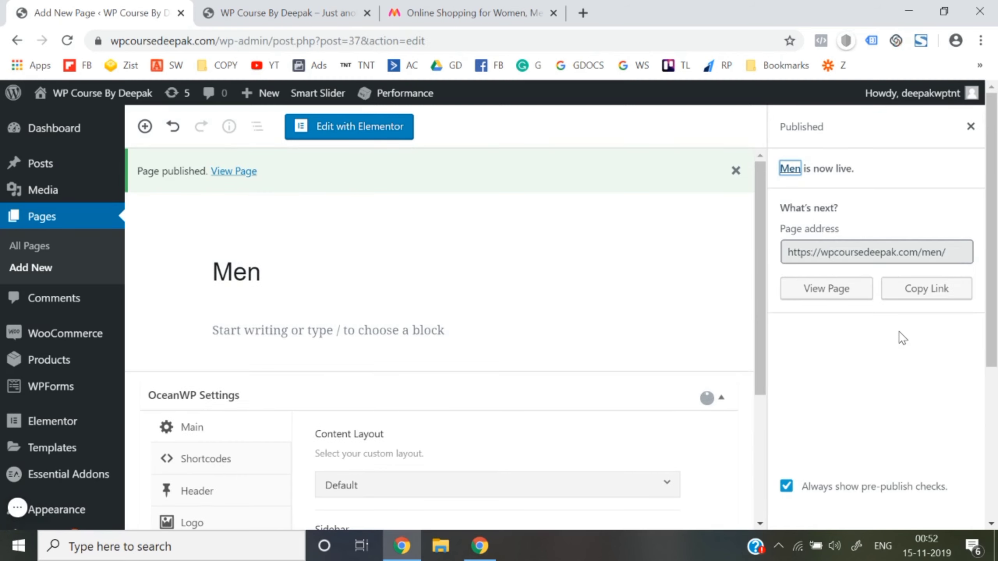
Step: Create another new page titled "Women" and publish it
left_click(35, 271)
left_click(36, 272)
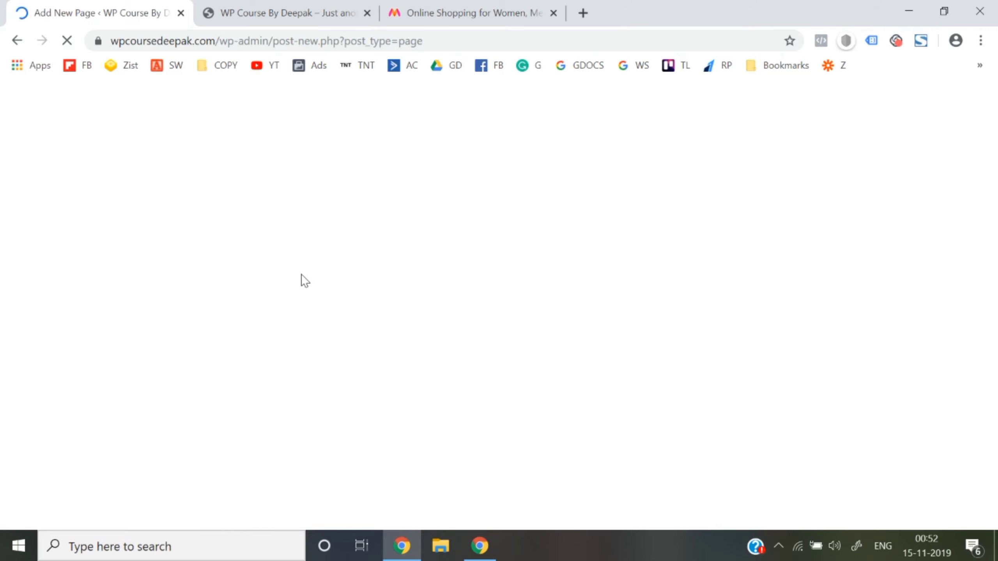
type("WOmen")
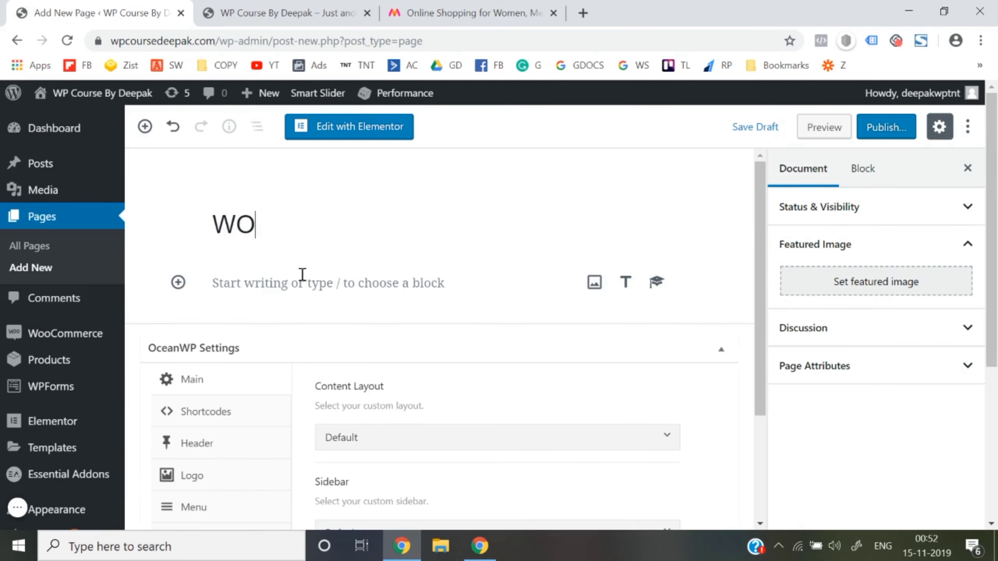
key("BackSpace")
key("BackSpace")
key("BackSpace")
key("BackSpace")
type("omen")
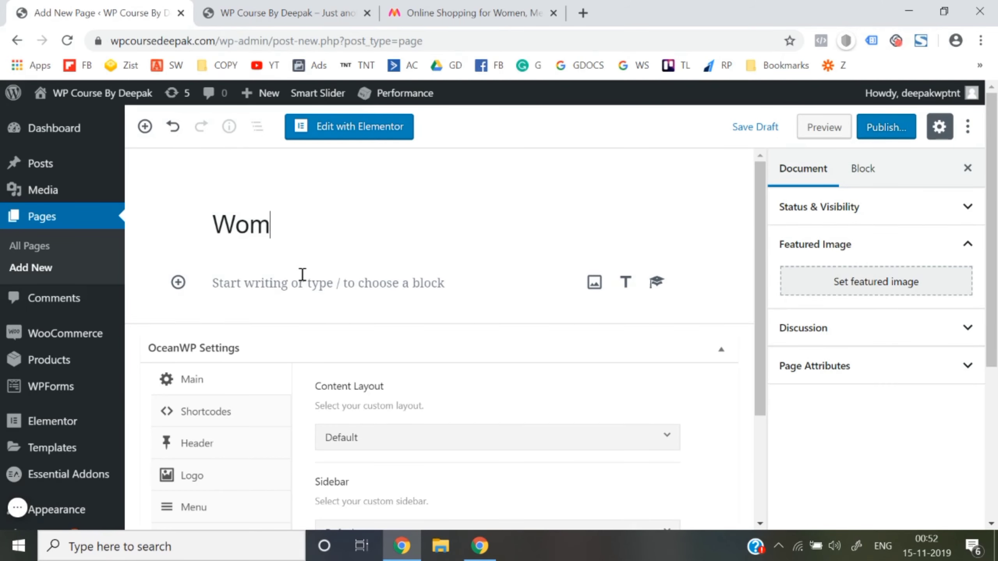
left_click(868, 133)
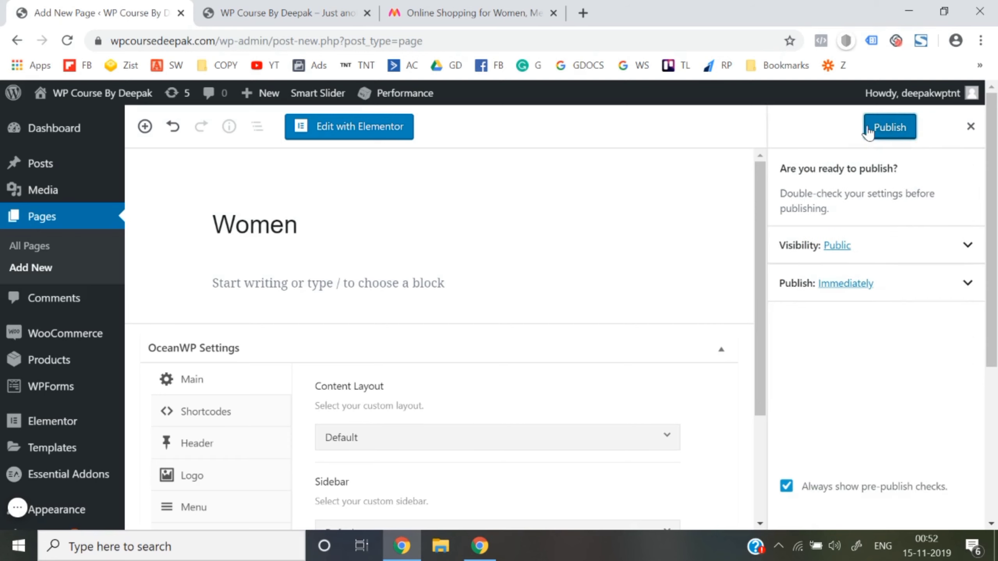
left_click(890, 132)
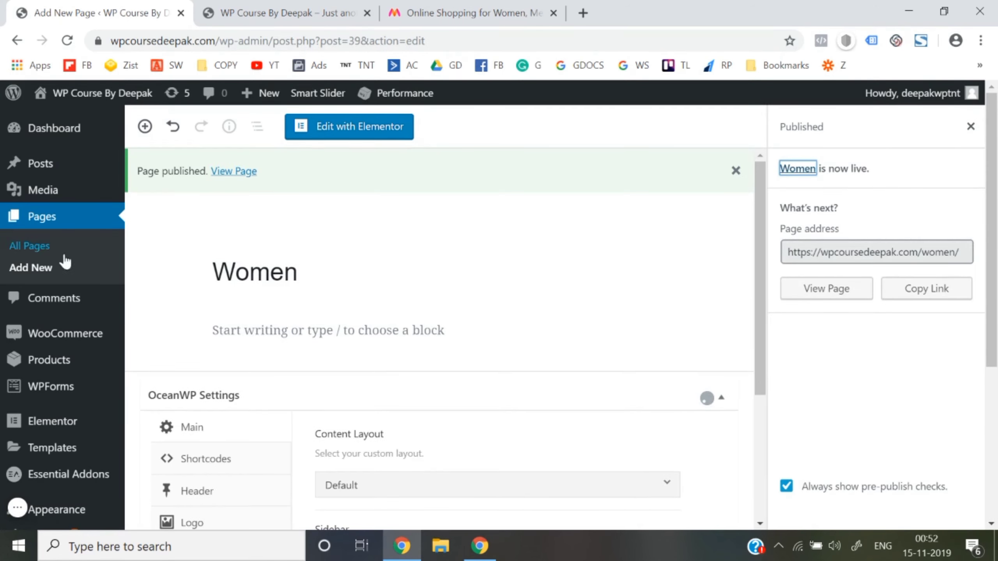
Step: Check Myntra's navigation for the third section name, then create and publish a new page titled "Home & Living"
left_click(34, 270)
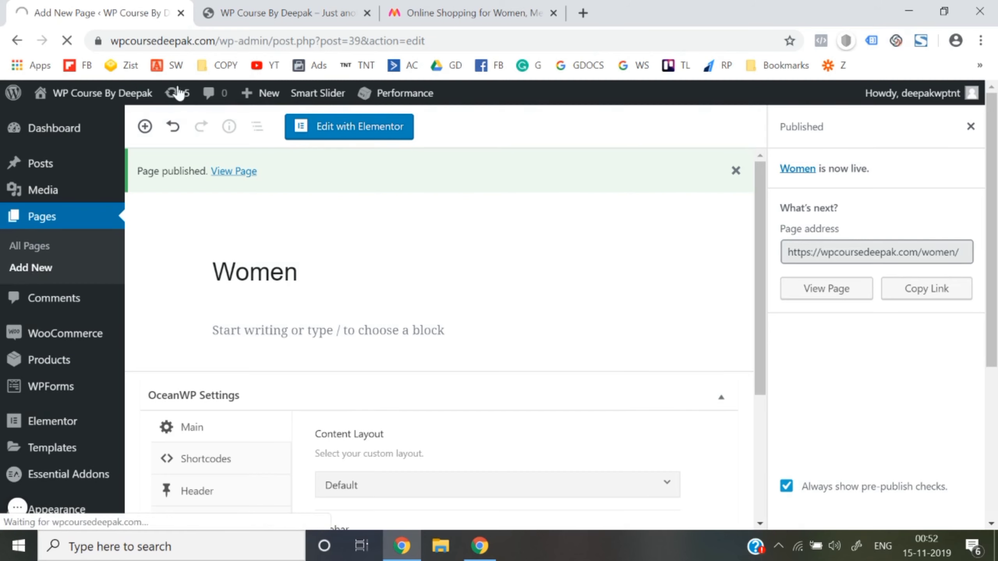
left_click(507, 12)
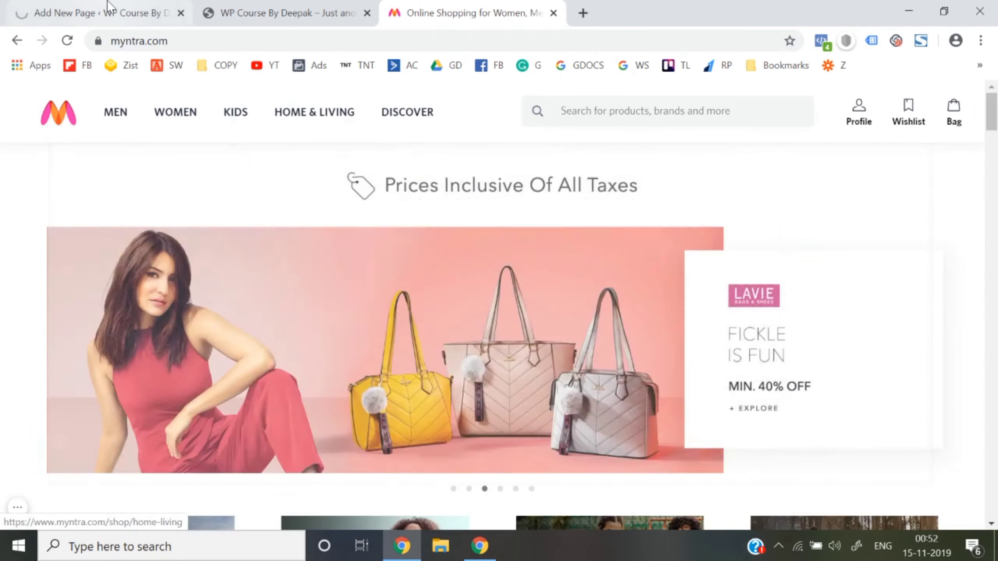
left_click(98, 12)
left_click(289, 273)
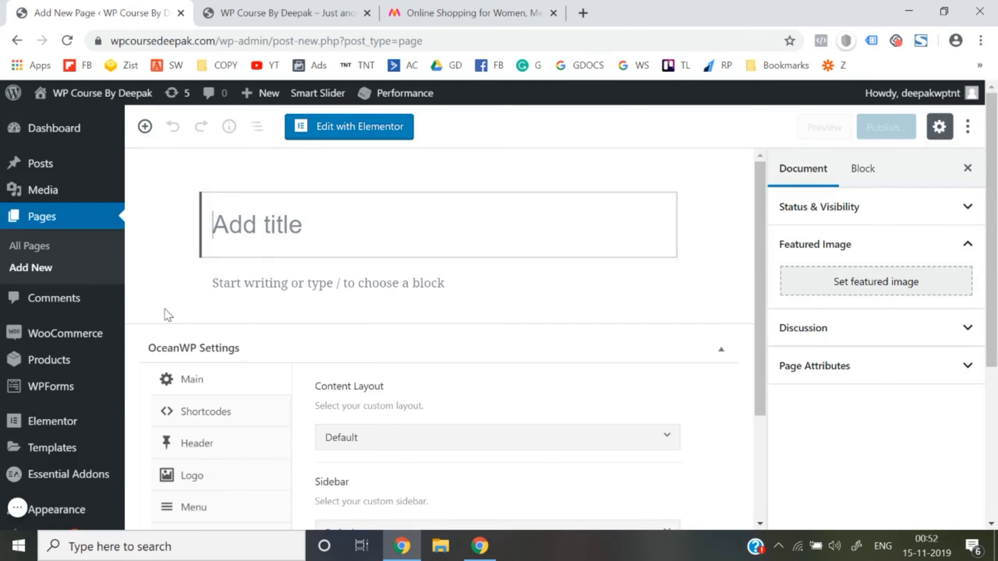
type("Home ")
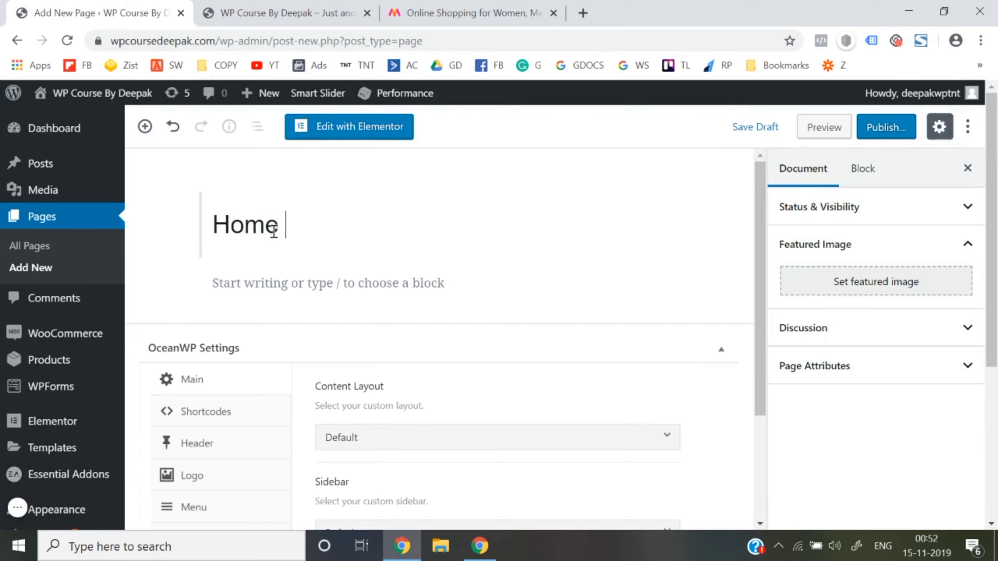
type("& Livingb")
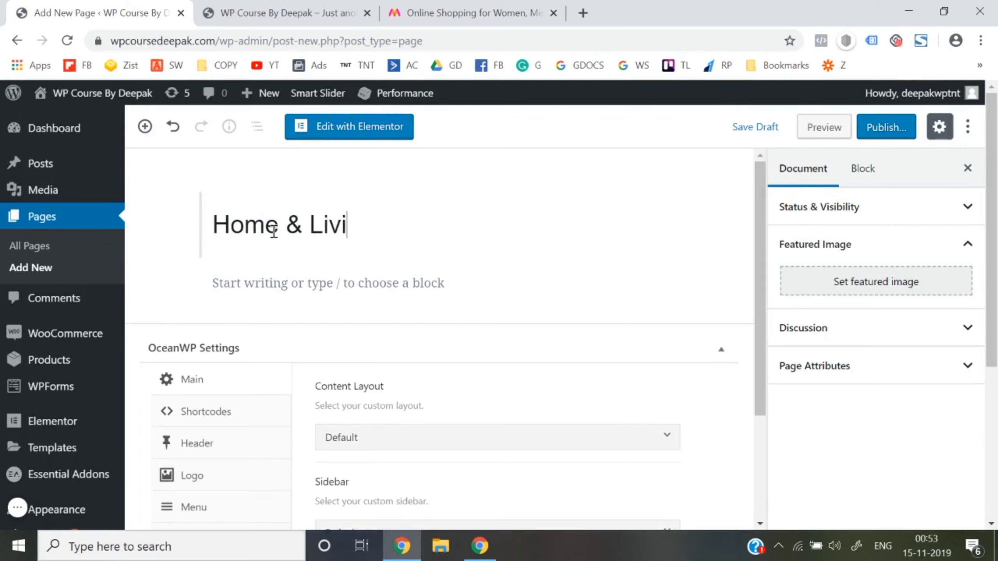
key("BackSpace")
key("BackSpace")
type("g")
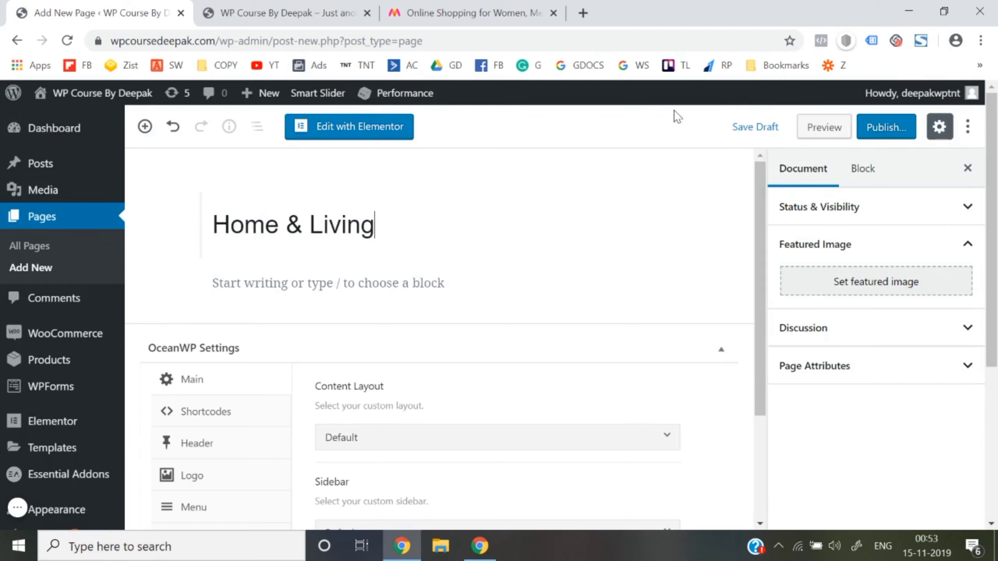
left_click(889, 131)
left_click(889, 130)
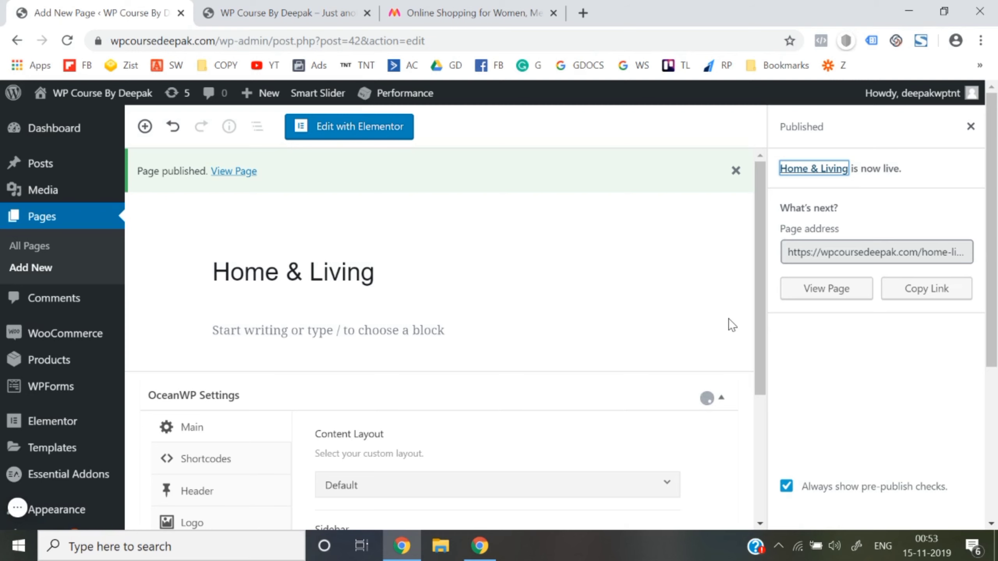
Step: Open the site's menu editor and create a new menu named "Header Menu"
scroll(154, 409, "down", 4)
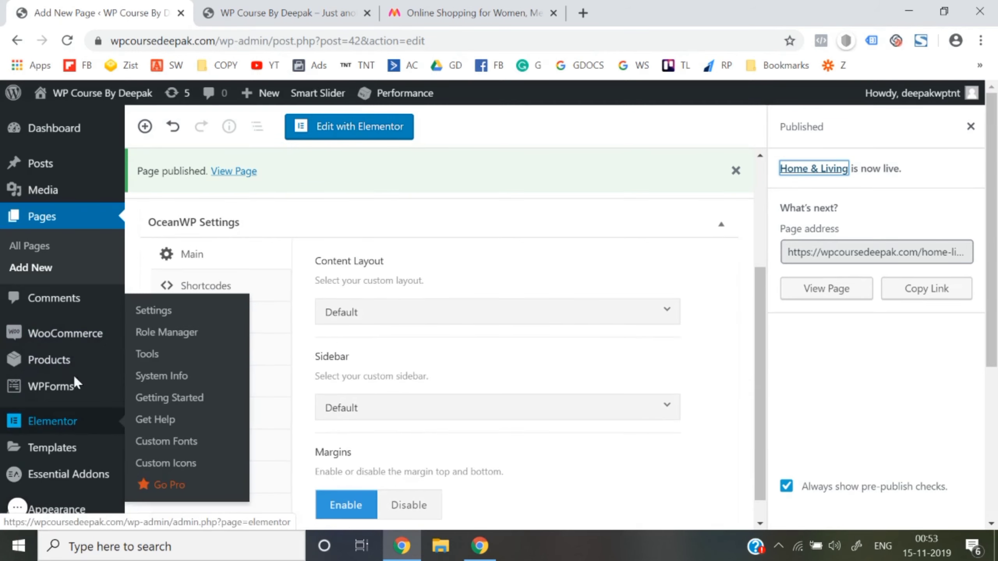
mouse_move(81, 332)
scroll(66, 432, "down", 2)
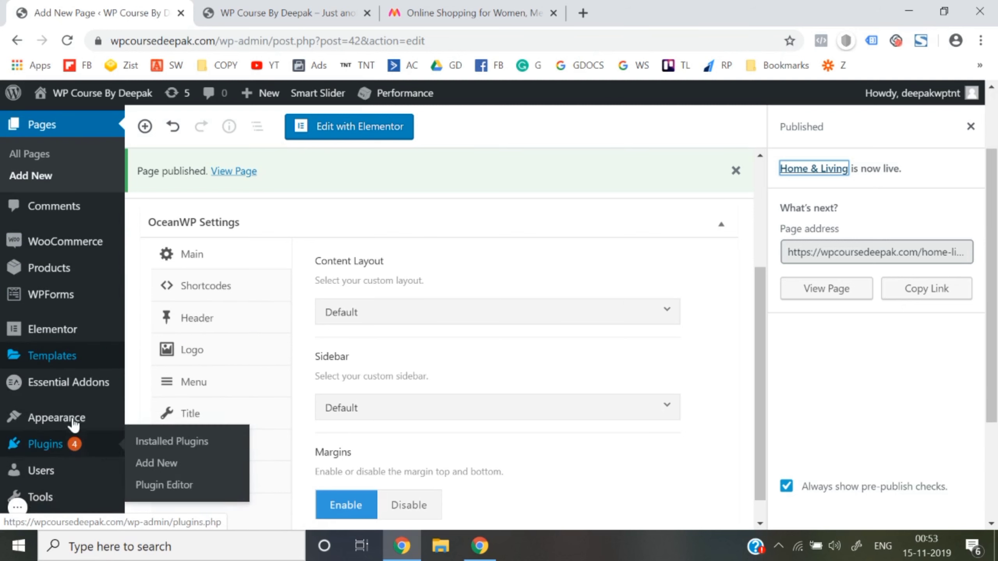
mouse_move(59, 417)
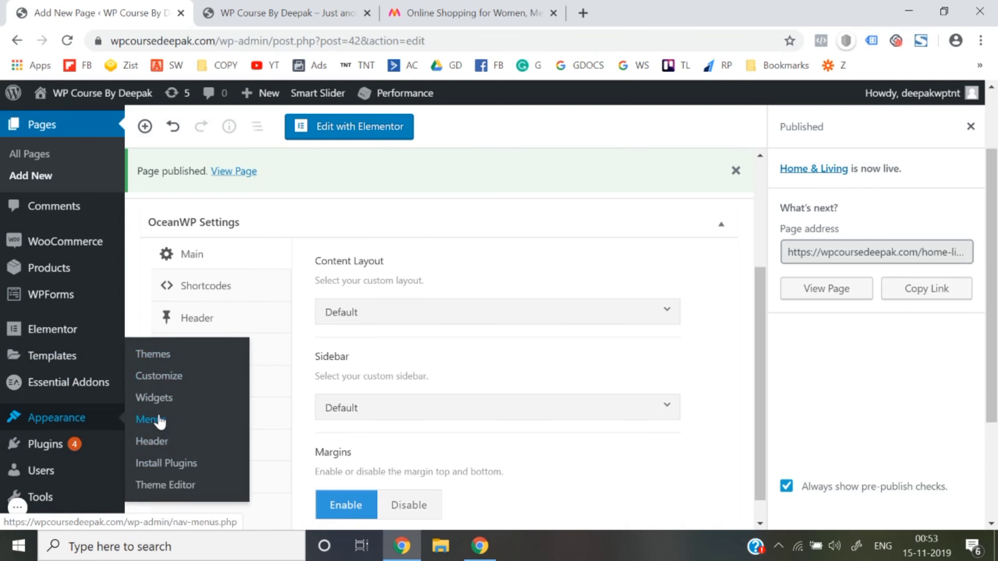
left_click(150, 420)
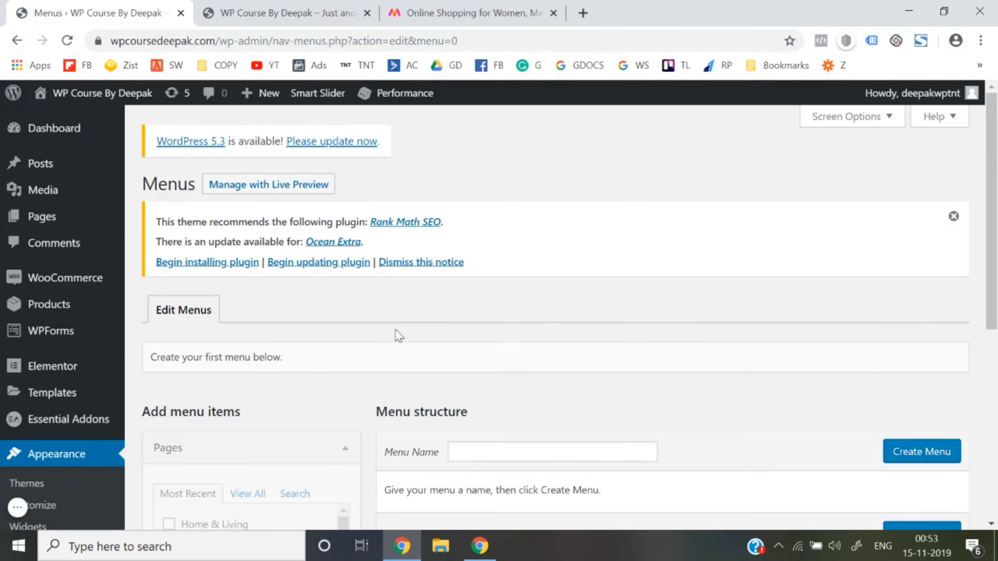
scroll(549, 310, "down", 3)
left_click(466, 264)
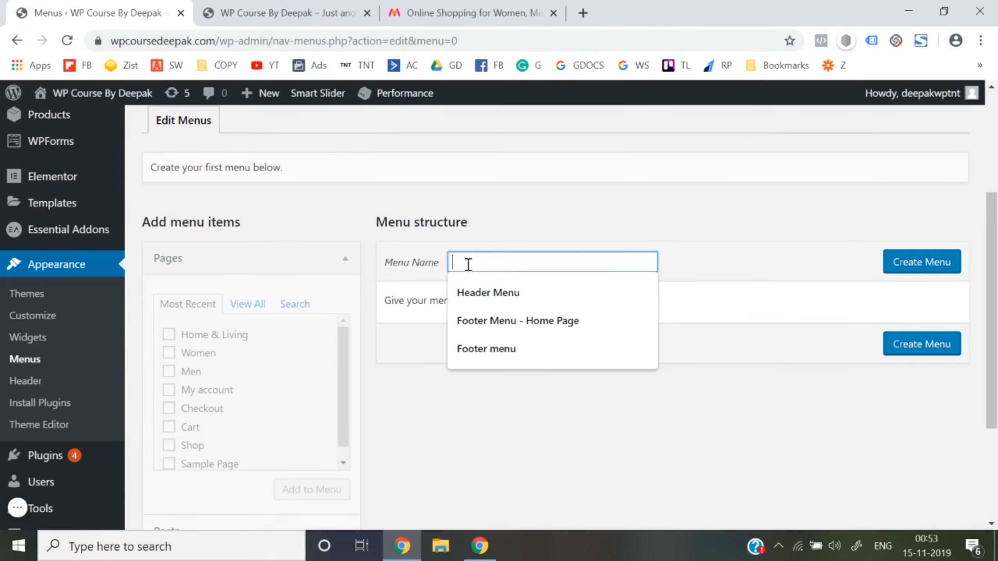
type("Head")
key("Down")
key("Return")
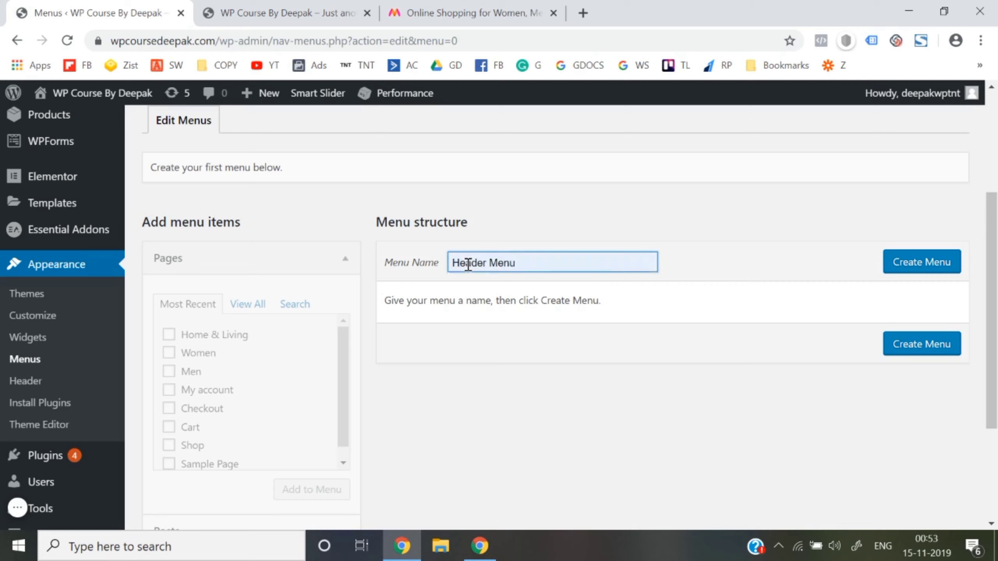
key("Tab")
left_click(920, 264)
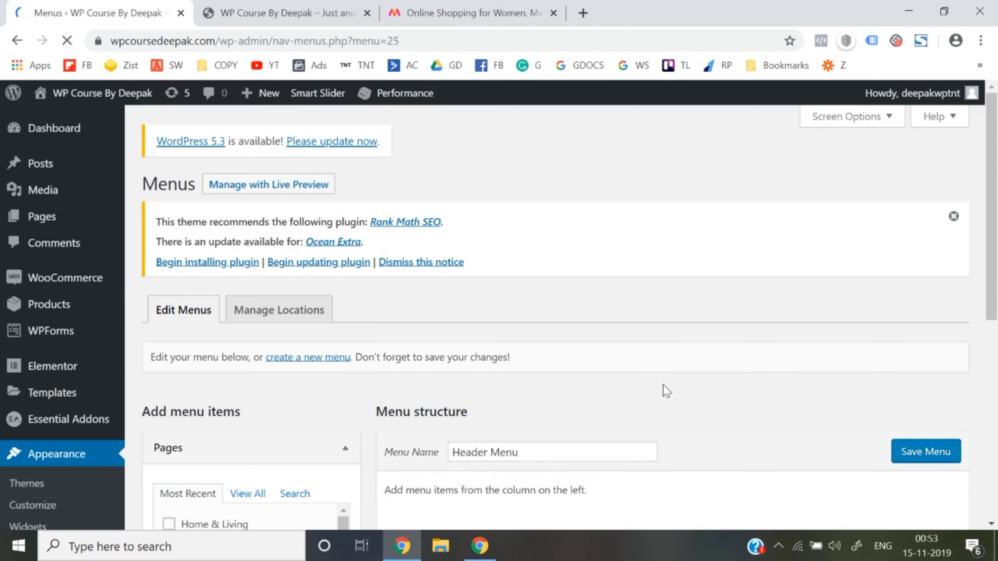
Step: Add the Home & Living, Women and Men pages to Header Menu and order them as Men, Women, Home & Living
scroll(663, 386, "down", 4)
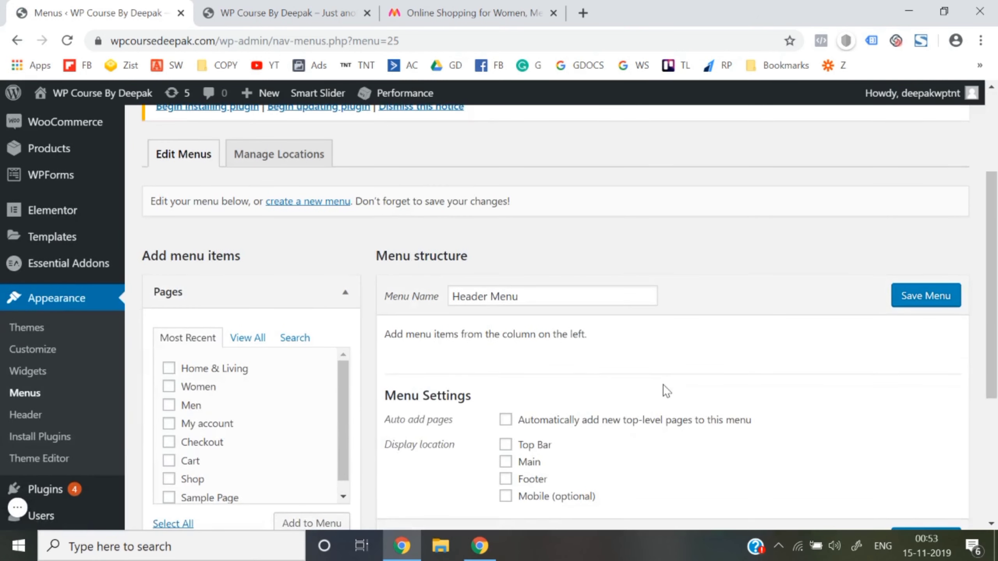
left_click(169, 368)
left_click(168, 387)
left_click(169, 405)
scroll(169, 412, "down", 1)
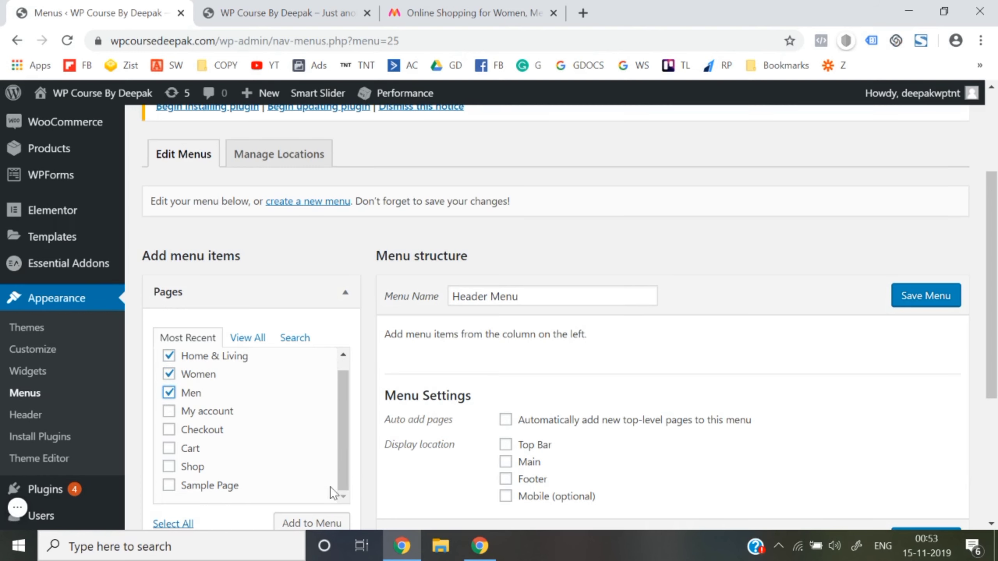
scroll(331, 487, "down", 4)
left_click(311, 377)
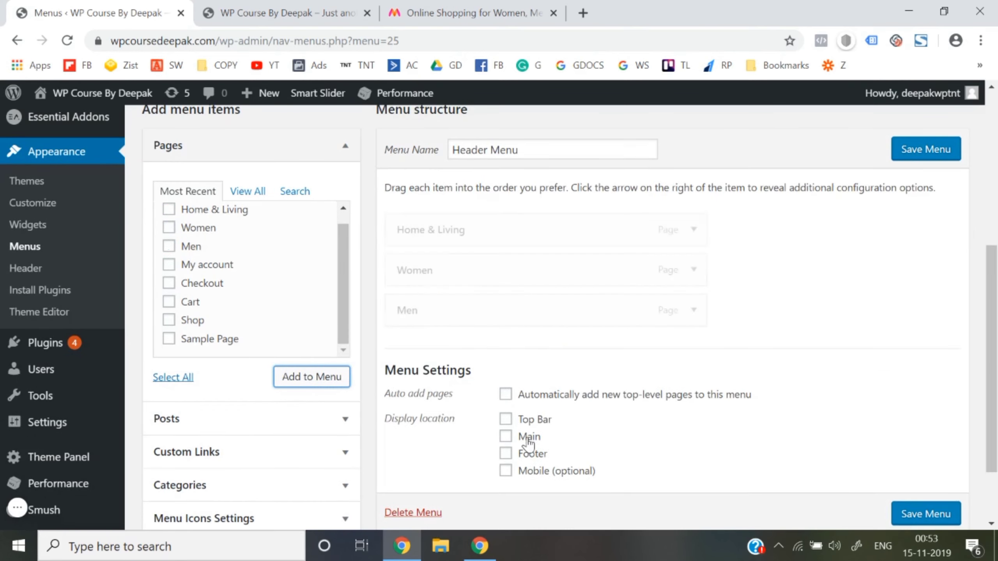
left_click_drag(434, 297, 414, 220)
mouse_move(403, 302)
left_mouse_down()
mouse_move(396, 249)
mouse_move(409, 290)
left_mouse_up()
Step: Assign Header Menu to the Main display location and save the menu
scroll(518, 387, "down", 3)
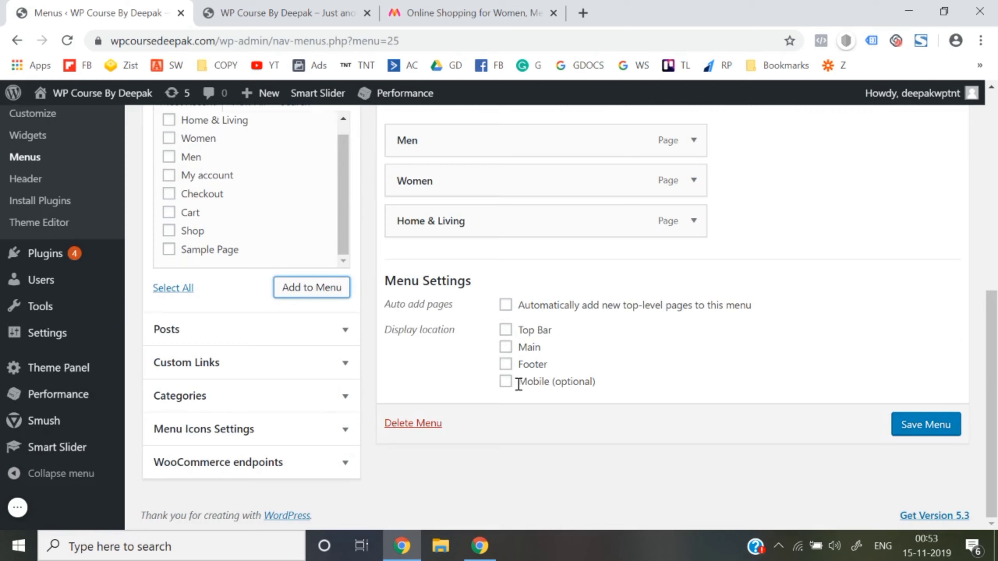
left_click(506, 346)
left_click(940, 424)
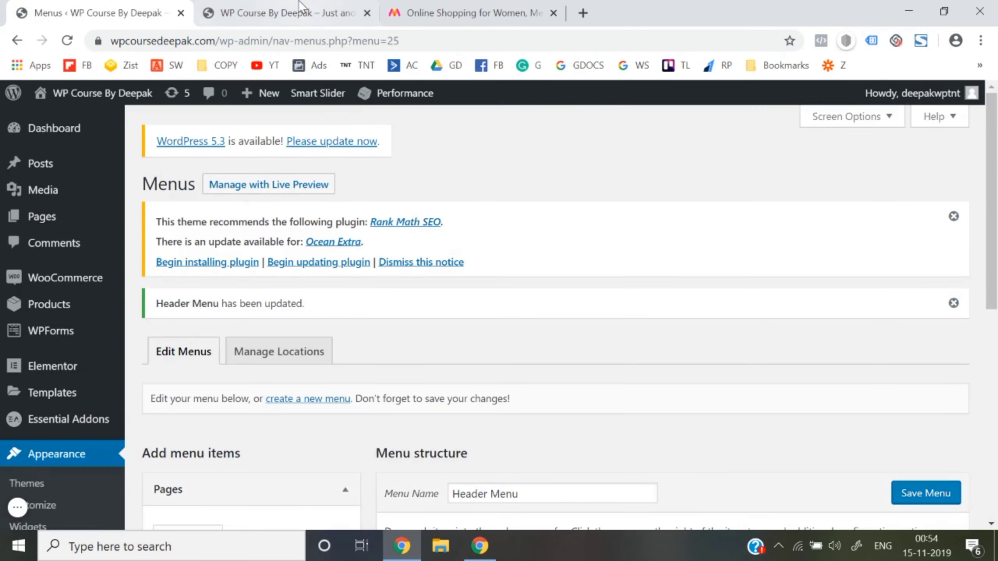
Step: Reload the store's front page and check the header navigation and cart
left_click(299, 6)
left_click(328, 41)
key("Return")
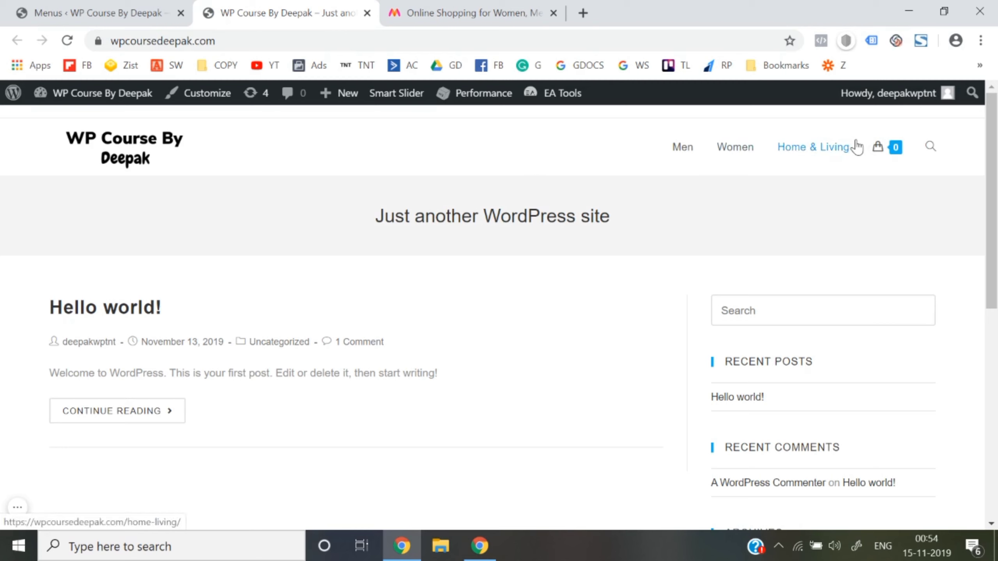
mouse_move(877, 156)
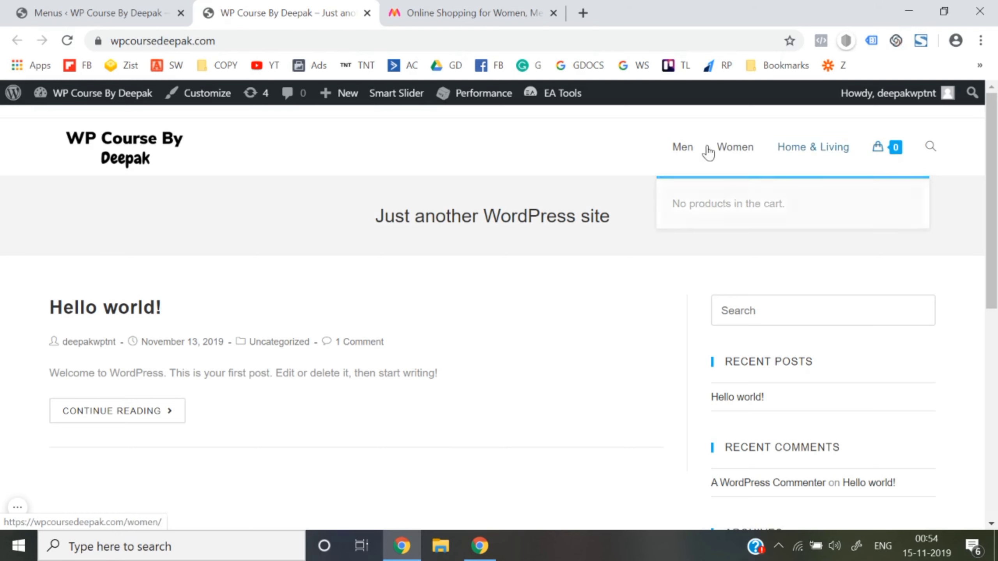
Step: Open the product categories in a separate tab, review the list against the store's header menu, and return to the menu editor
left_click(85, 12)
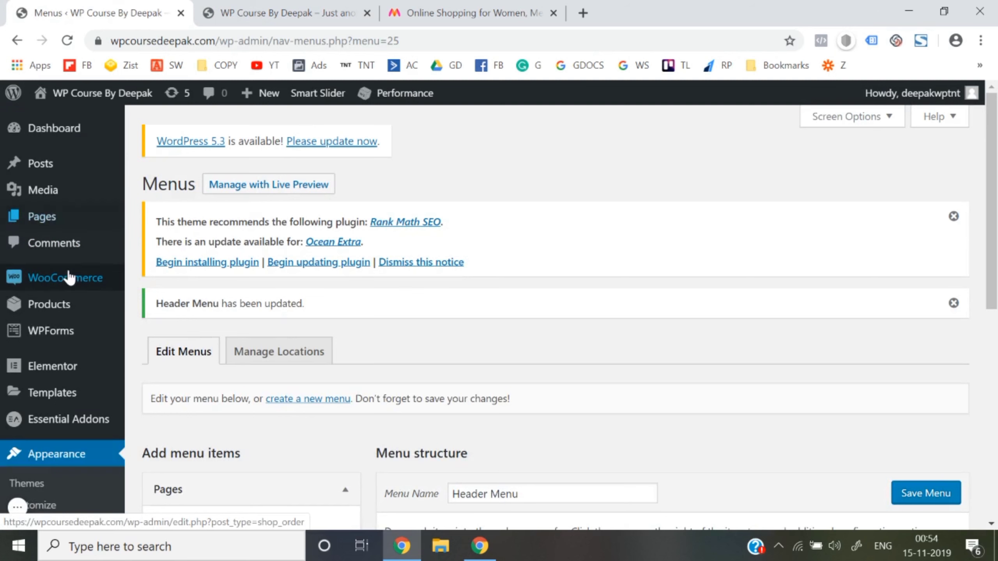
mouse_move(69, 280)
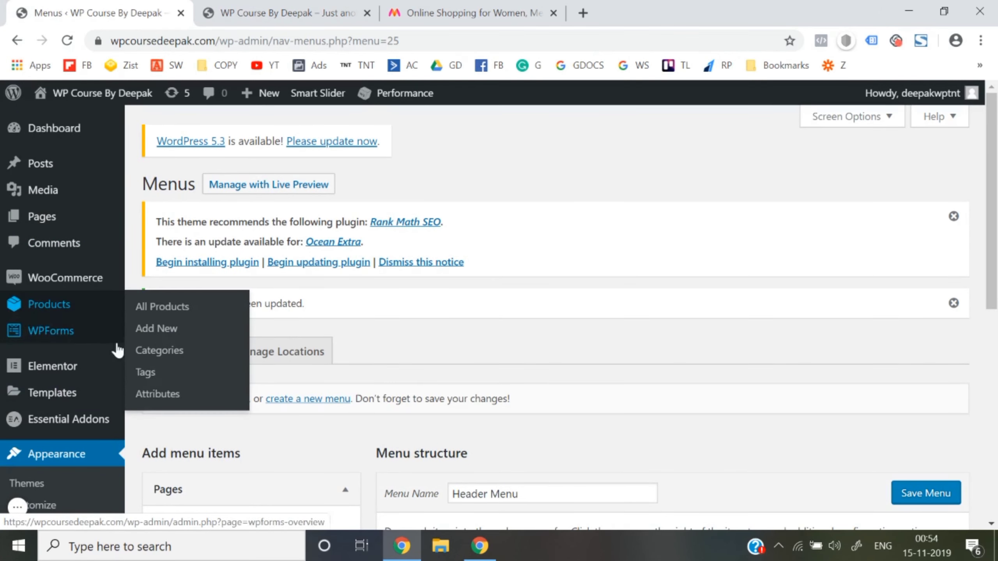
mouse_move(78, 320)
right_click(175, 349)
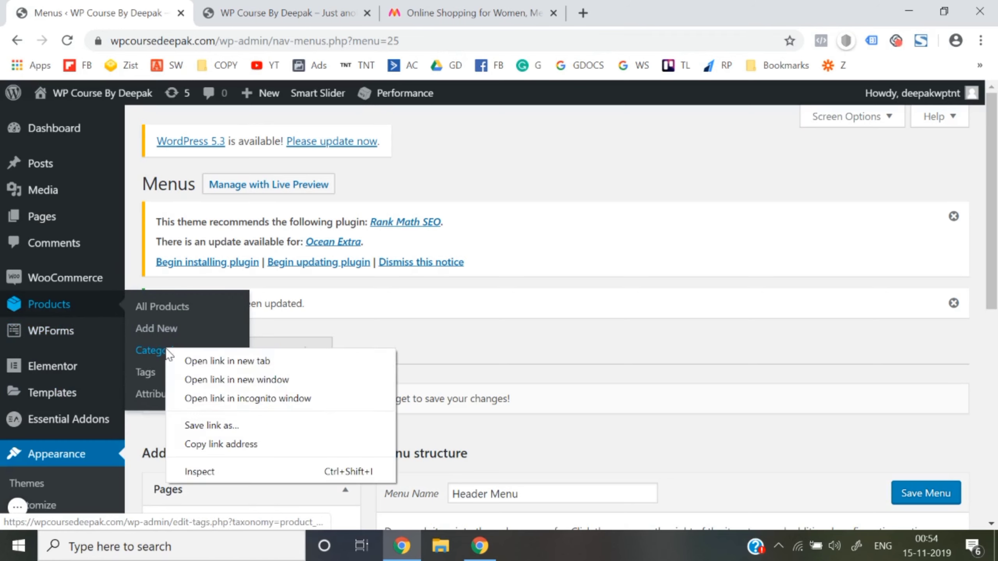
left_click(178, 361)
left_click(240, 12)
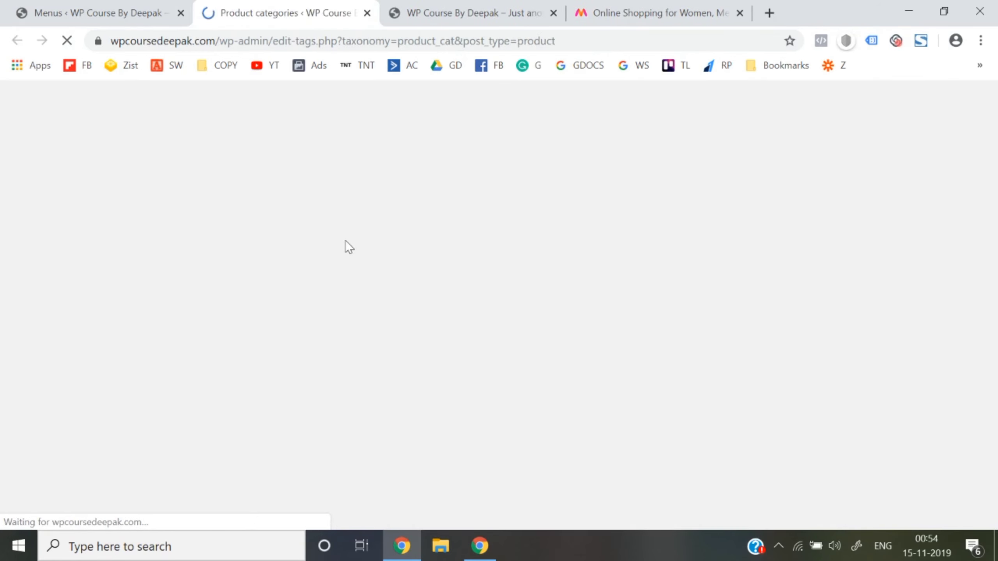
scroll(345, 240, "down", 6)
scroll(528, 455, "down", 3)
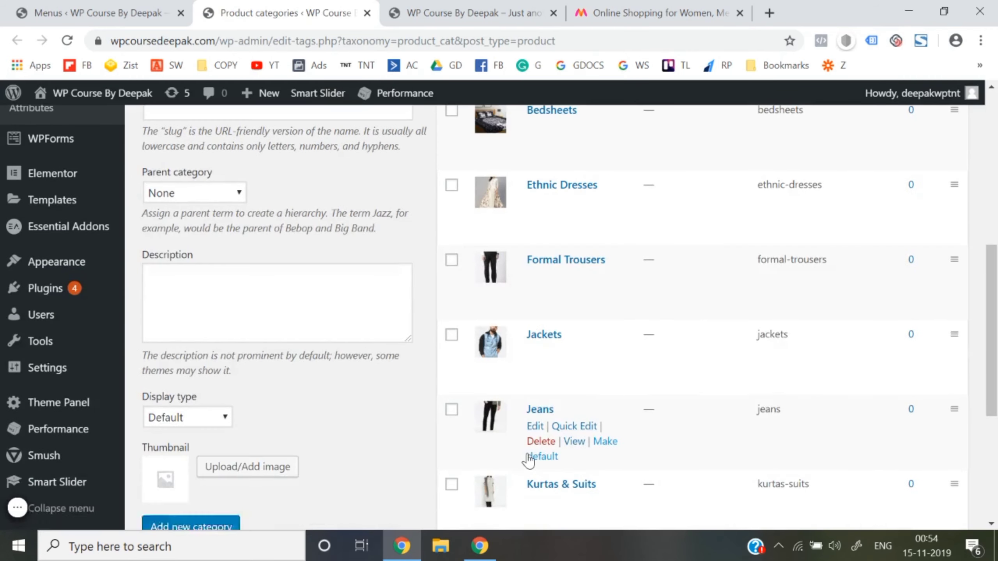
scroll(562, 487, "down", 1)
scroll(563, 487, "down", 3)
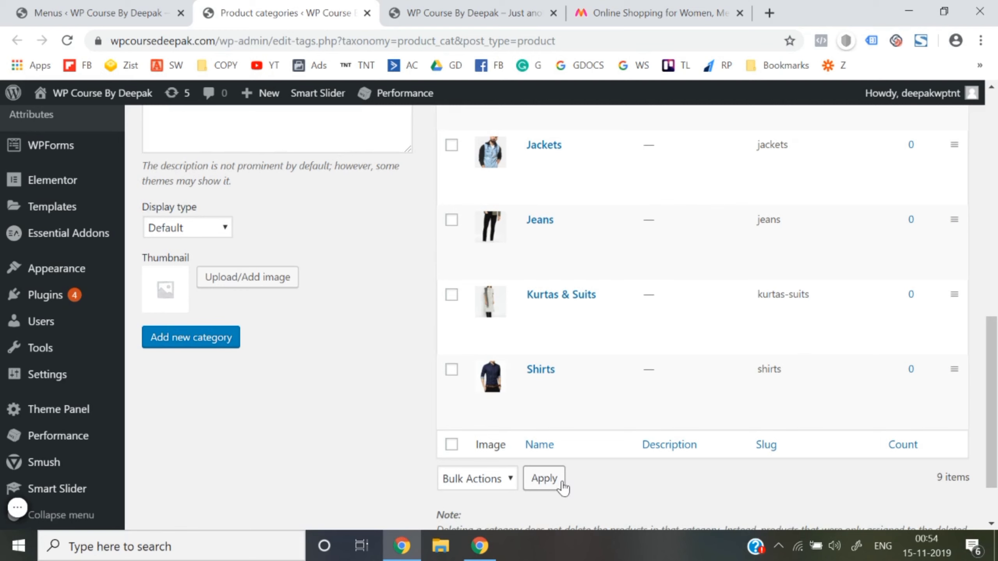
left_click(441, 5)
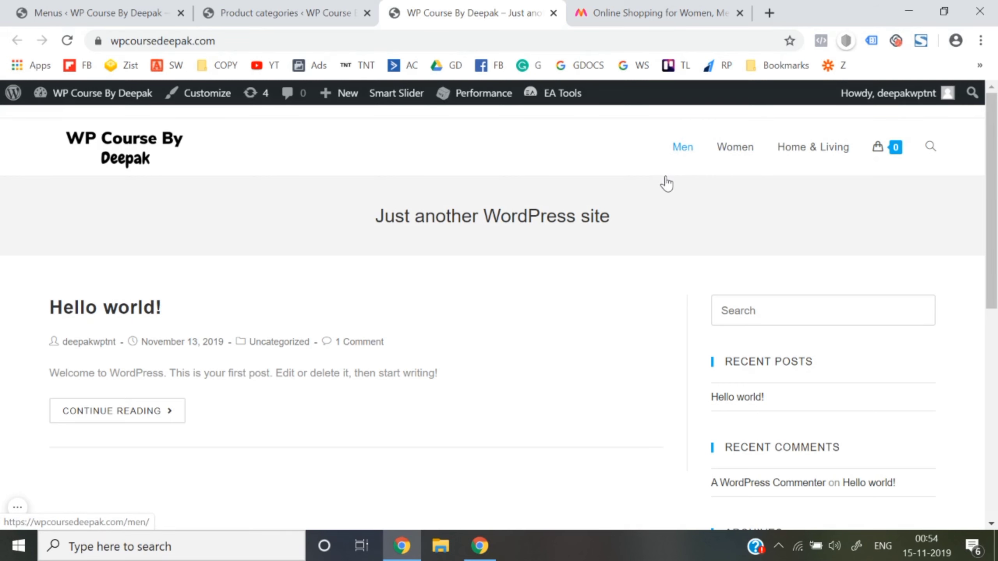
left_click(90, 5)
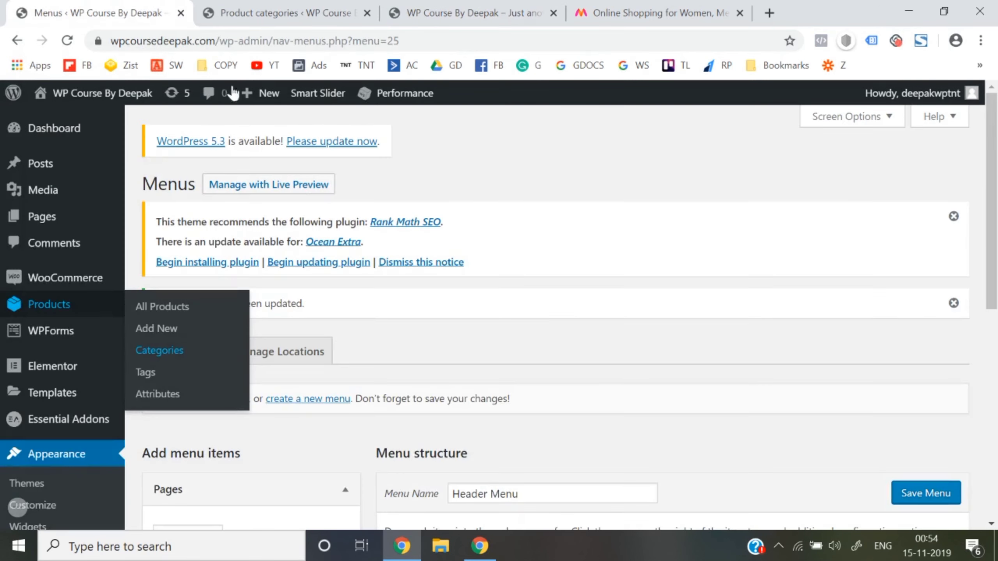
Step: Look through all entries under Categories in the menu editor for the store's product categories
scroll(406, 296, "down", 5)
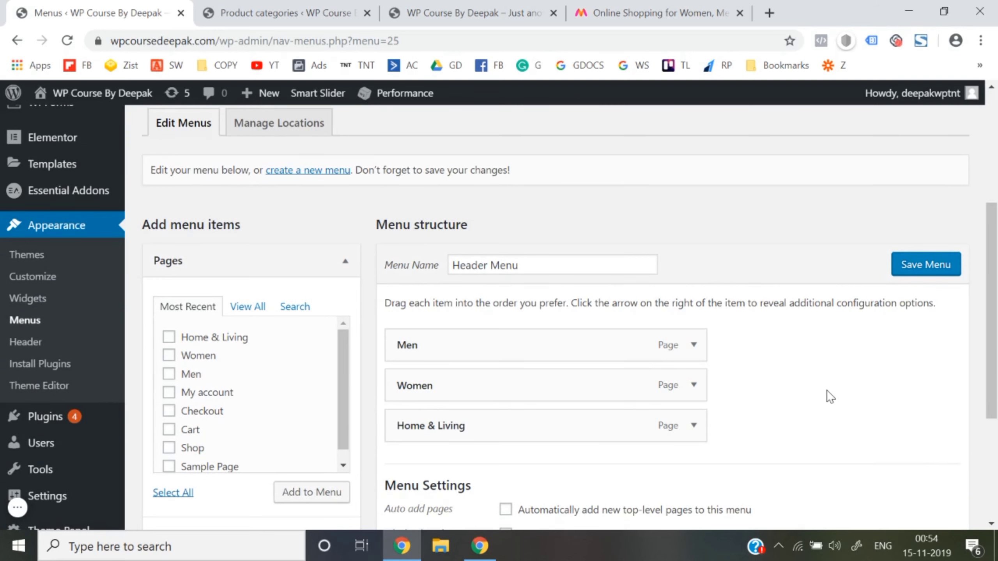
scroll(829, 396, "down", 5)
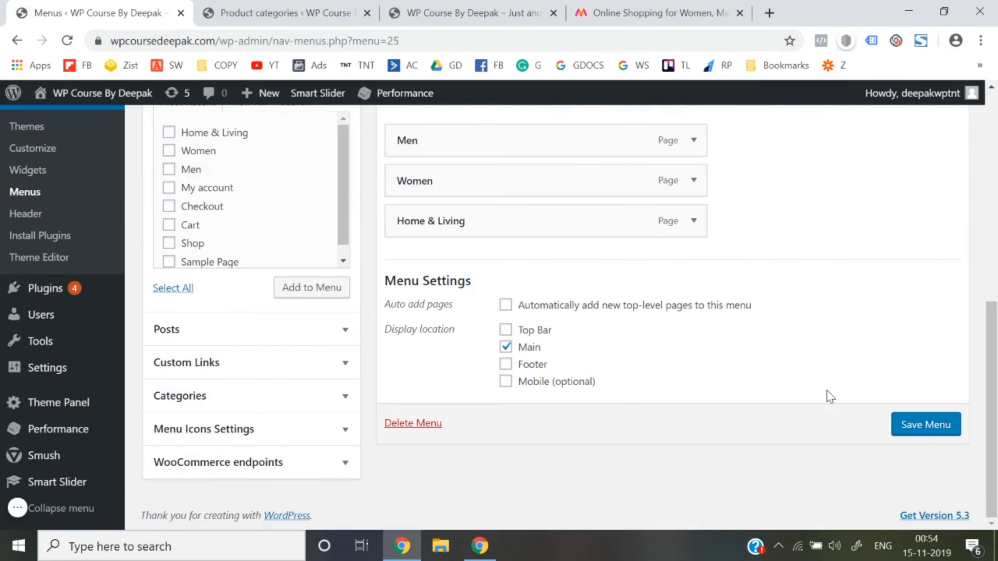
left_click(234, 394)
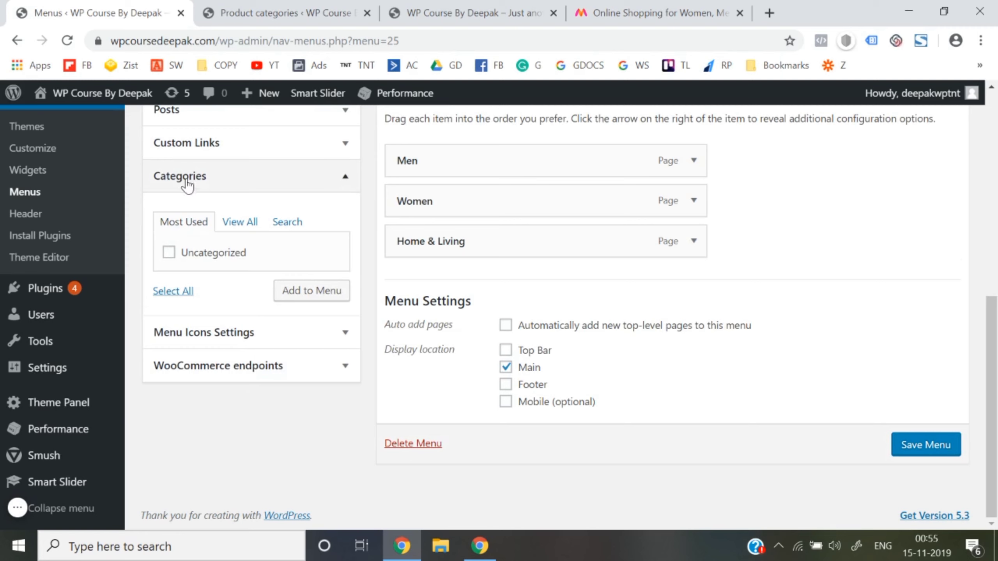
left_click(230, 223)
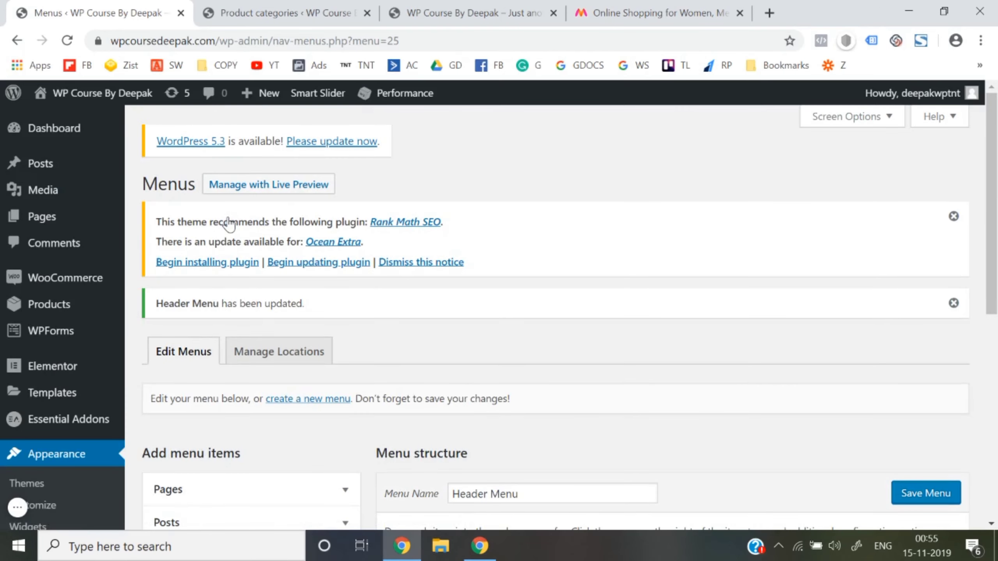
Step: Enable the Tags, Product categories and Product tags boxes in the menu editor's screen options
left_click(833, 122)
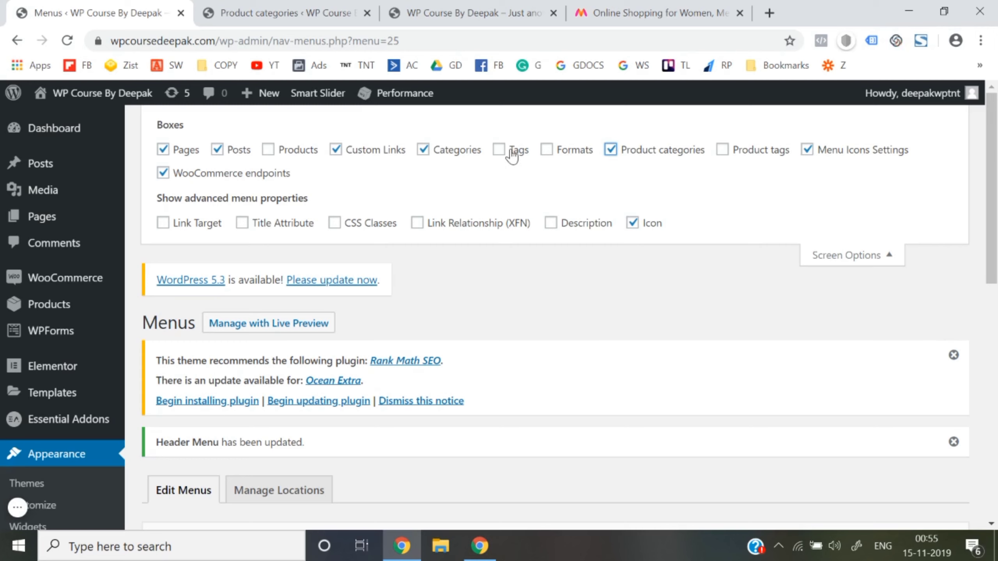
left_click(722, 150)
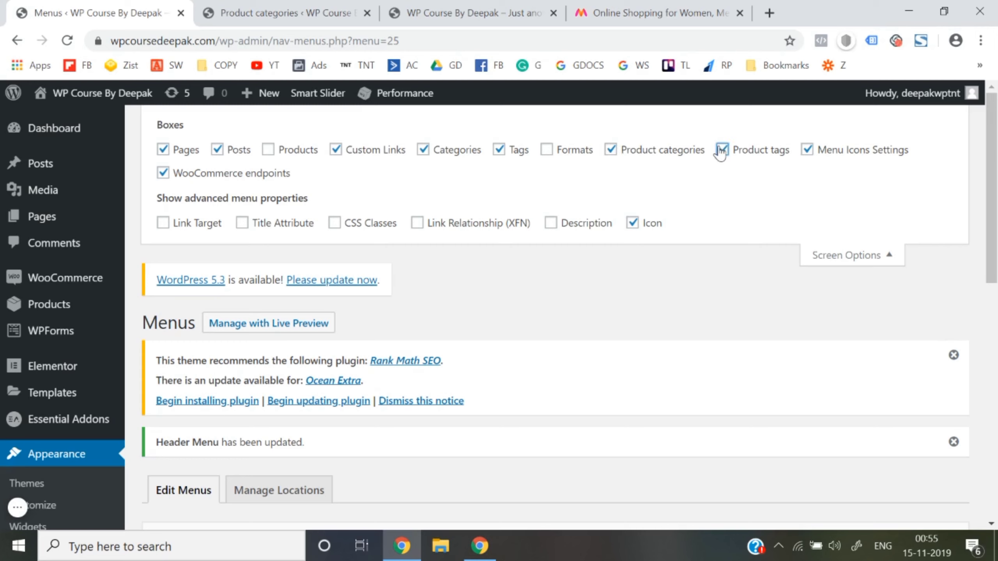
left_click(880, 261)
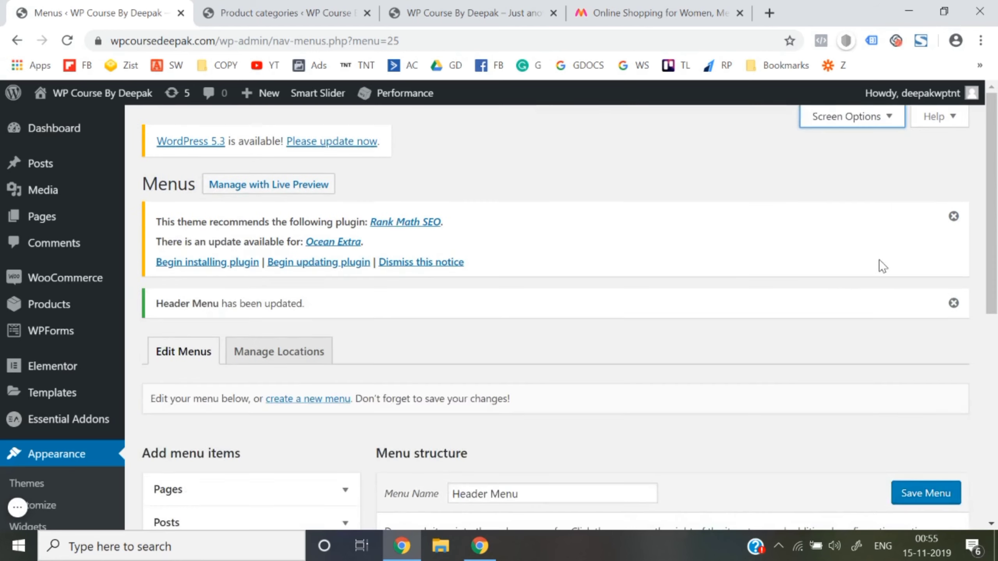
Step: Add the Formal Trousers, Jackets, Jeans and Shirts product categories to the header menu
scroll(879, 260, "down", 10)
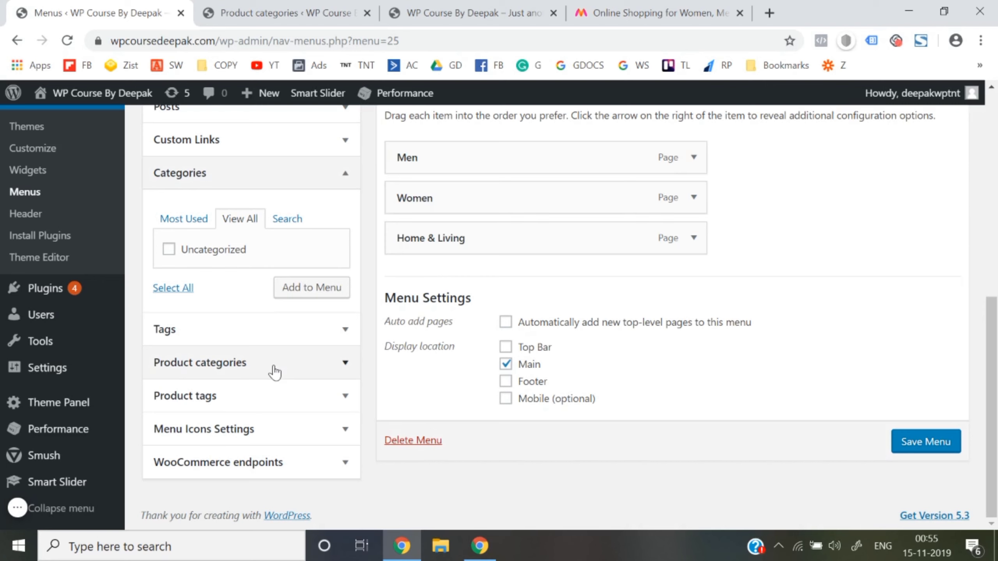
left_click(275, 372)
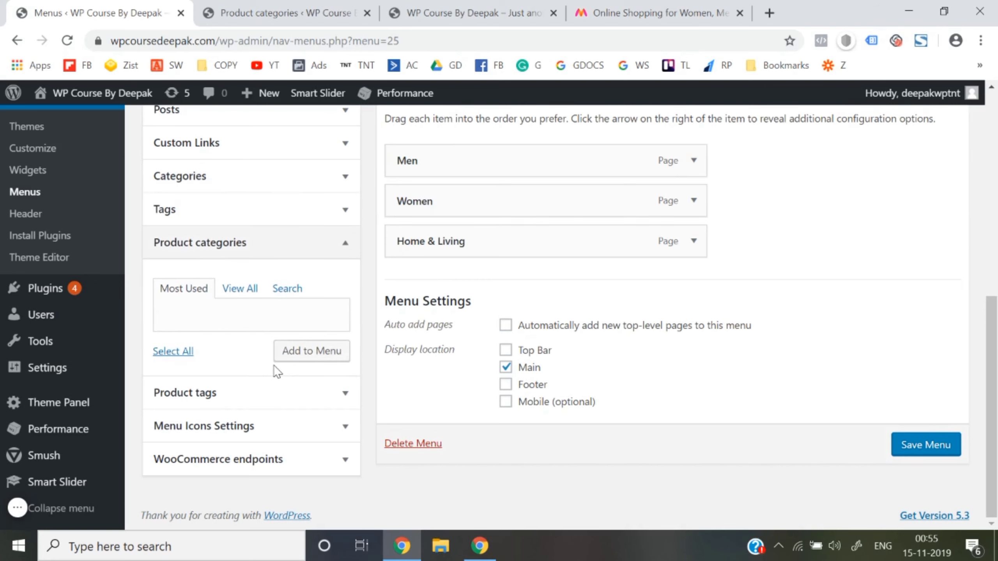
double_click(241, 288)
scroll(236, 373, "down", 1)
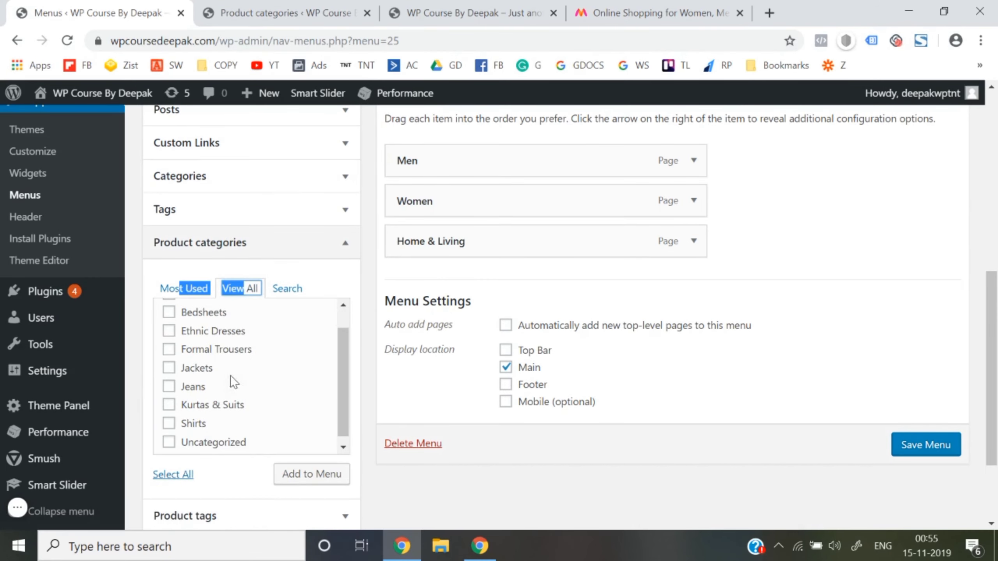
scroll(192, 417, "down", 1)
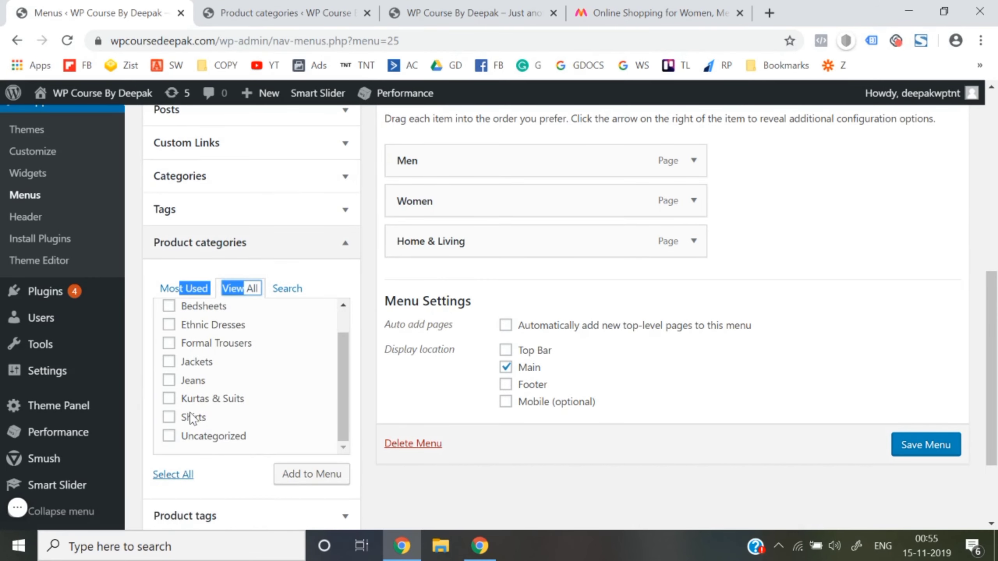
left_click(168, 417)
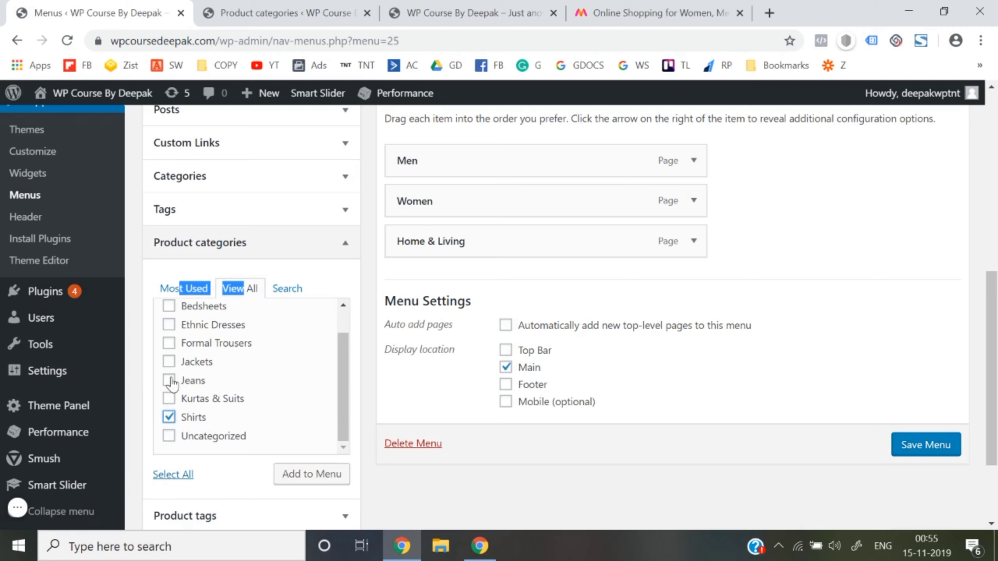
left_click(168, 380)
left_click(173, 356)
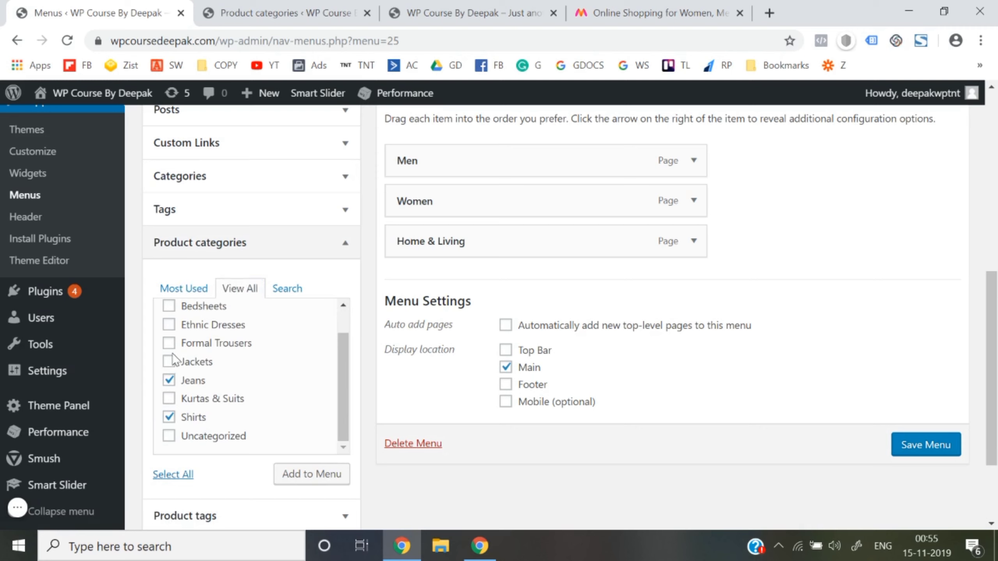
left_click(169, 342)
left_click(318, 478)
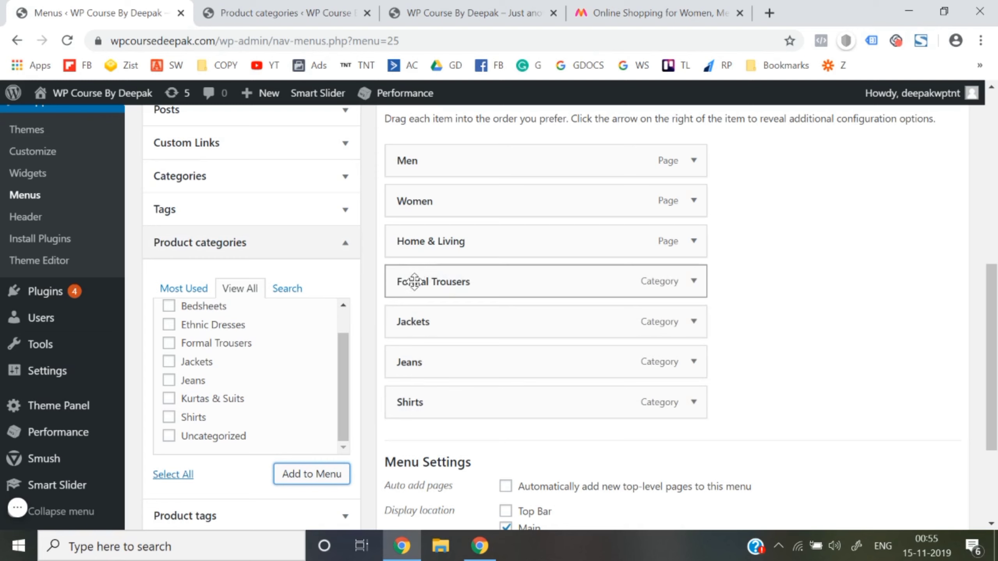
Step: Nest the four new categories as sub items of Men in the order Shirts, Formal Trousers, Jeans, Jackets
left_click_drag(414, 281, 457, 198)
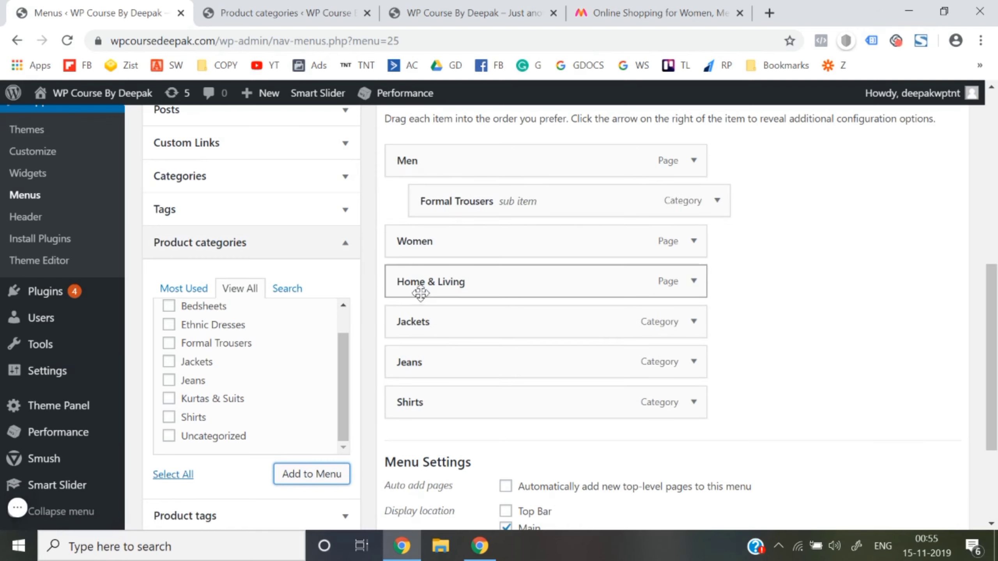
left_click_drag(436, 363, 439, 239)
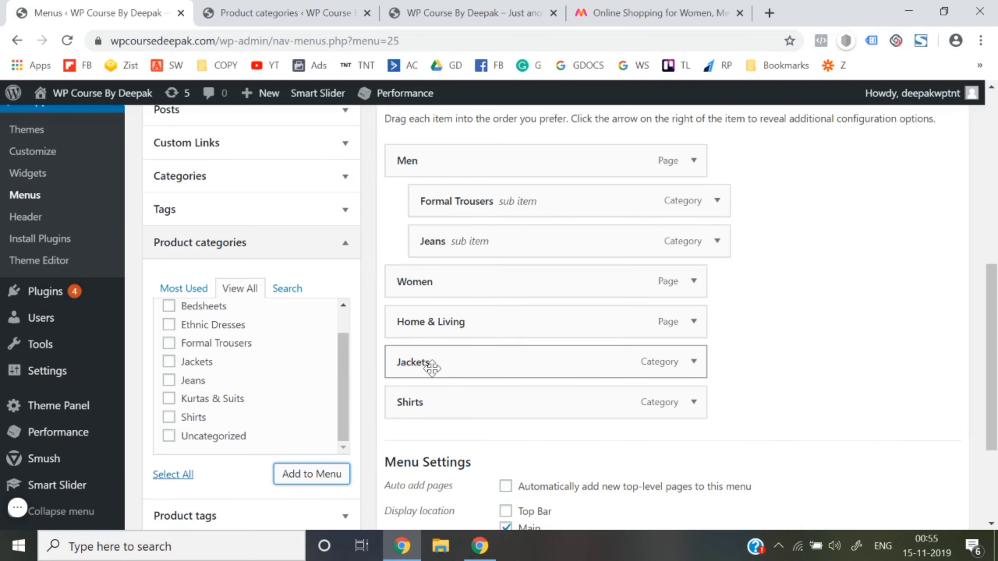
left_click_drag(428, 364, 434, 287)
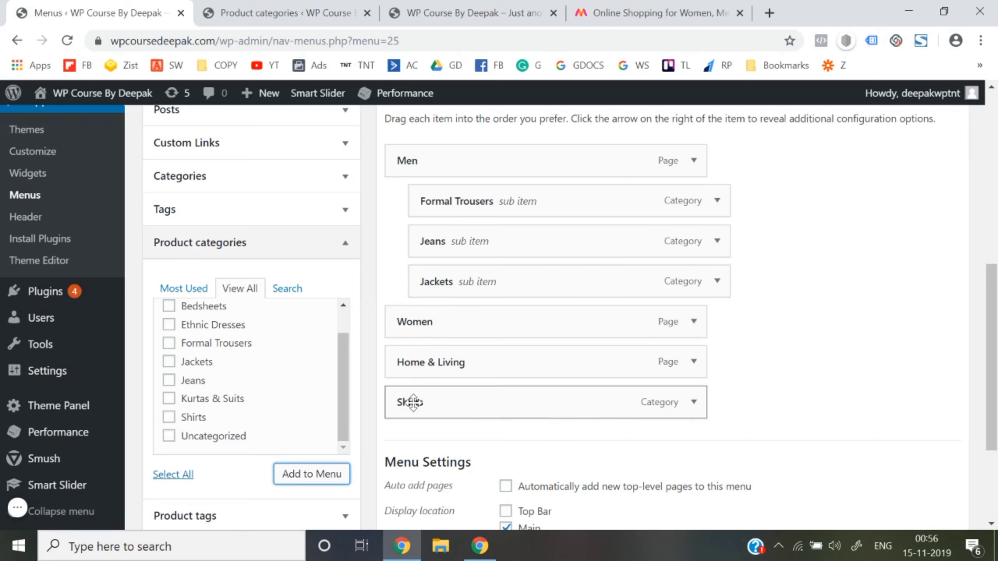
left_click_drag(413, 402, 437, 193)
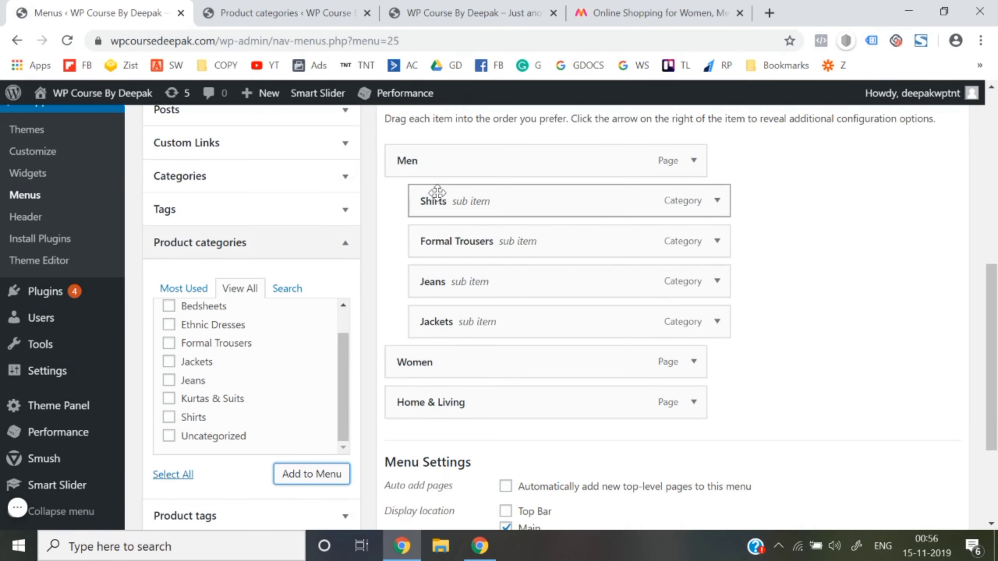
Step: Add the Kurtas & Suits product category to the menu and nest it as a sub item of Women
scroll(774, 265, "down", 1)
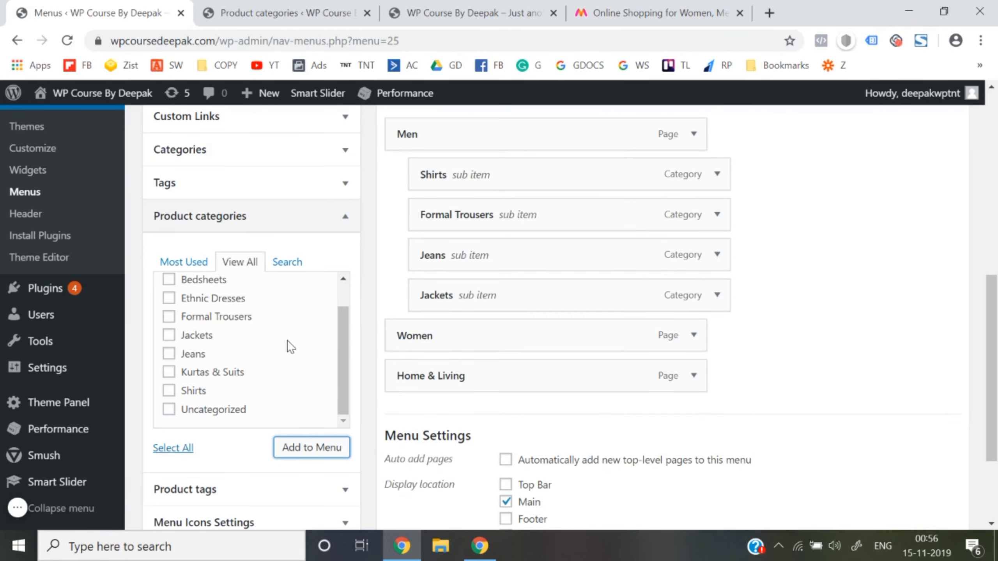
scroll(285, 346, "down", 1)
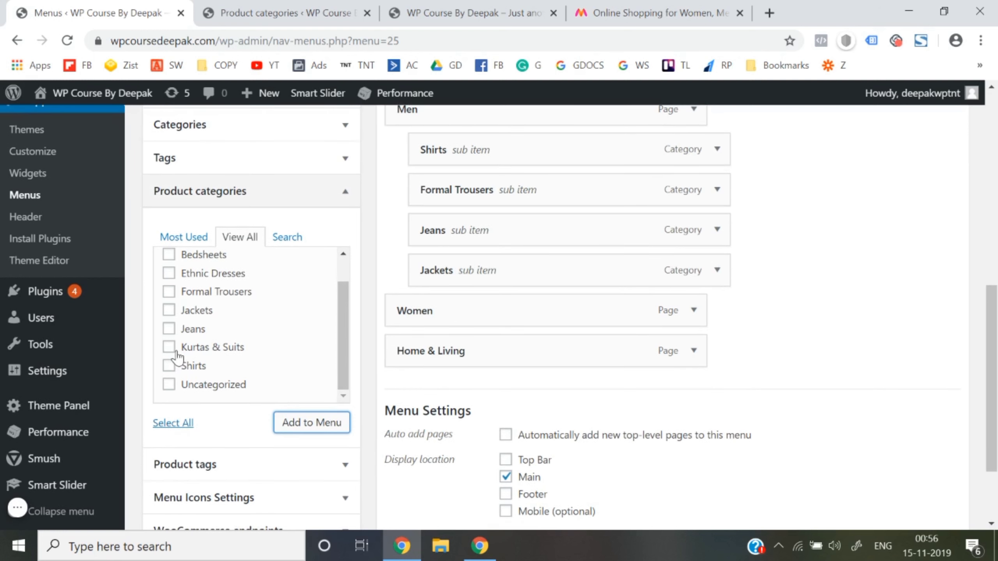
scroll(173, 347, "up", 1)
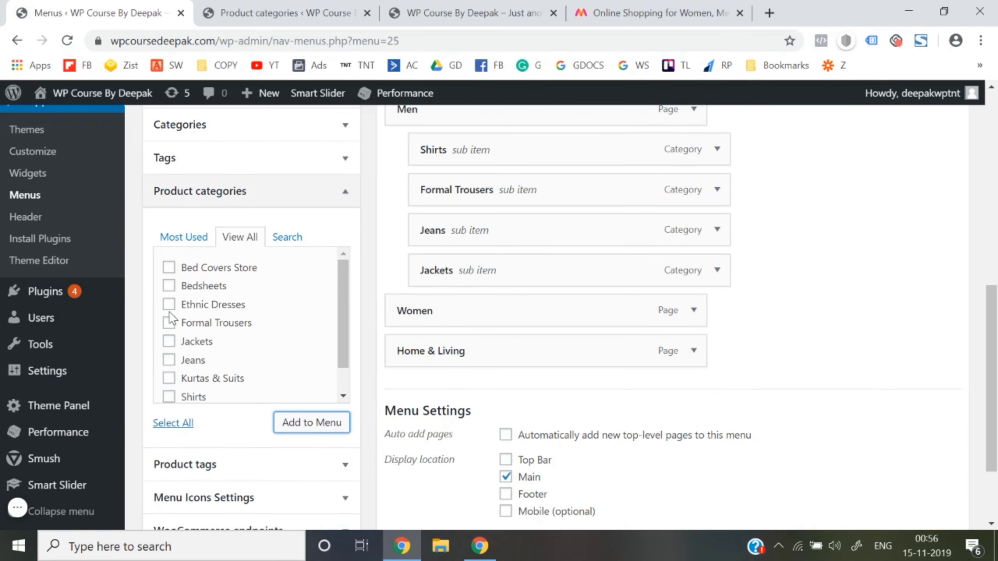
scroll(171, 355, "down", 1)
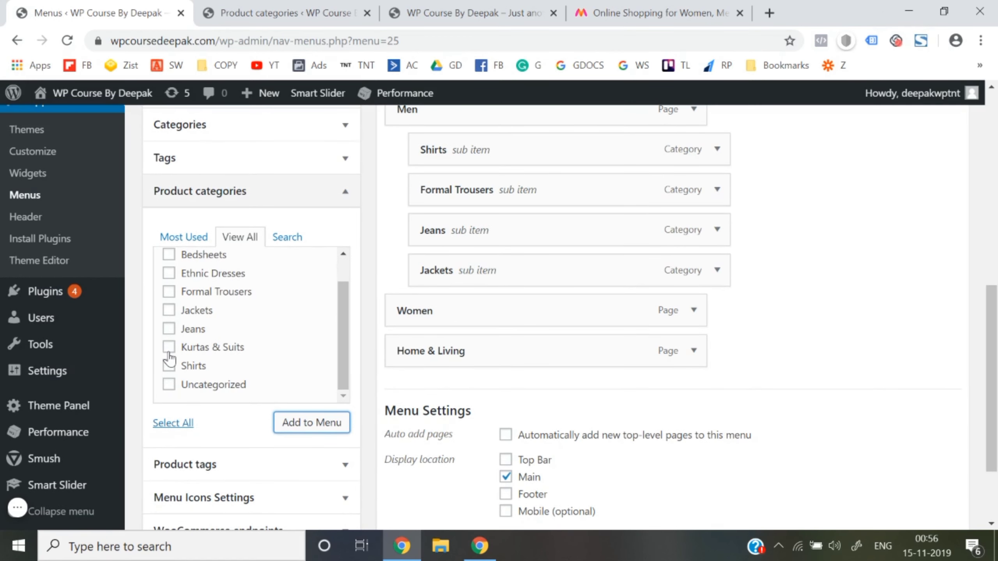
left_click(169, 348)
left_click(332, 425)
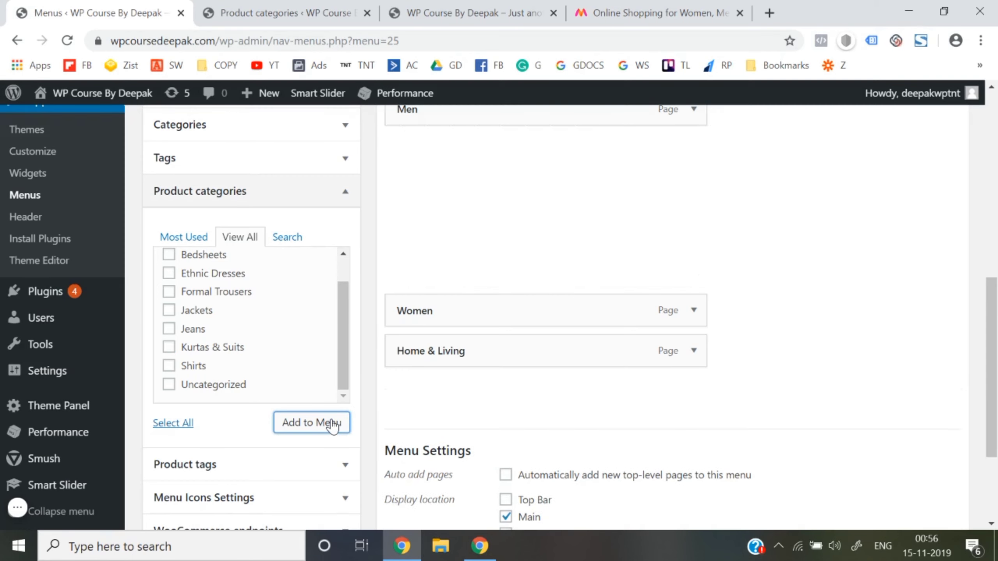
left_click_drag(450, 382, 473, 344)
Step: Add the Bed Covers Store and Bedsheets product categories and nest both as sub items of Home & Living
scroll(252, 317, "up", 1)
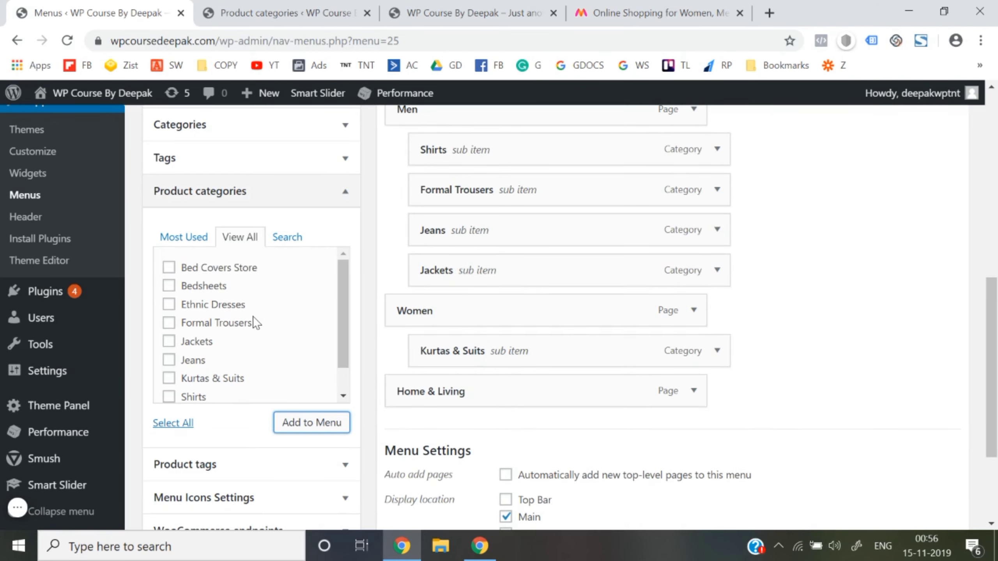
left_click(169, 268)
left_click(169, 286)
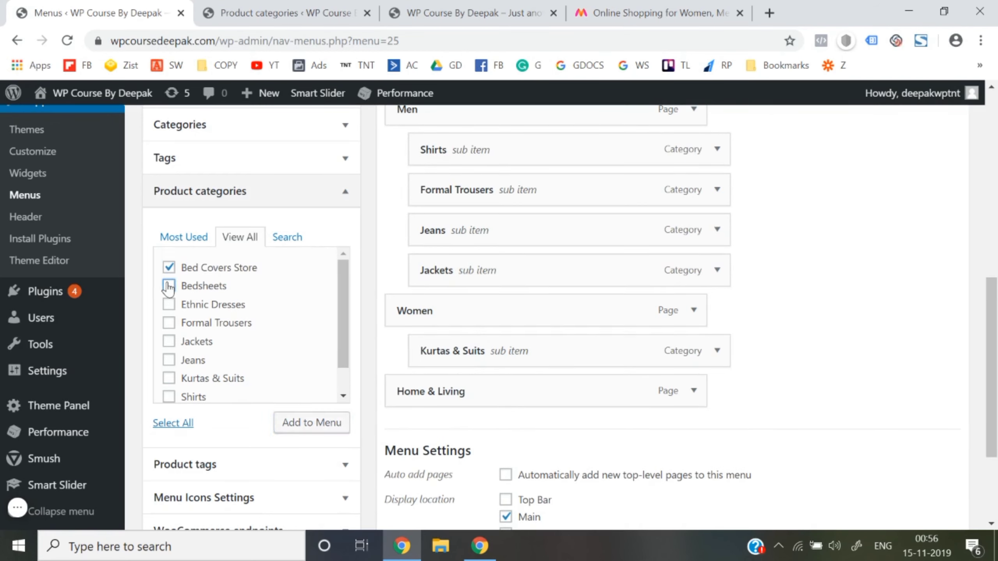
left_click(307, 426)
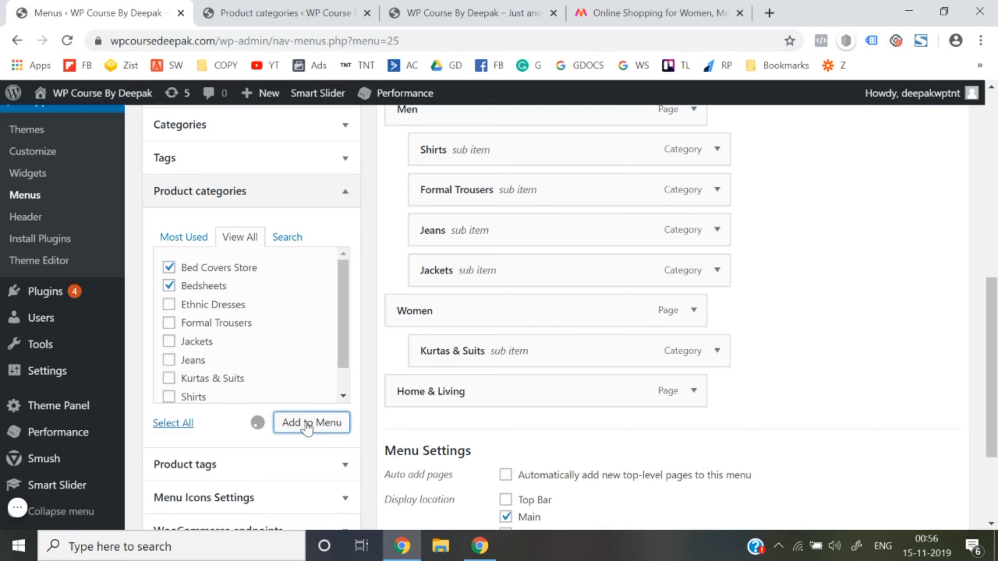
left_click_drag(419, 421, 471, 426)
left_click_drag(420, 470, 457, 461)
Step: Add the Ethnic Dresses product category as a sub item of Women below Kurtas & Suits, and save the header menu
left_click(169, 305)
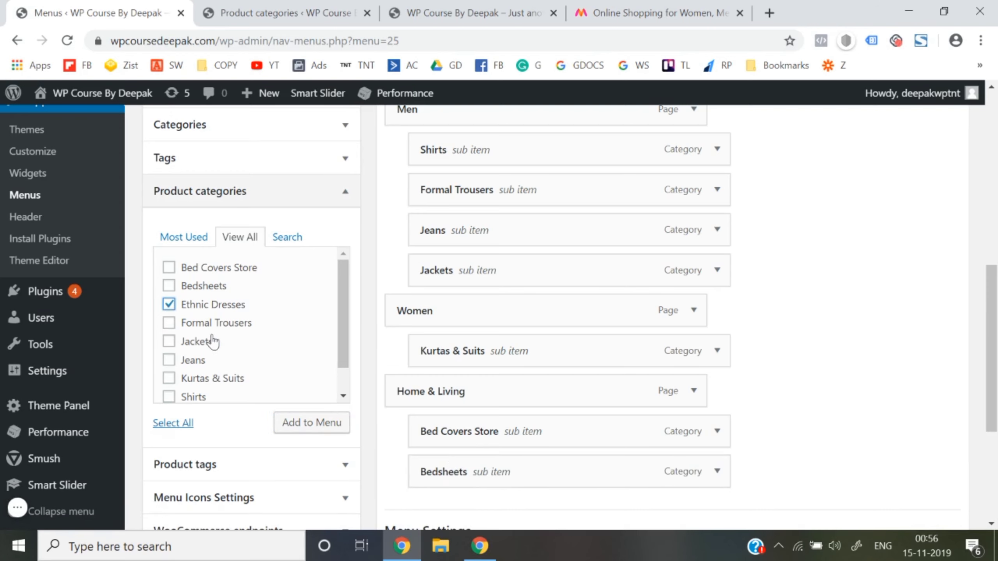
left_click(317, 427)
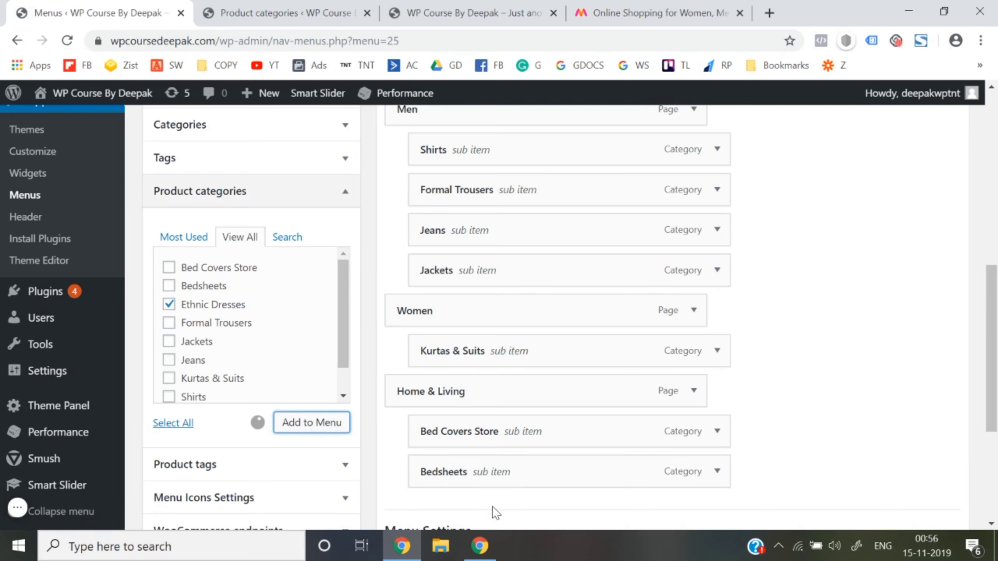
scroll(495, 513, "down", 1)
left_click_drag(457, 477, 453, 341)
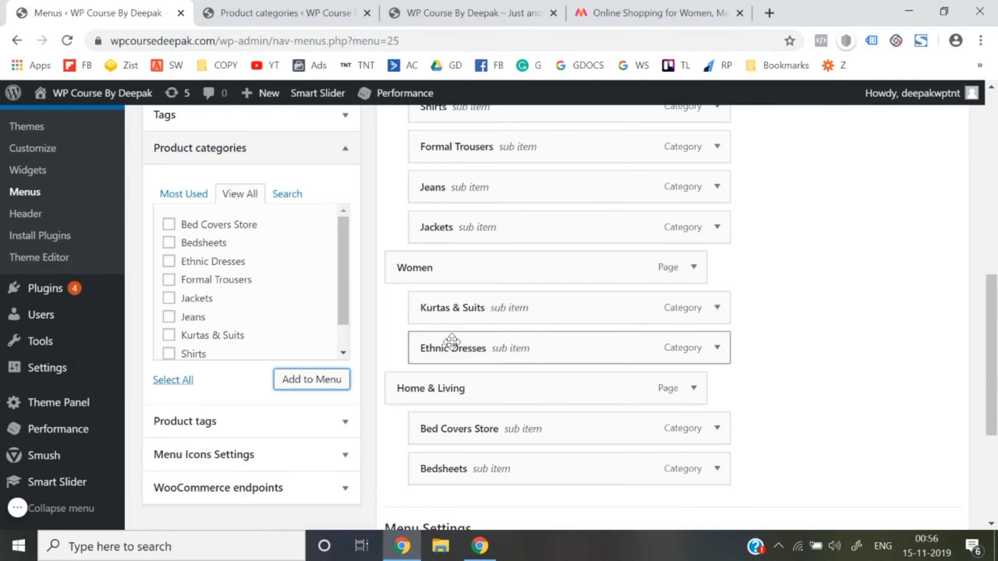
scroll(837, 326, "down", 5)
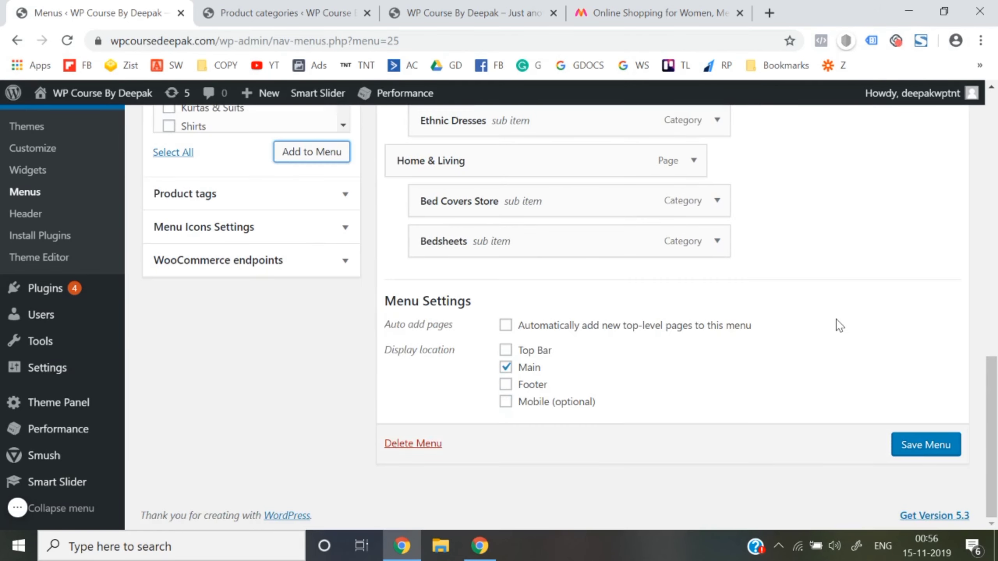
left_click(924, 449)
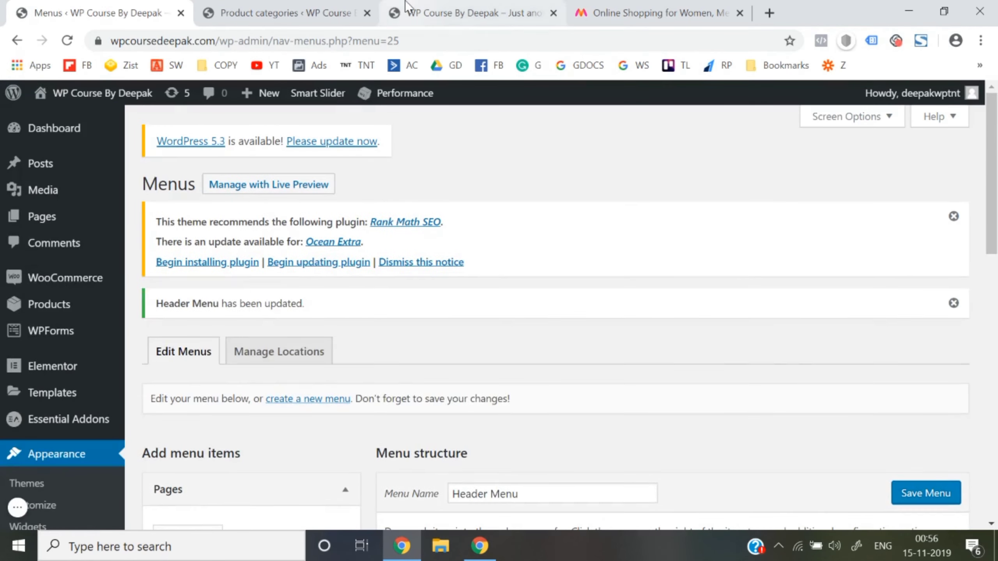
Step: Reload the store's front page and check the dropdown submenus of Men, Women and Home & Living
left_click(407, 12)
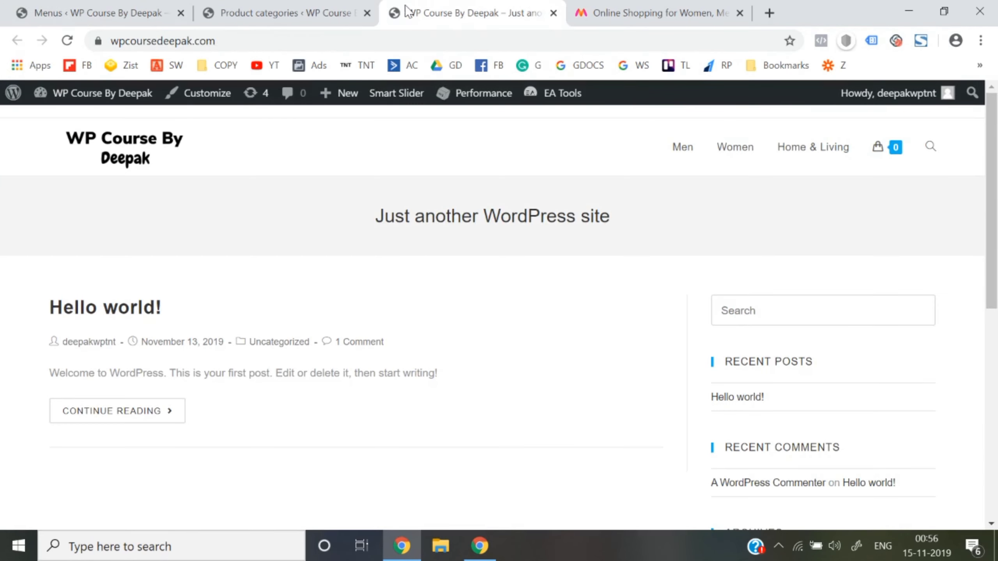
left_click(405, 34)
key("Return")
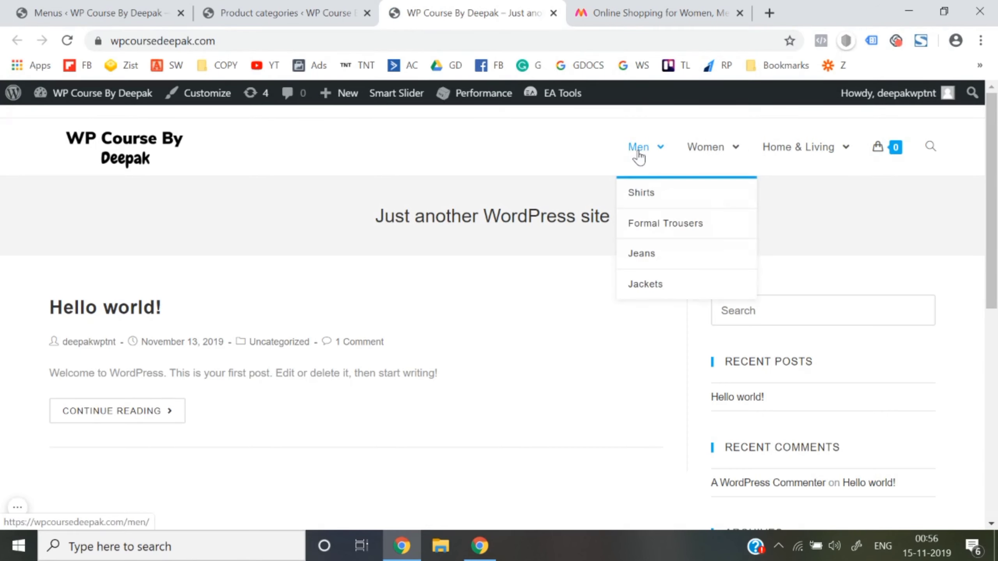
mouse_move(719, 159)
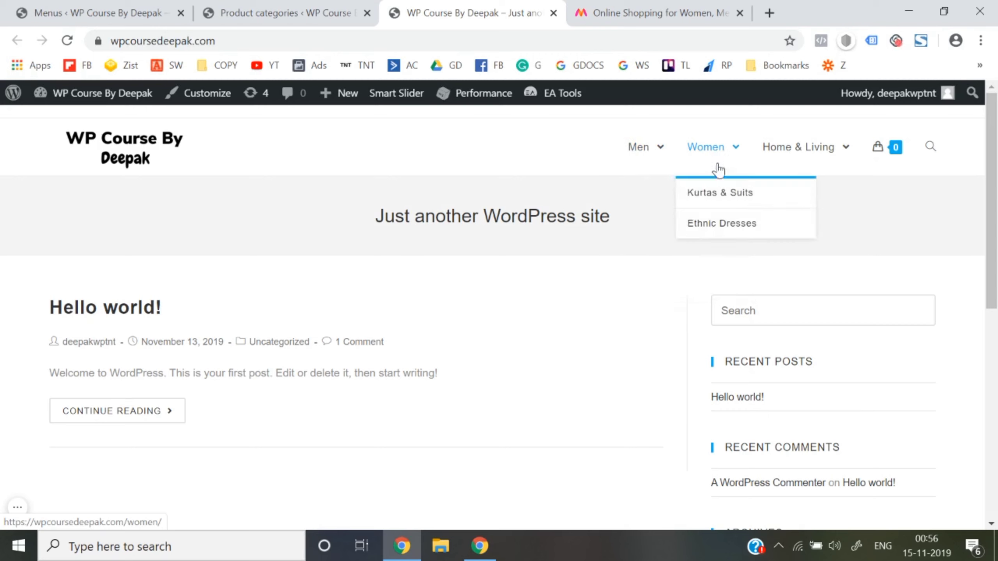
mouse_move(805, 153)
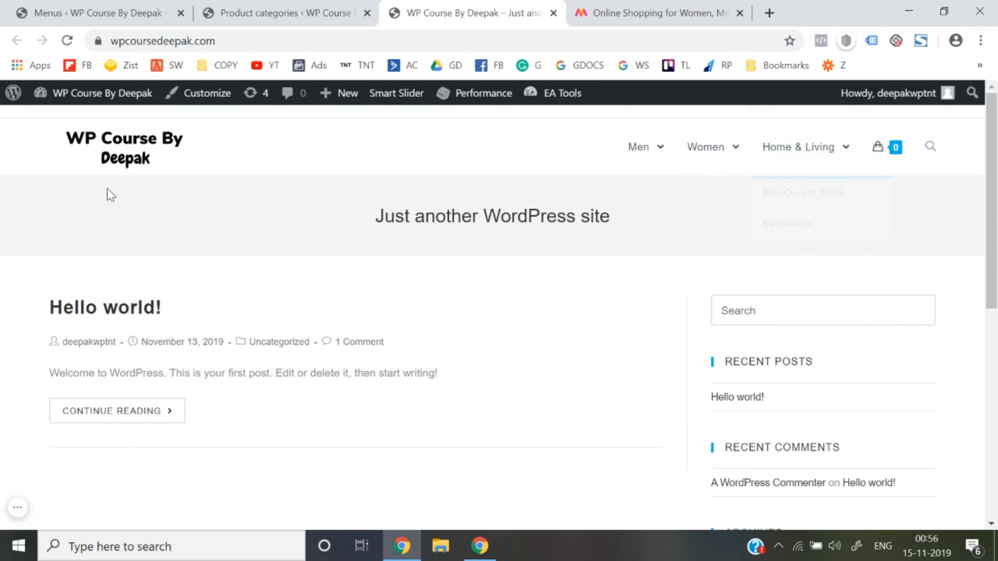
left_click(112, 158)
Step: Return to the menu editor and dismiss the plugin recommendation and menu update notices
left_click(137, 11)
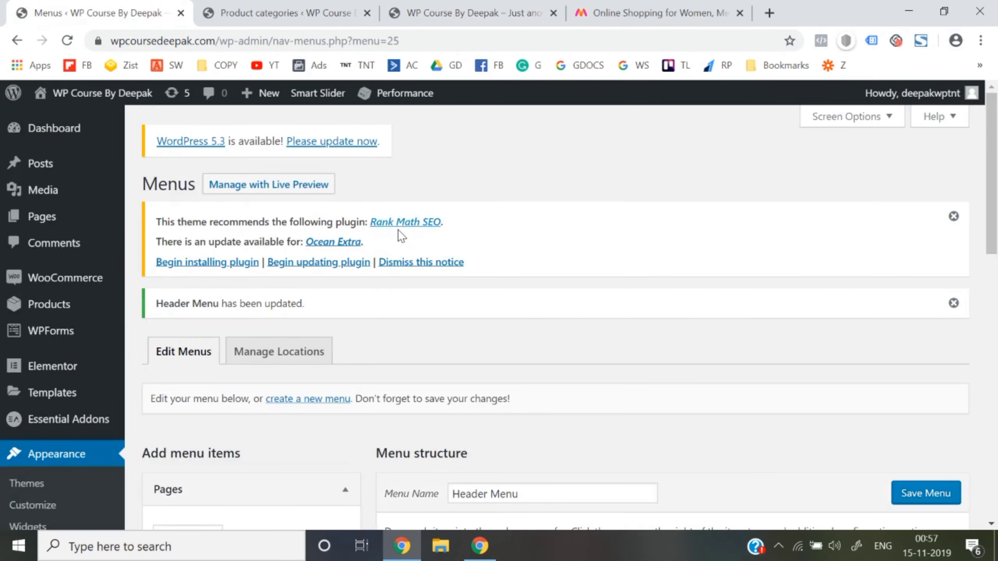
left_click(953, 216)
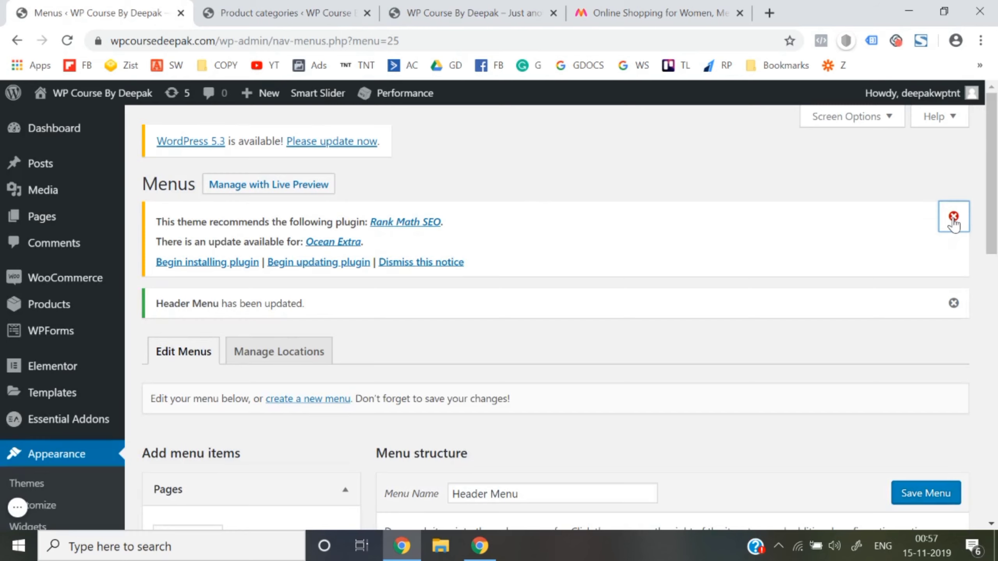
left_click(954, 216)
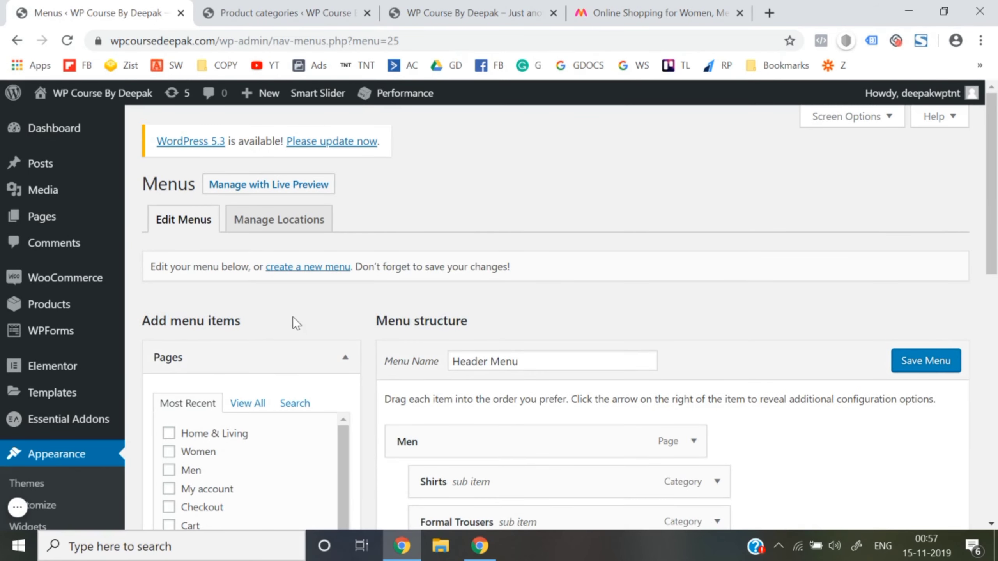
Step: Open the WooCommerce settings and review the general page's store address, selling and shipping location options
scroll(112, 321, "down", 2)
mouse_move(92, 224)
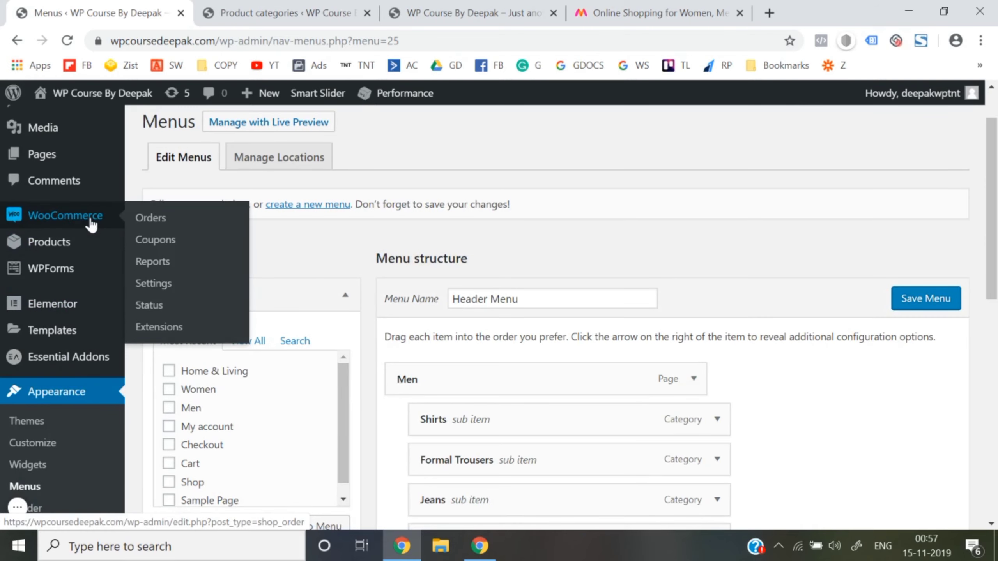
left_click(155, 292)
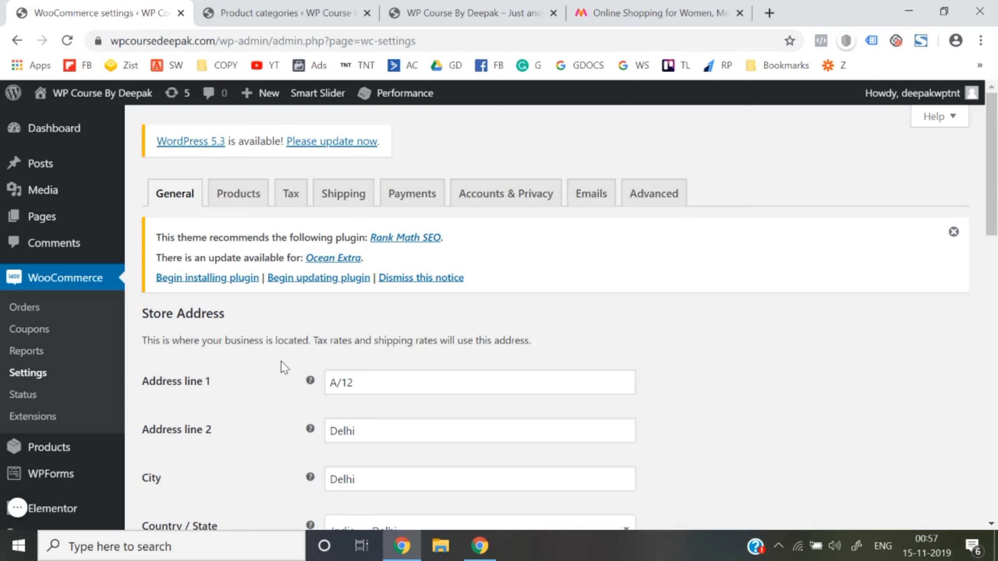
scroll(280, 360, "down", 5)
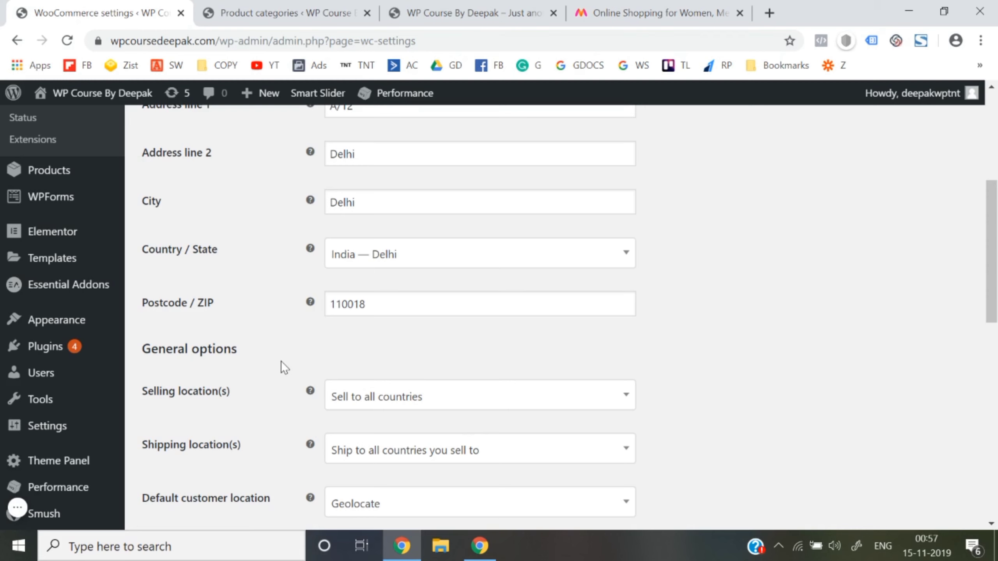
scroll(281, 360, "up", 5)
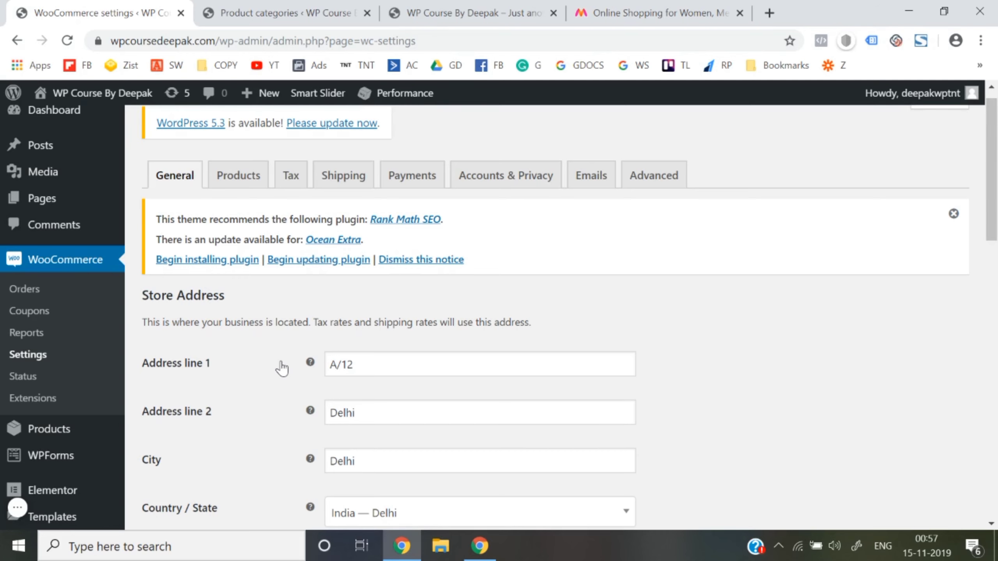
Step: Set the selling locations in the general options to Sell to specific countries
scroll(281, 369, "down", 6)
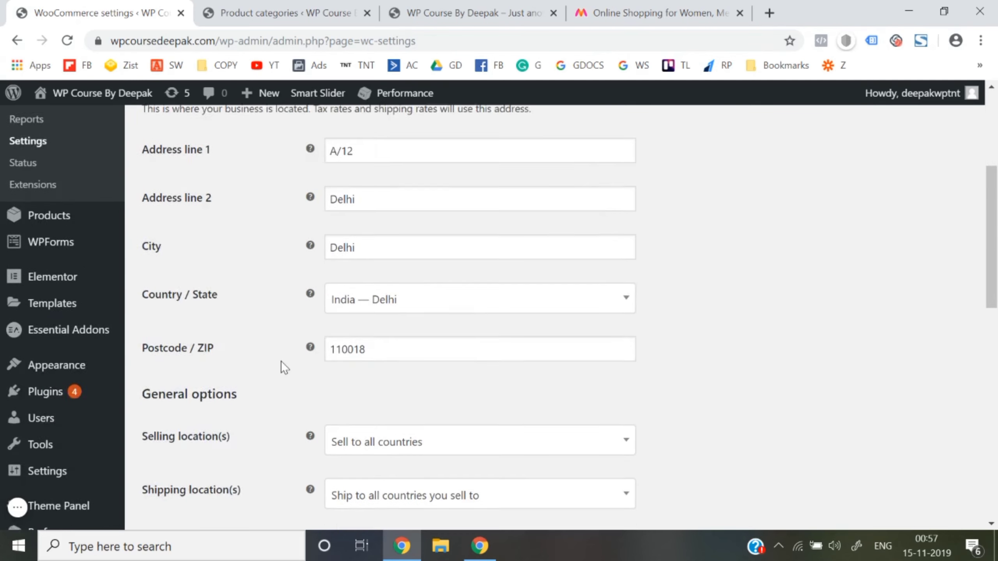
scroll(342, 415, "down", 1)
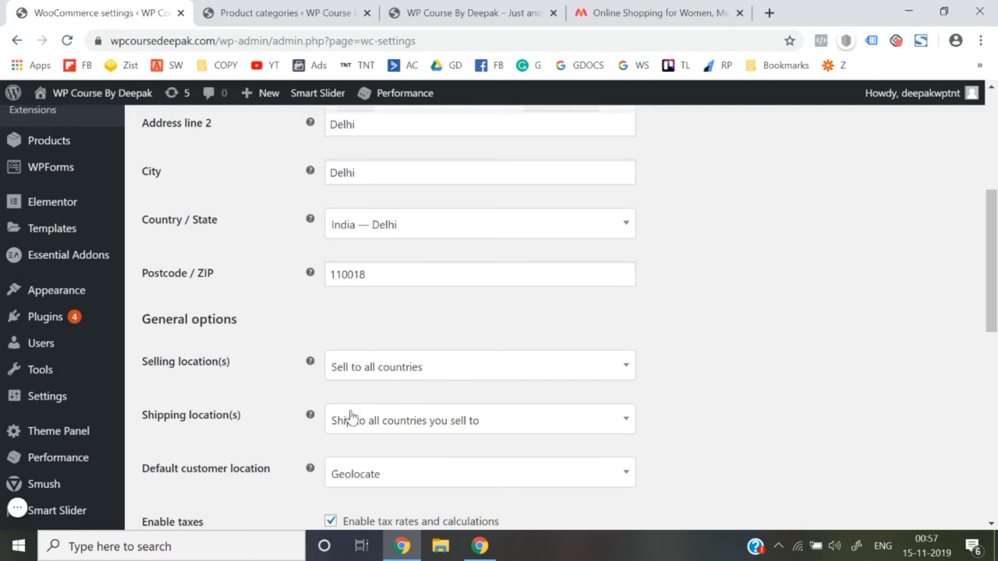
scroll(241, 384, "down", 1)
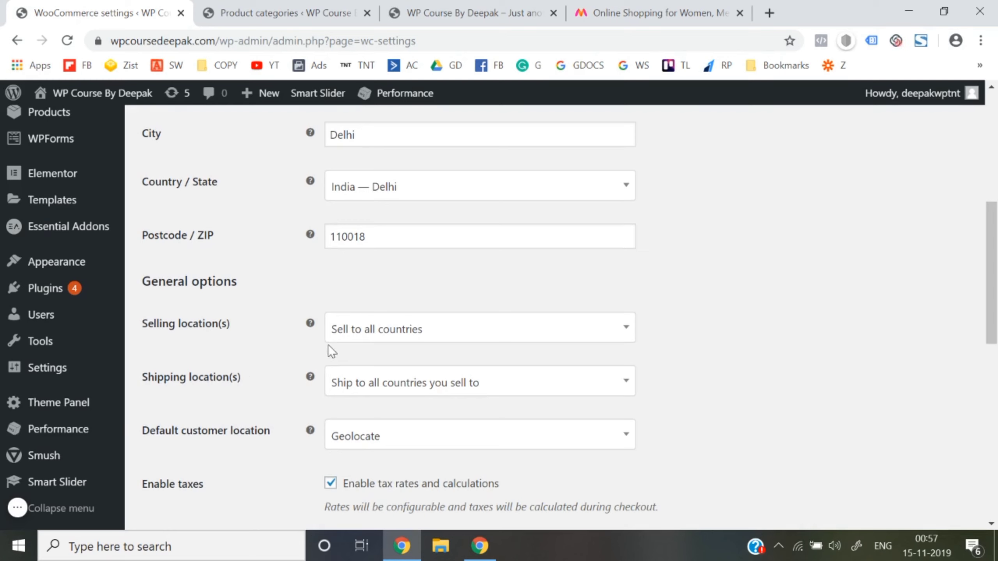
left_click(341, 335)
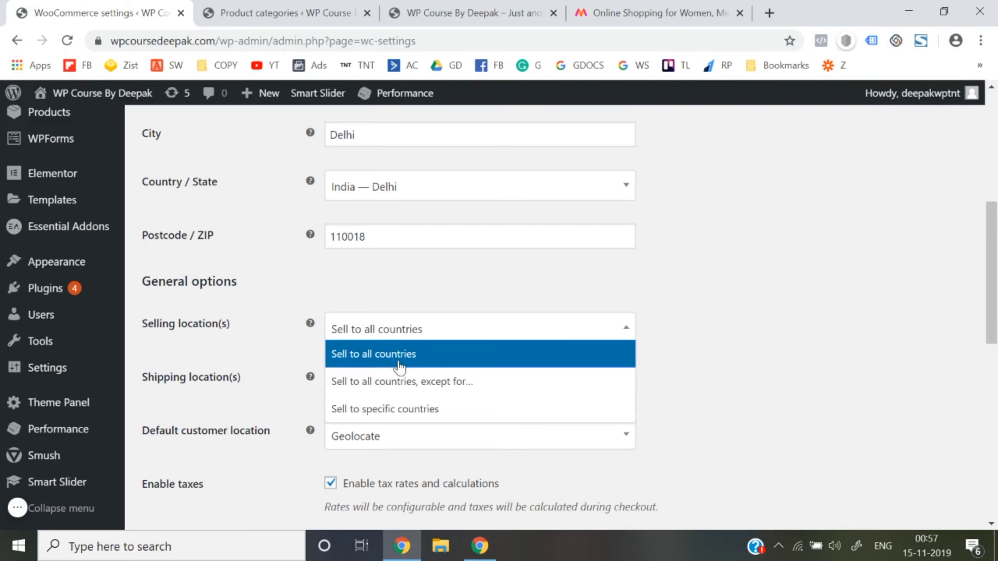
left_click(413, 415)
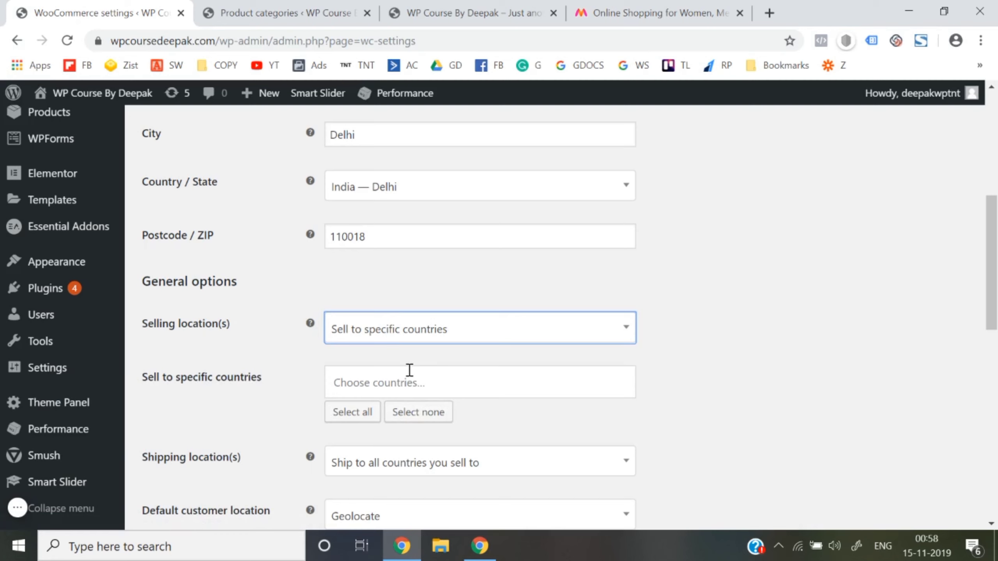
left_click(520, 340)
left_click(740, 342)
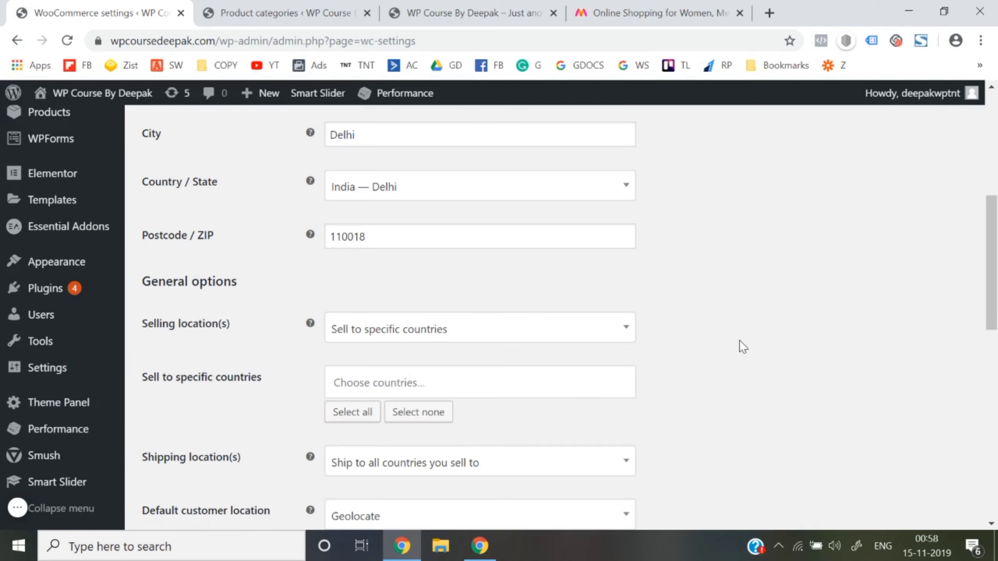
Step: Review the available choices for shipping locations and default customer location, and the tax and coupon options
scroll(741, 341, "down", 1)
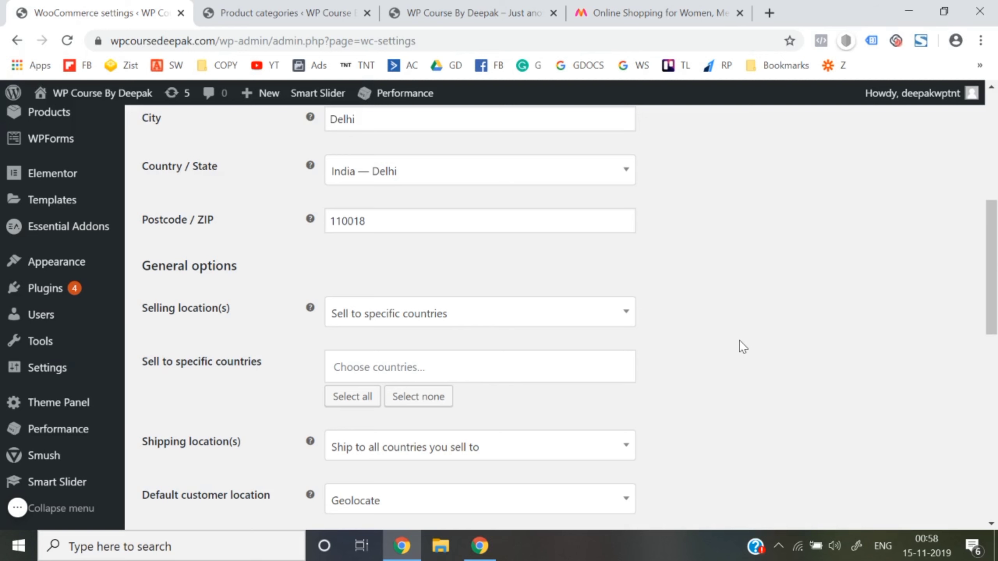
scroll(739, 340, "down", 4)
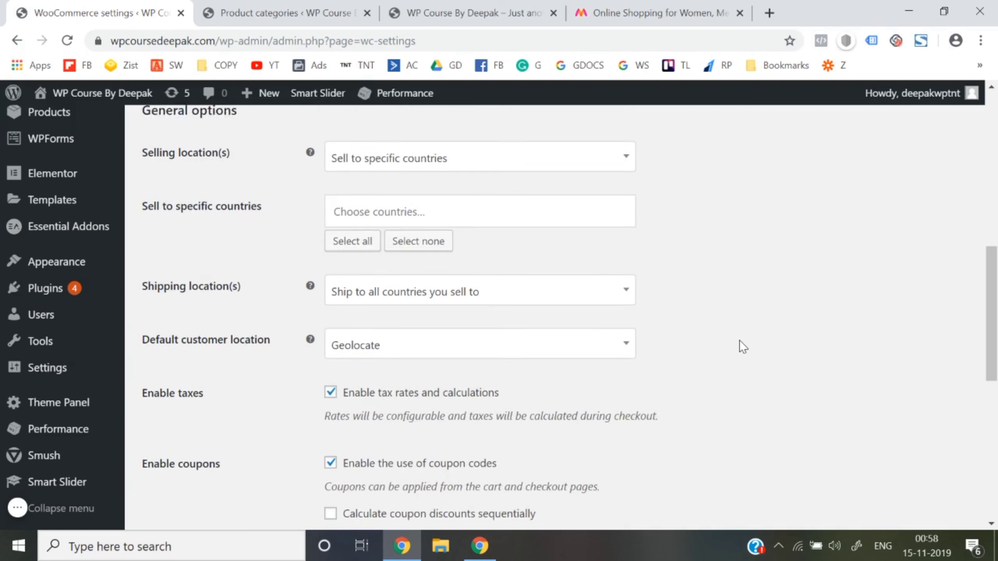
left_click(497, 287)
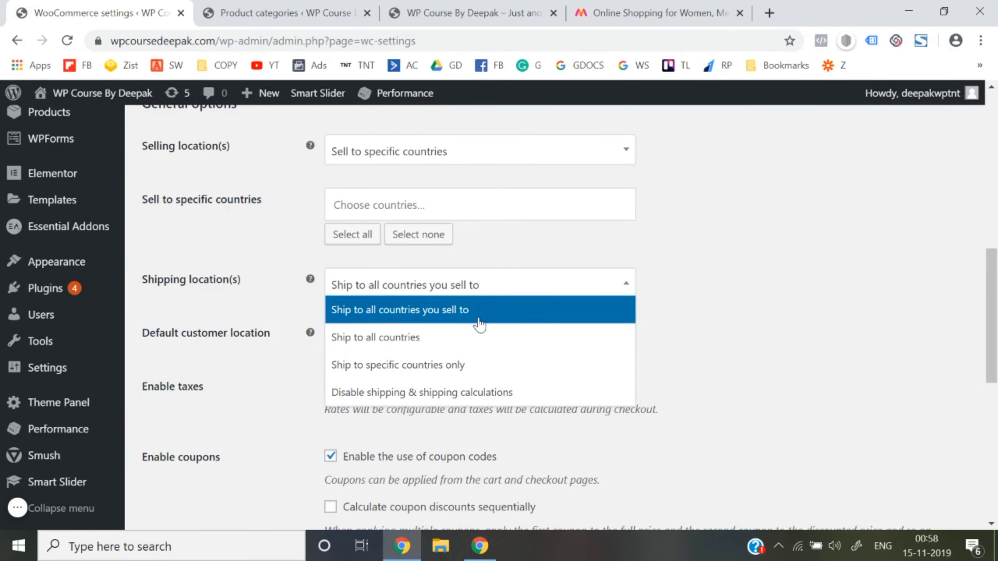
left_click(684, 323)
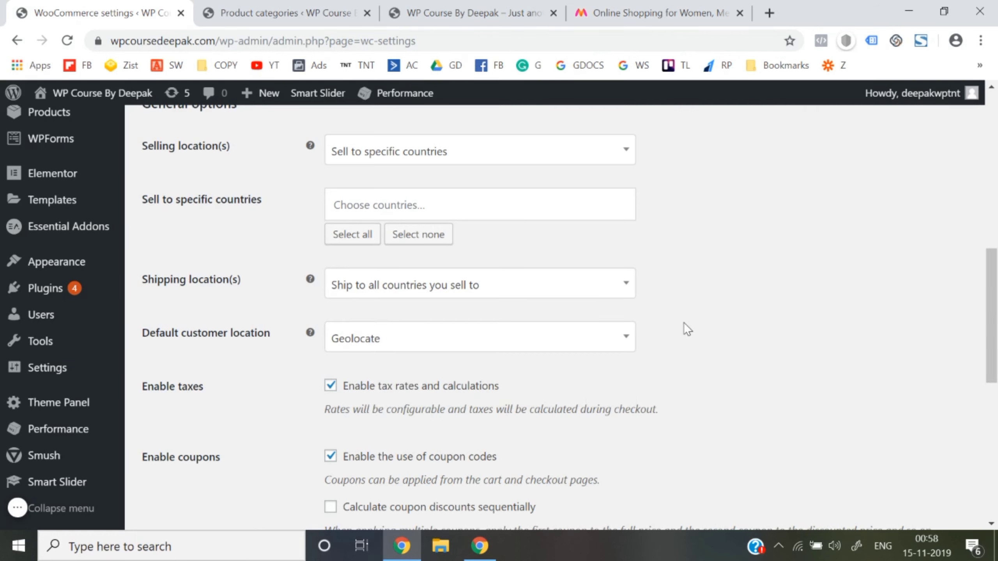
scroll(684, 323, "down", 1)
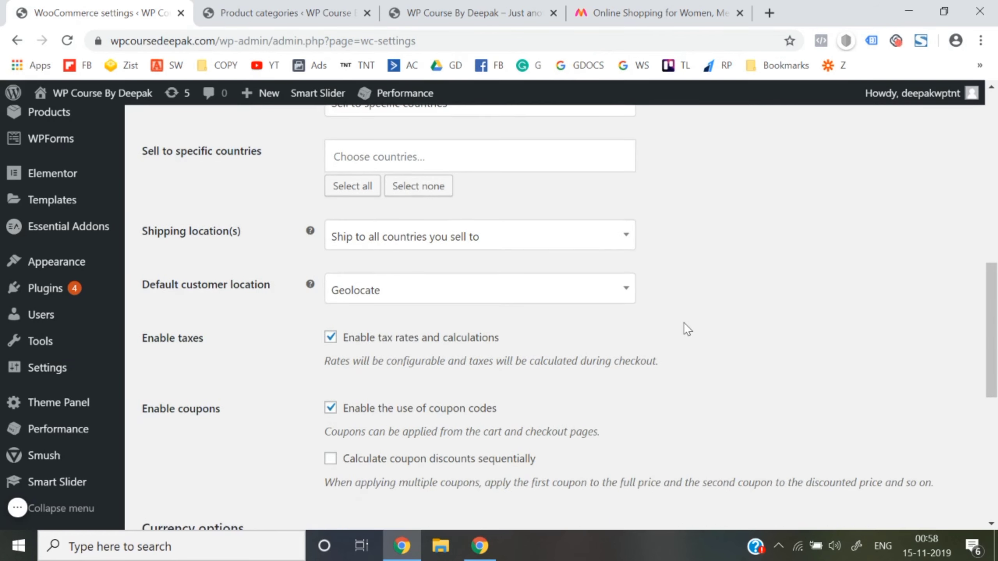
left_click(423, 292)
left_click(668, 377)
scroll(667, 377, "down", 2)
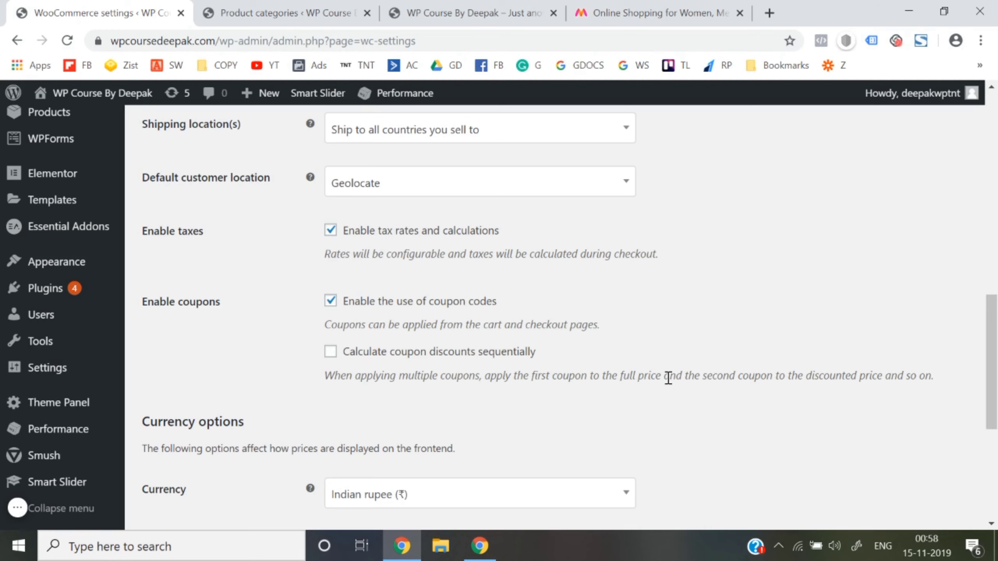
Step: Look over the currency options and save the general settings, accepting that no selling country is chosen
scroll(667, 378, "down", 5)
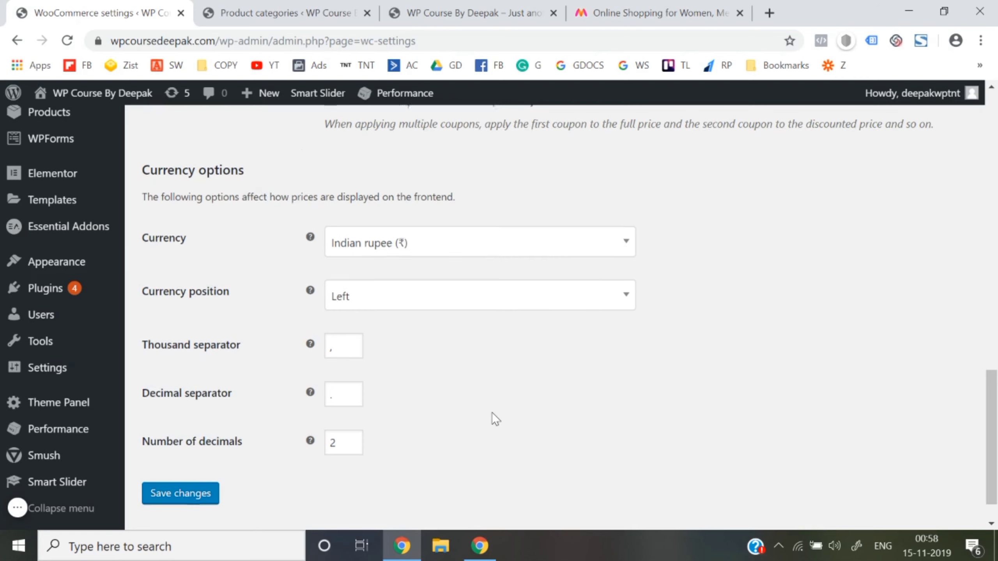
scroll(491, 413, "down", 1)
left_click(182, 452)
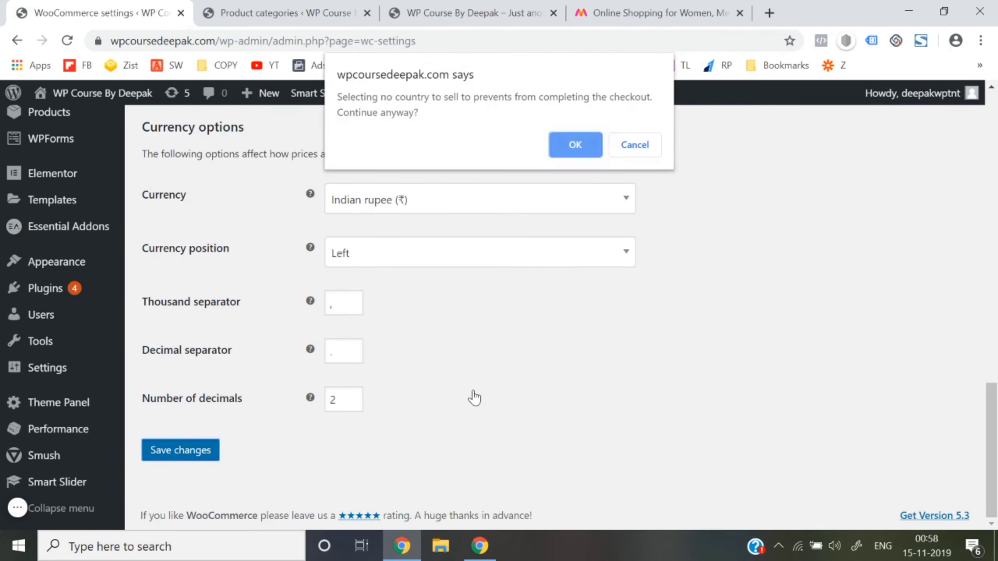
left_click(584, 154)
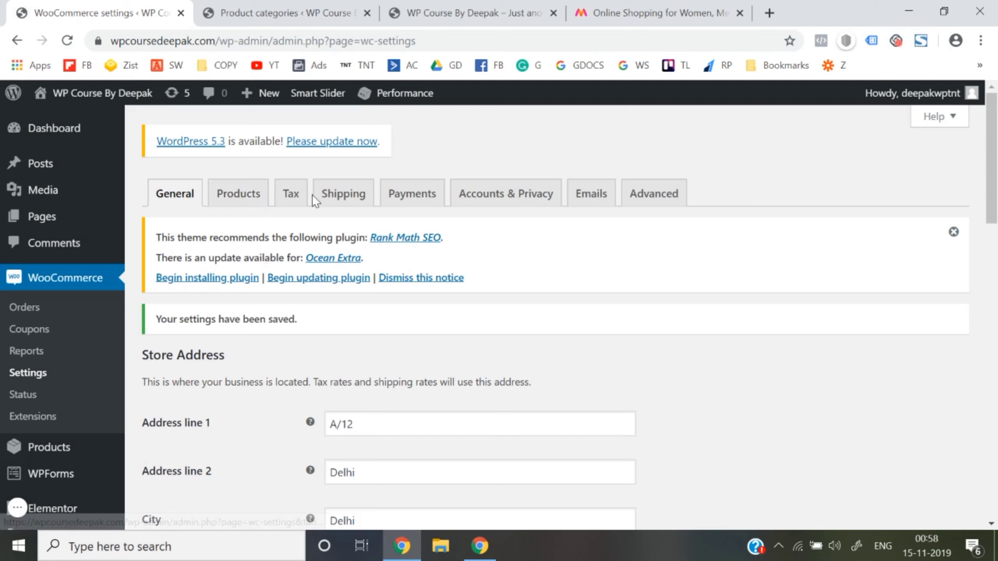
Step: Look at the tax settings, and return to the general settings to check the options enabling taxes and coupons
left_click(283, 201)
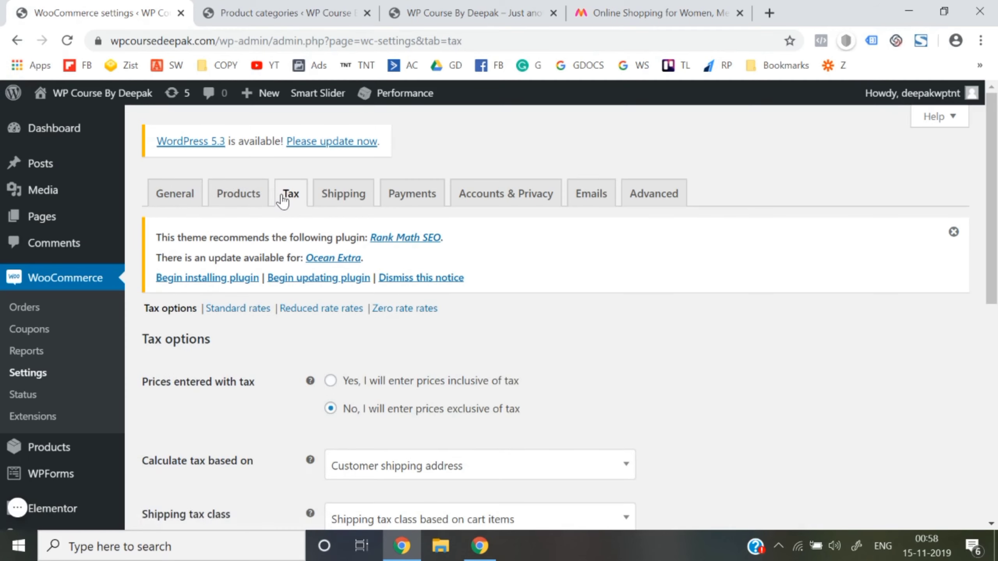
scroll(282, 201, "down", 2)
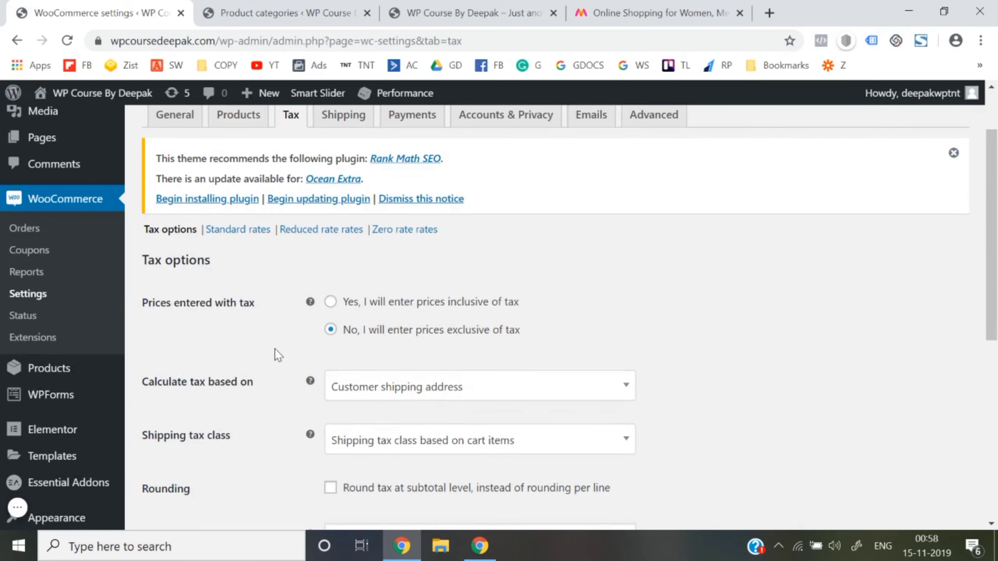
scroll(274, 348, "up", 2)
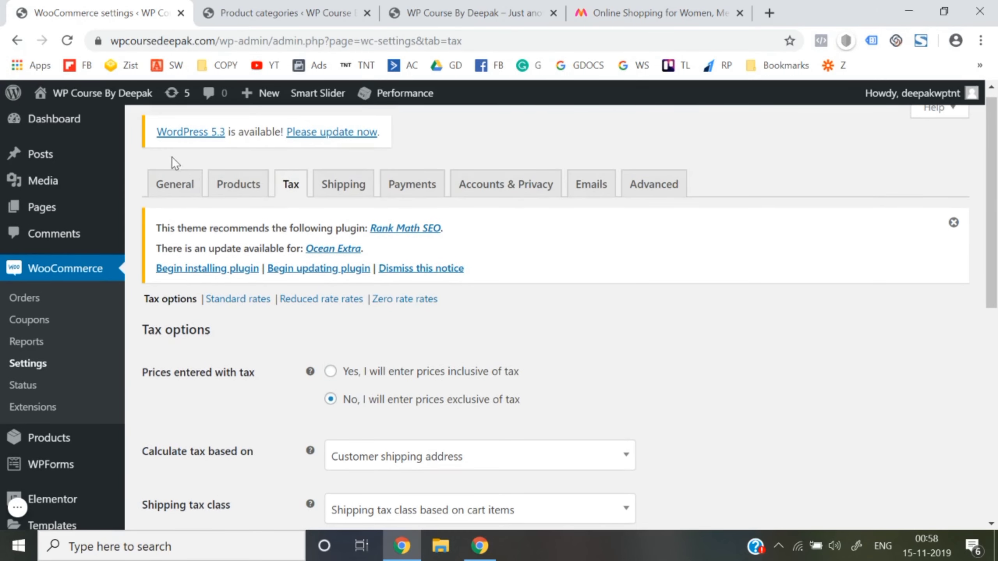
left_click(170, 195)
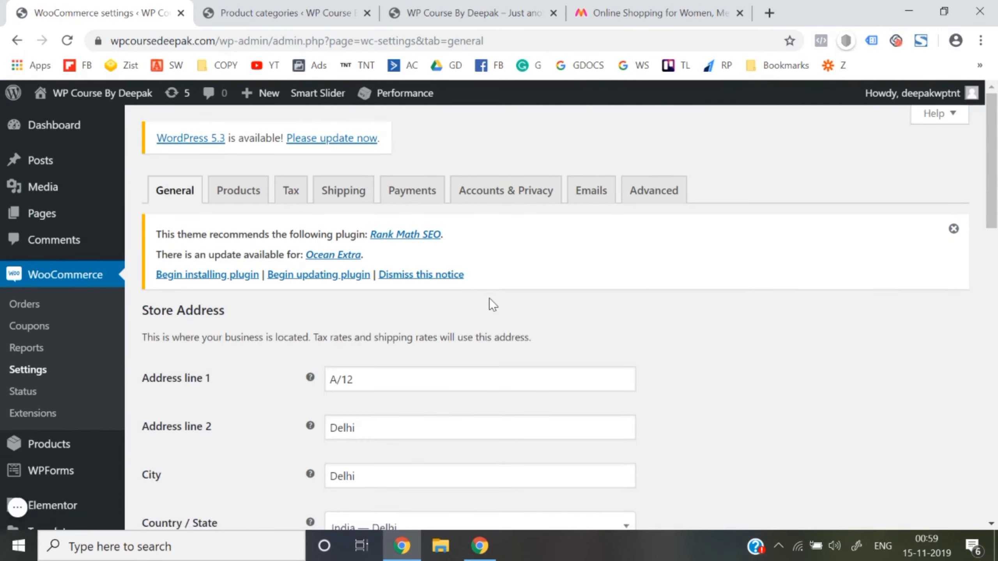
scroll(490, 298, "down", 8)
scroll(340, 360, "down", 1)
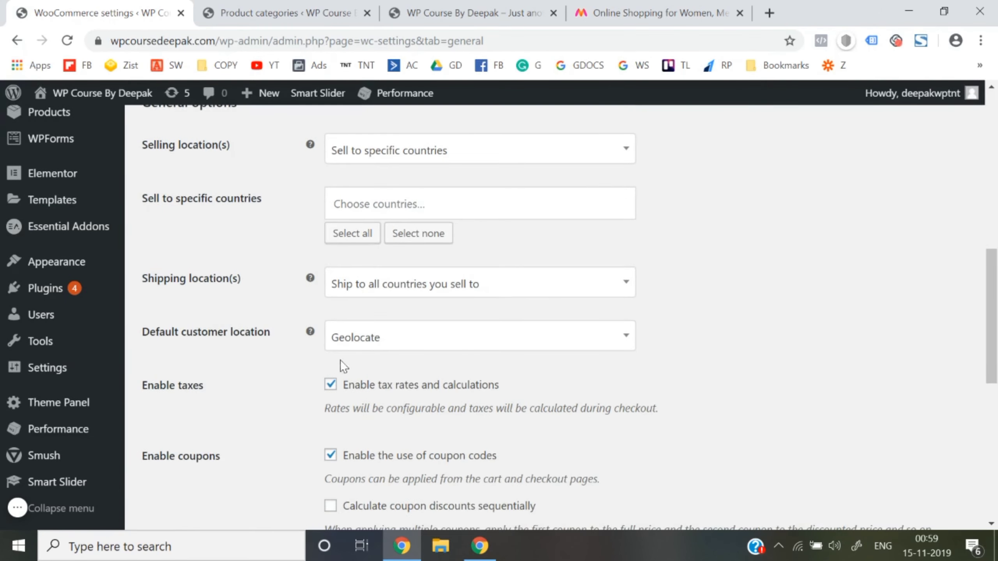
scroll(386, 393, "down", 2)
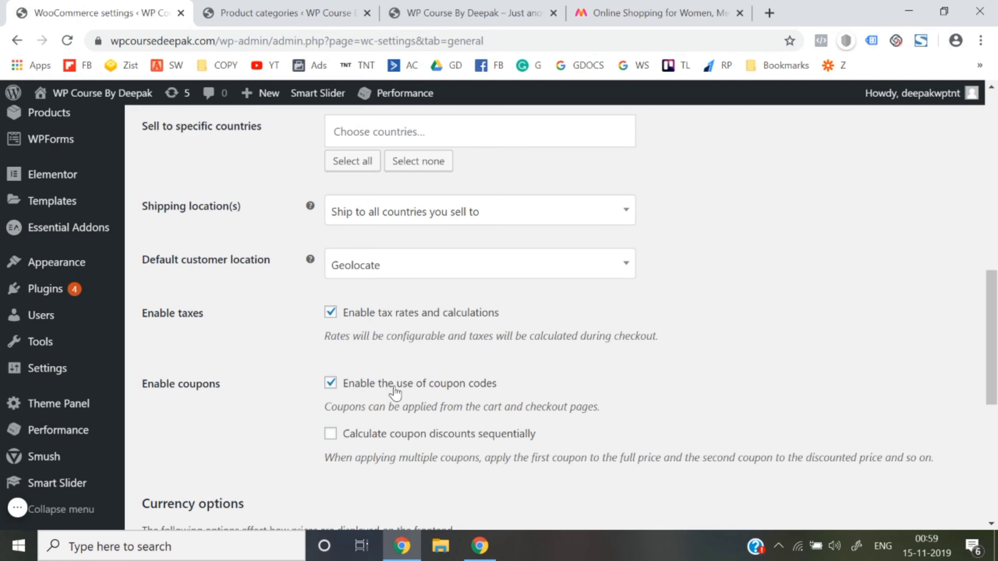
scroll(395, 391, "down", 5)
scroll(394, 392, "up", 20)
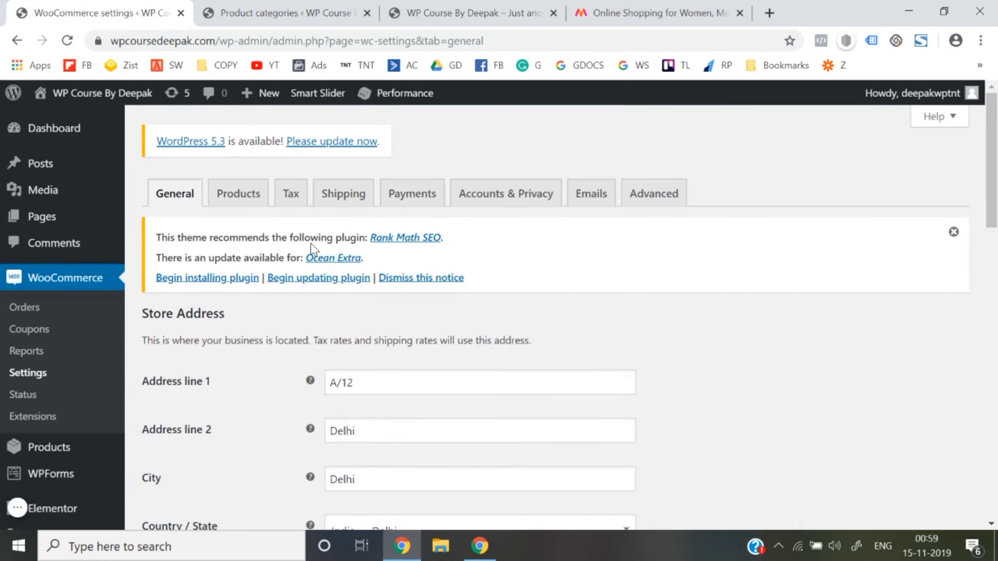
Step: Open the tax settings and review the options for prices entered with tax and the address used to calculate tax
left_click(292, 205)
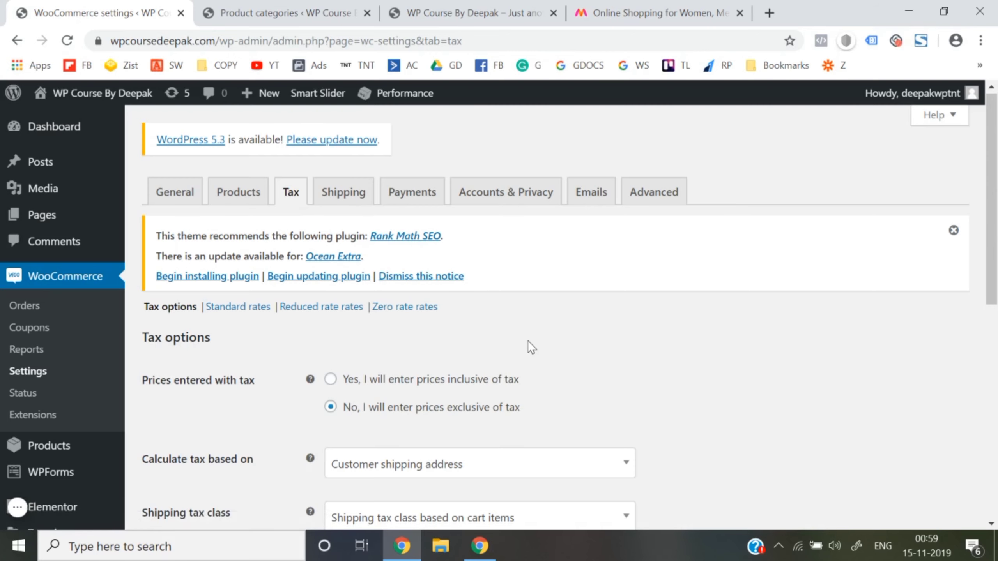
scroll(528, 347, "down", 3)
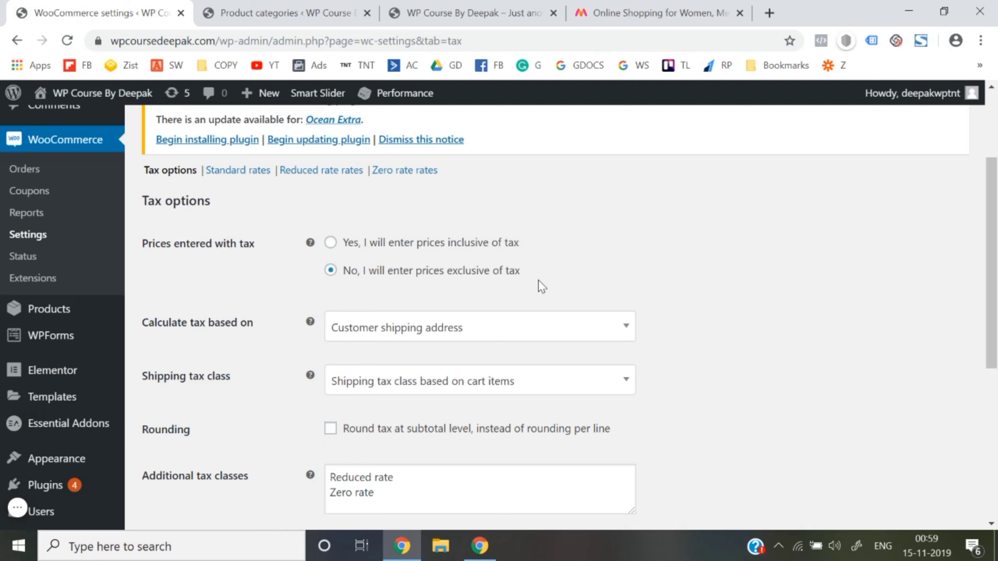
scroll(538, 279, "down", 1)
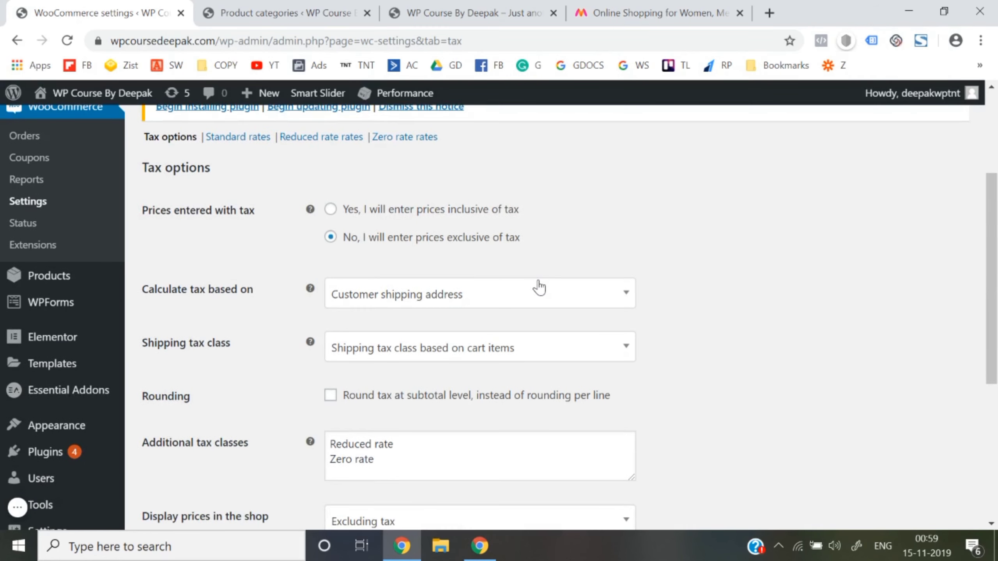
scroll(485, 312, "down", 1)
left_click(372, 247)
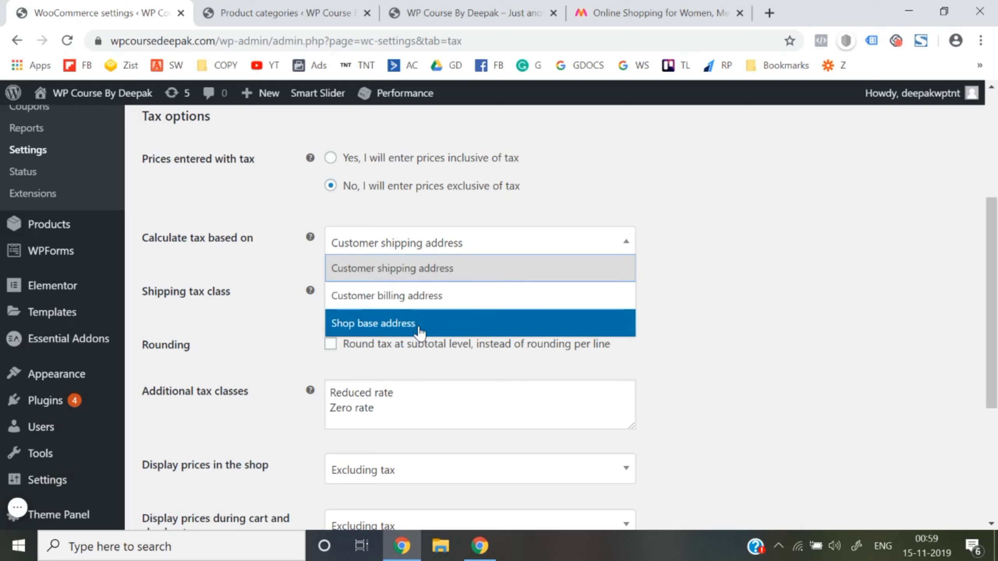
left_click(704, 356)
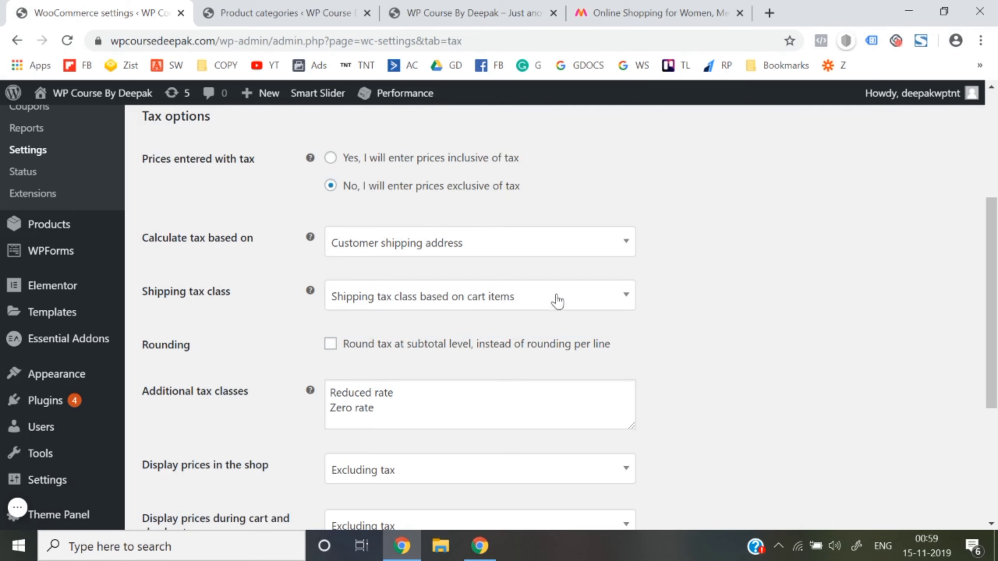
Step: Try the Standard, Reduced rate and Zero rate options in turn for the shipping tax class
scroll(550, 302, "down", 1)
left_click(504, 286)
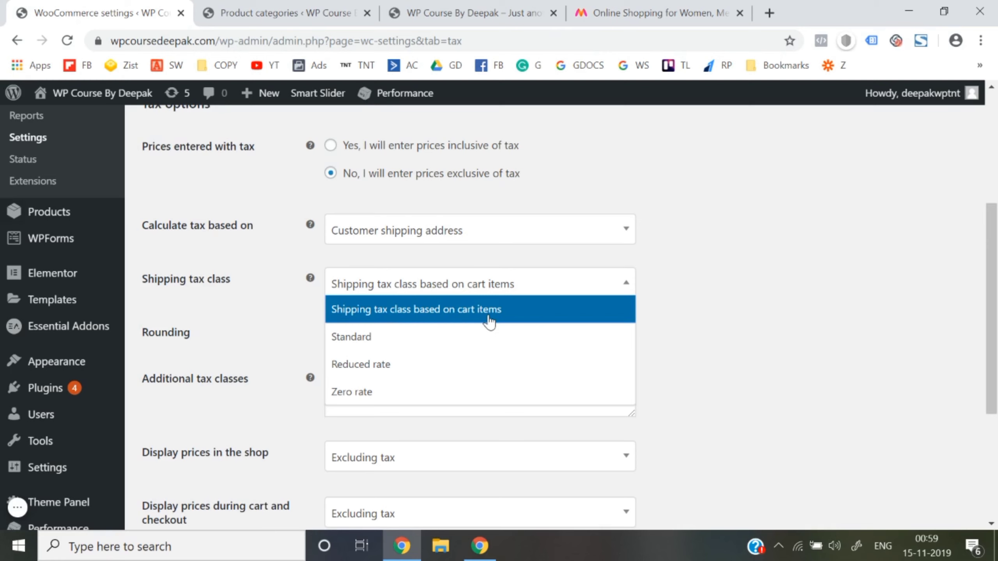
left_click(410, 344)
left_click(698, 336)
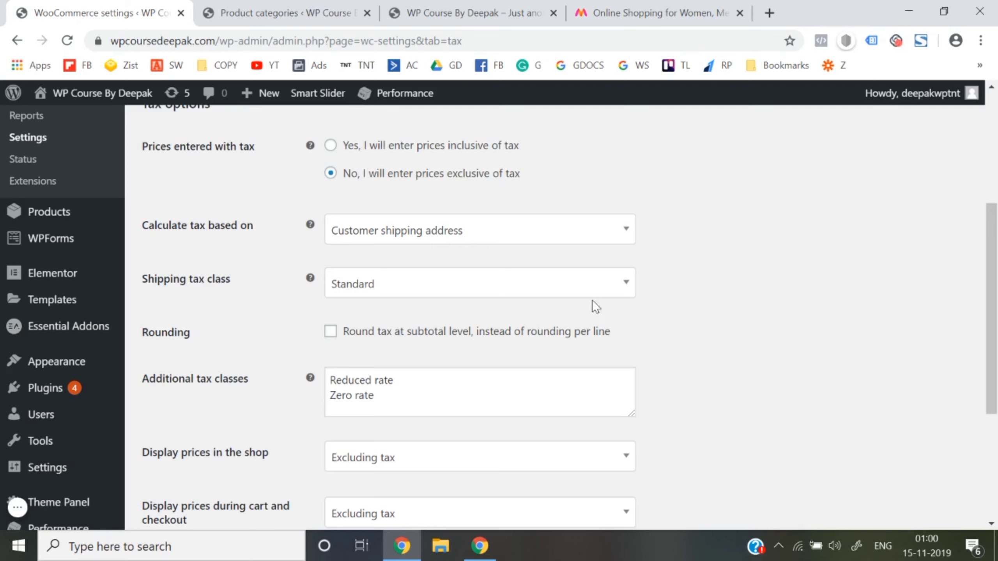
left_click(571, 293)
left_click(445, 367)
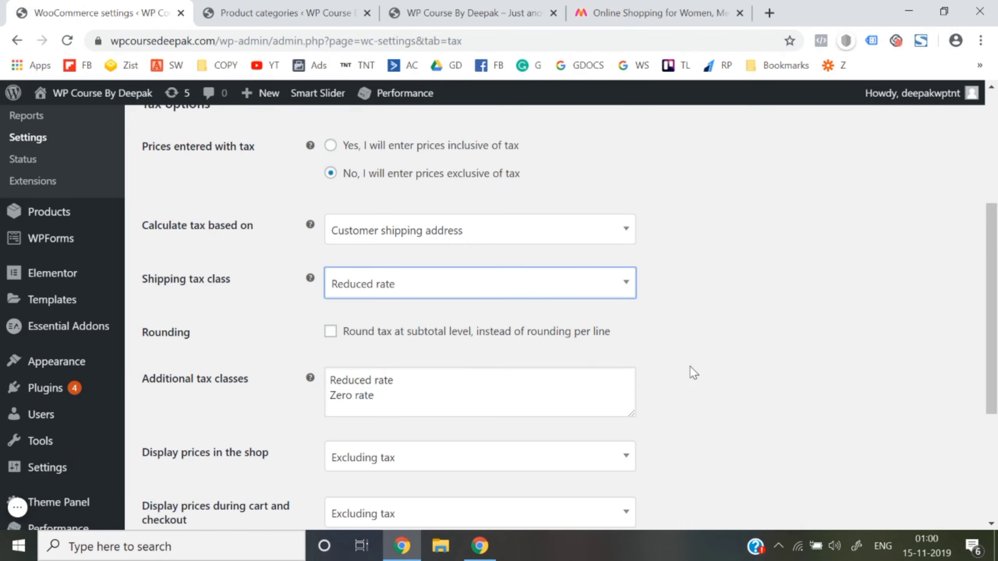
left_click(689, 367)
left_click(535, 293)
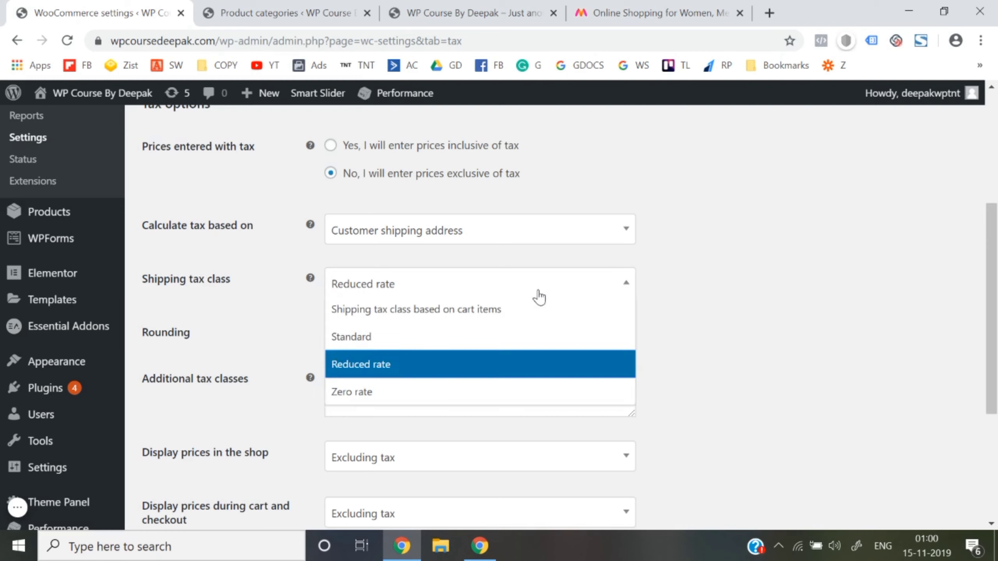
left_click(431, 395)
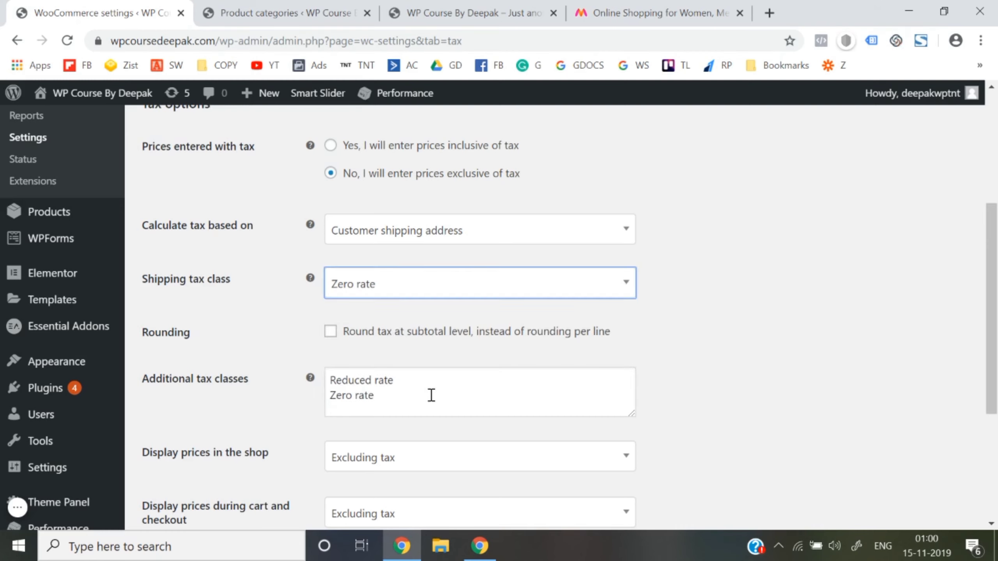
Step: Set the shipping tax class to Standard
left_click(469, 293)
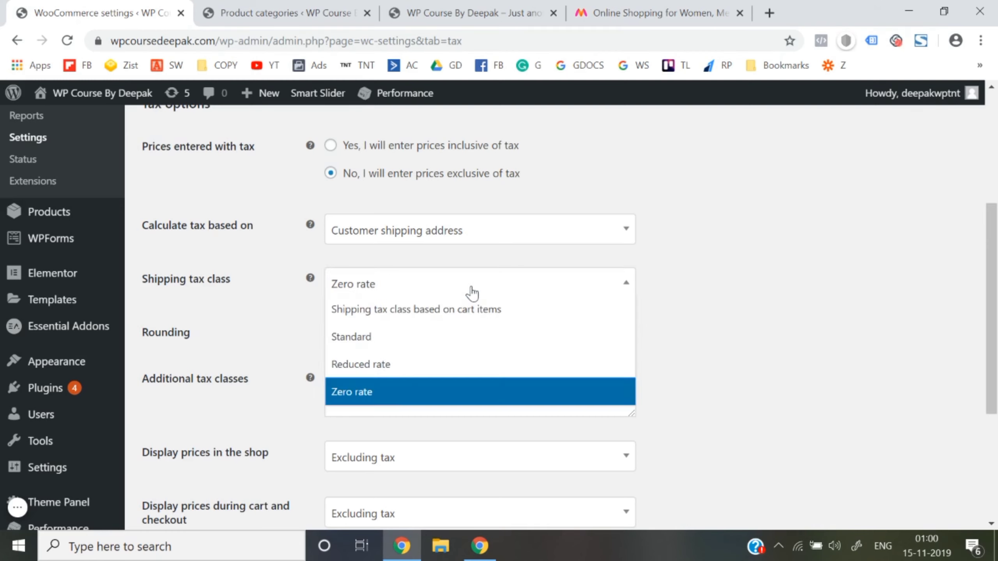
left_click(378, 338)
left_click(678, 357)
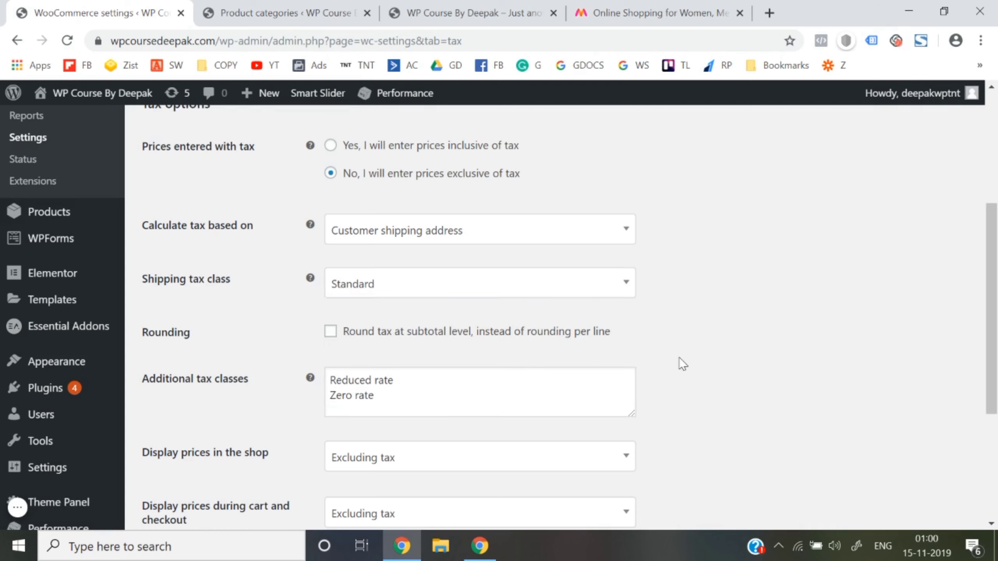
left_click(516, 287)
left_click(434, 340)
left_click(691, 340)
left_click(514, 283)
left_click(397, 337)
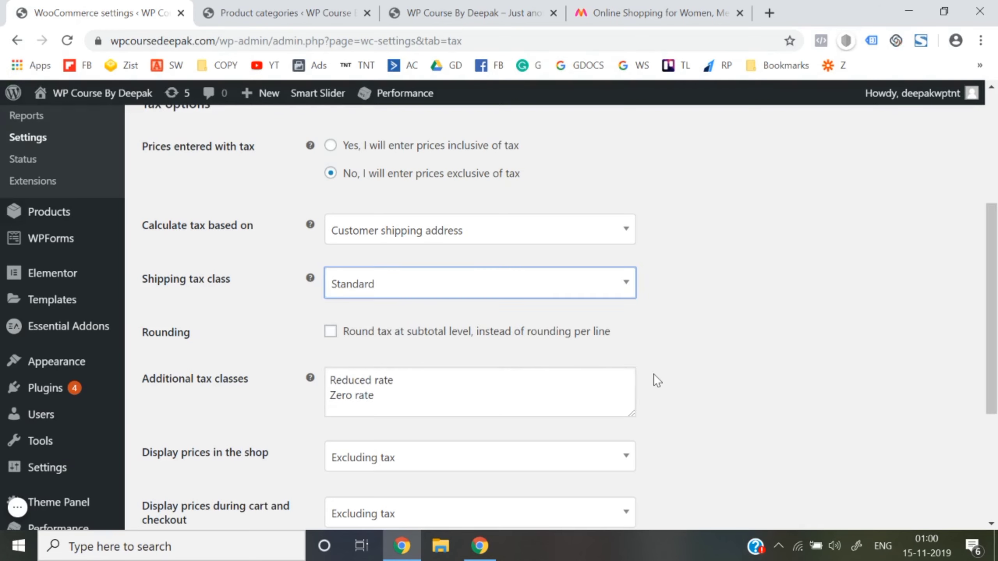
Step: Display shop prices excluding tax and cart and checkout prices including tax, and save the tax settings
scroll(653, 374, "down", 3)
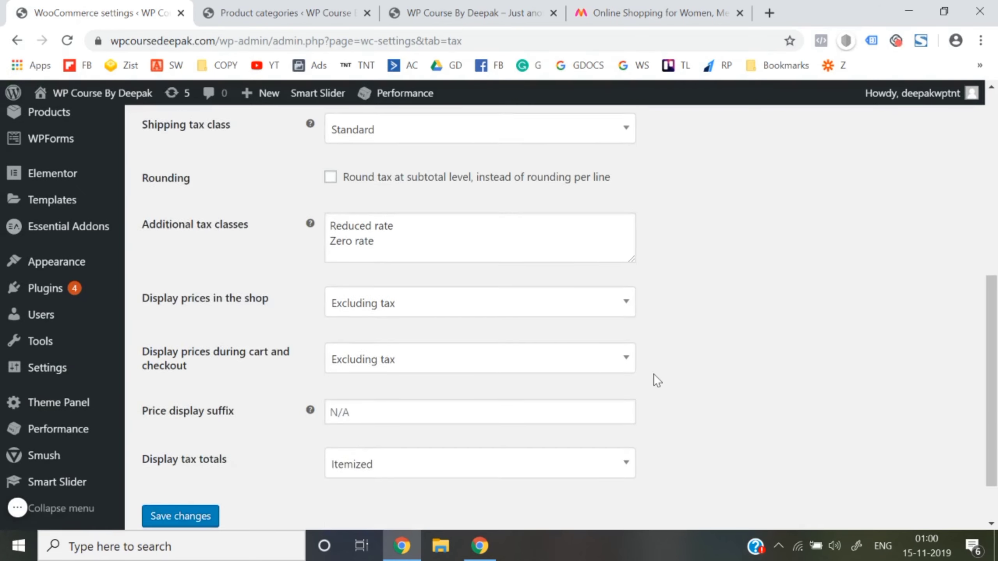
left_click(423, 303)
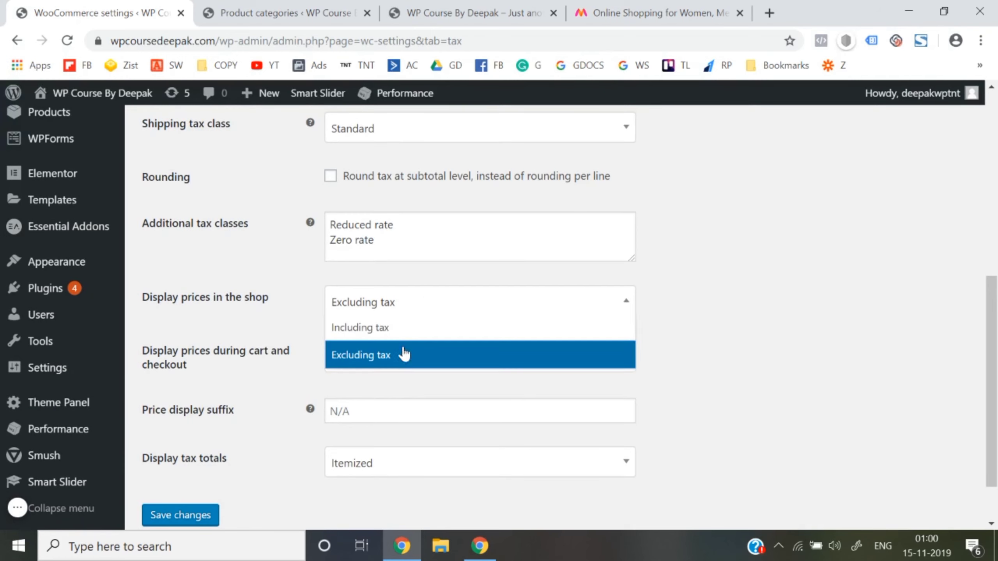
left_click(398, 361)
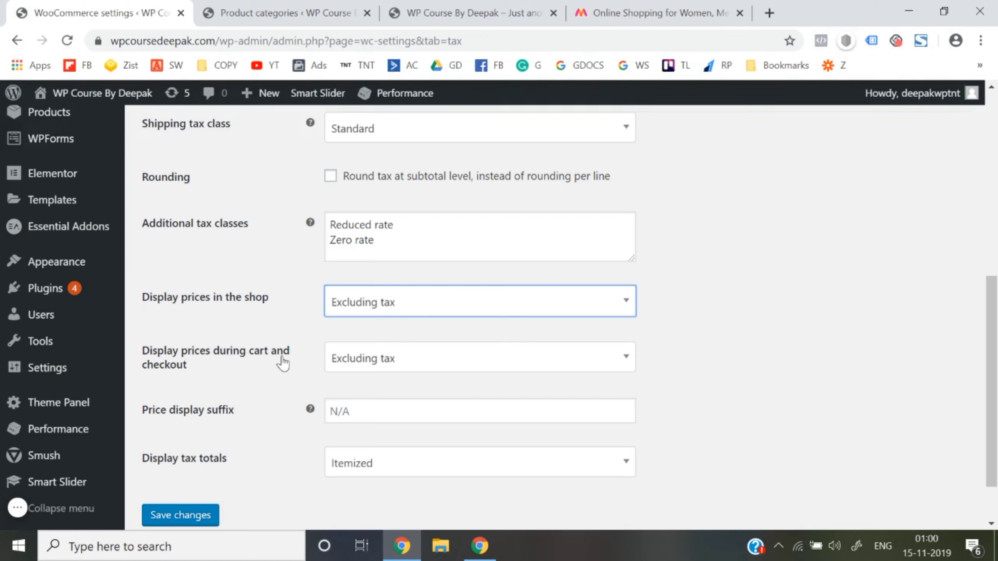
left_click(375, 363)
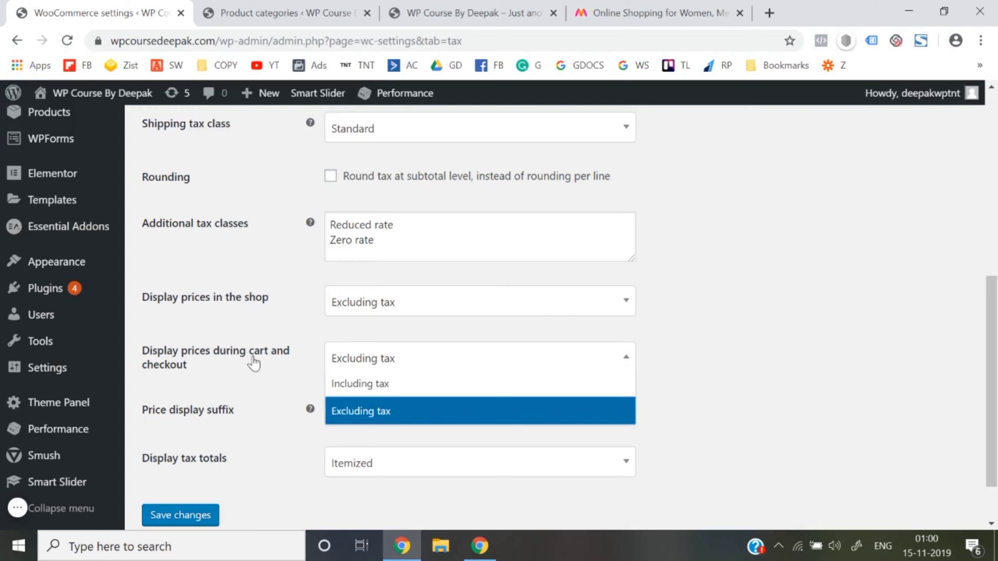
left_click(350, 391)
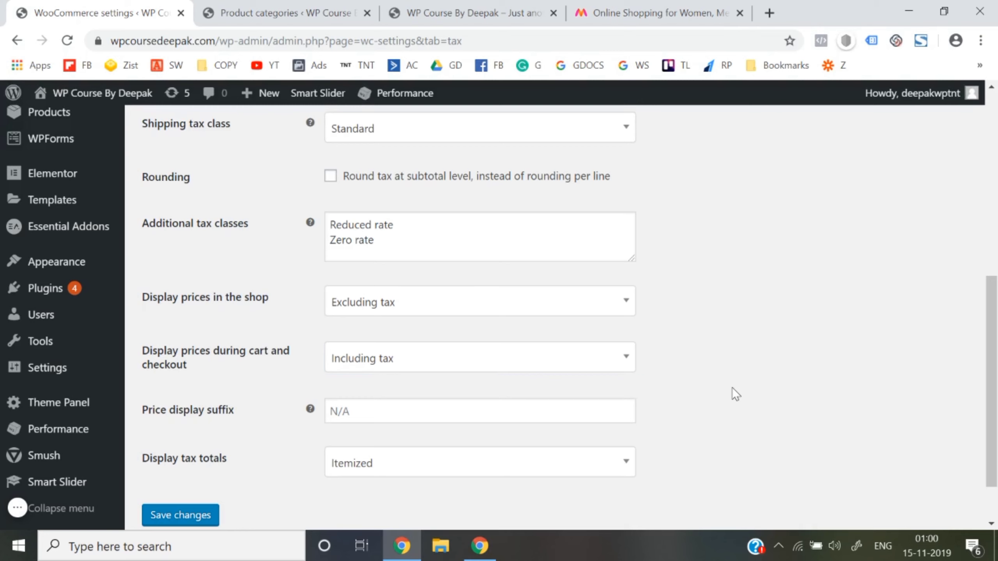
scroll(732, 389, "down", 2)
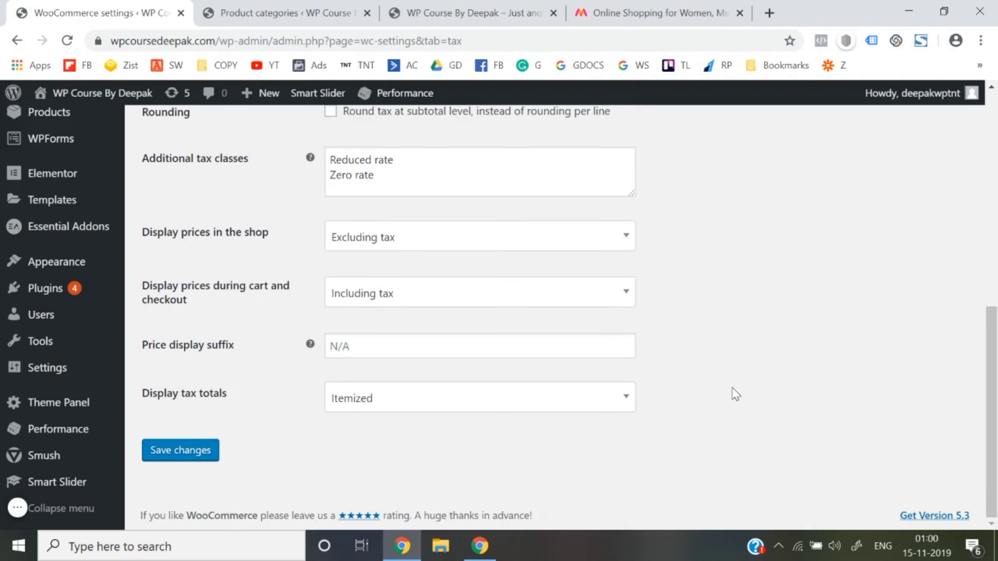
left_click(184, 451)
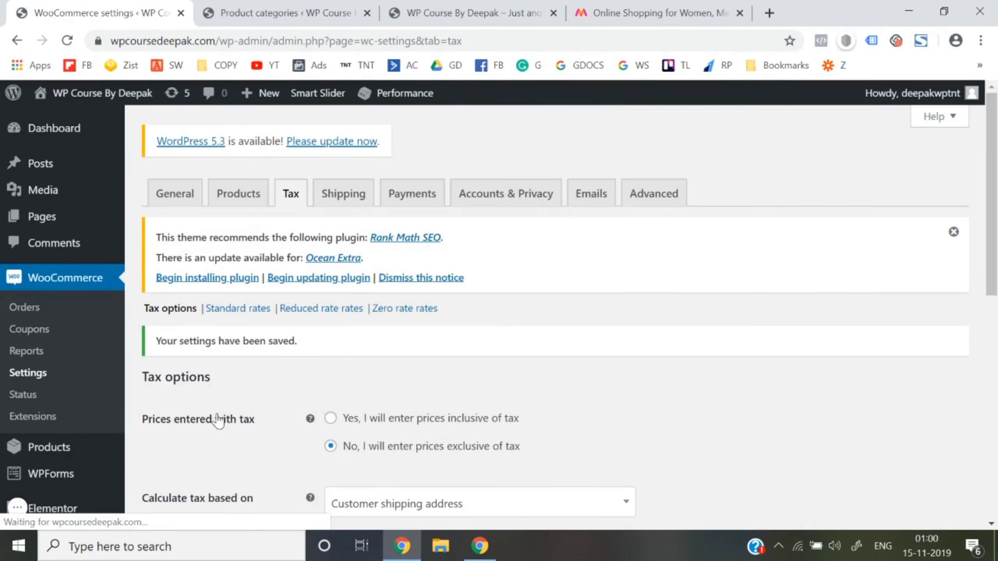
Step: Display tax totals as a single total and save the tax settings
scroll(240, 421, "down", 10)
left_click(363, 405)
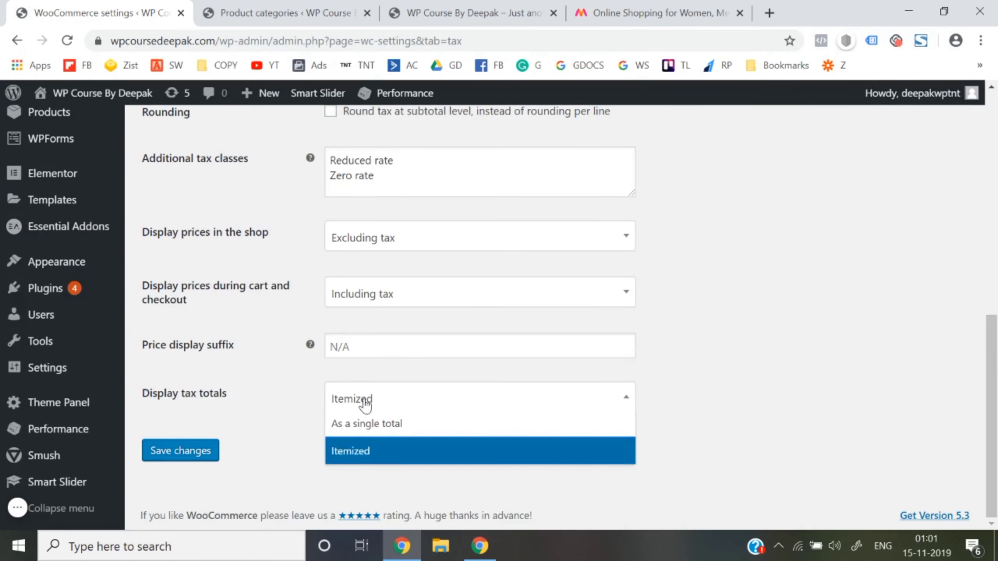
left_click(381, 432)
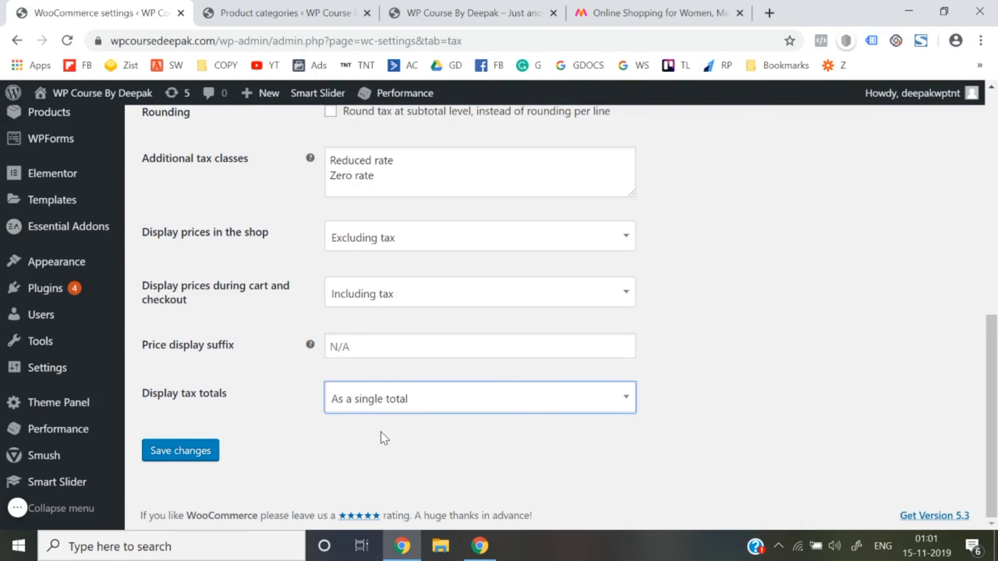
left_click(198, 448)
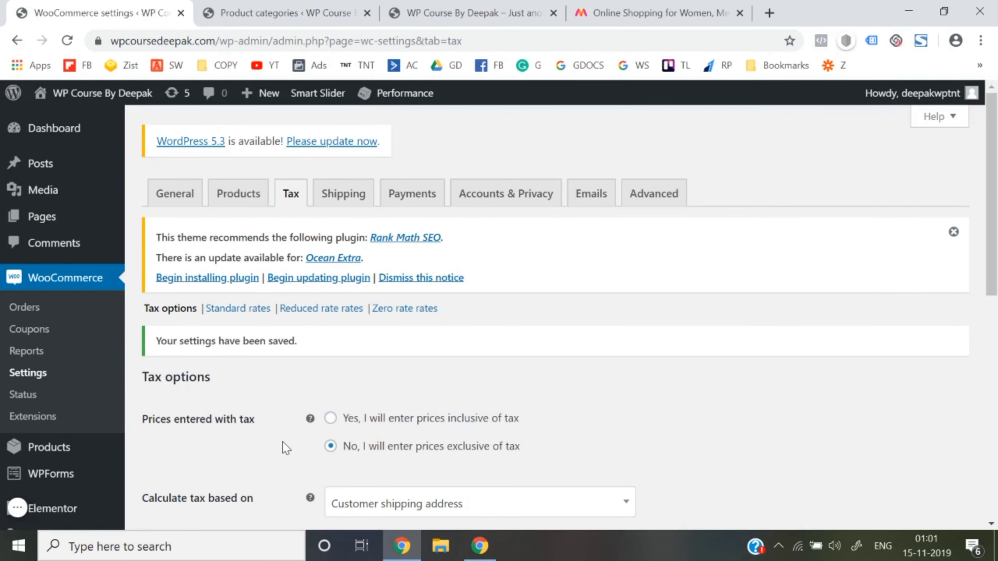
Step: Open the standard tax rates and clear the 18% rate from the tax row
left_click(241, 311)
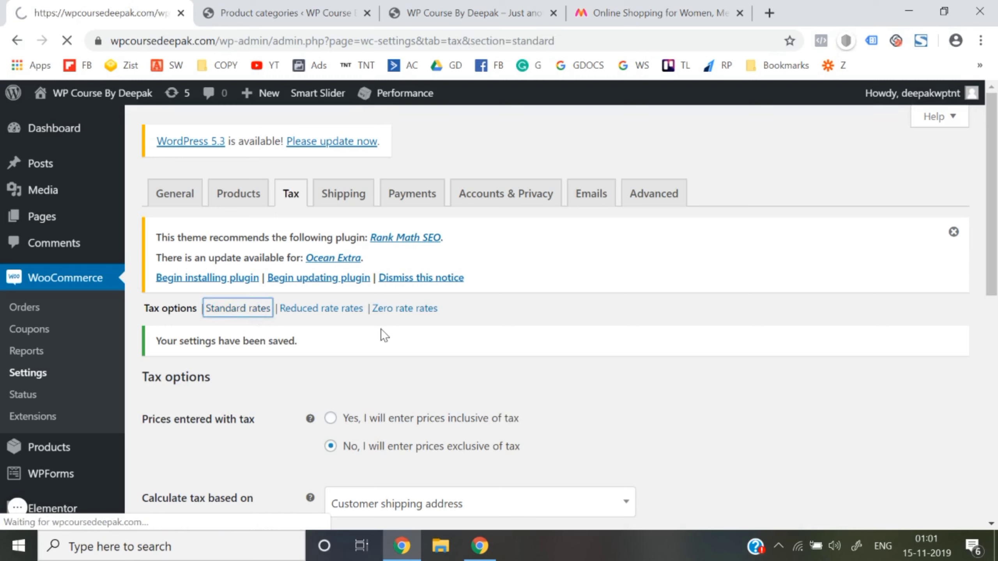
scroll(381, 330, "down", 3)
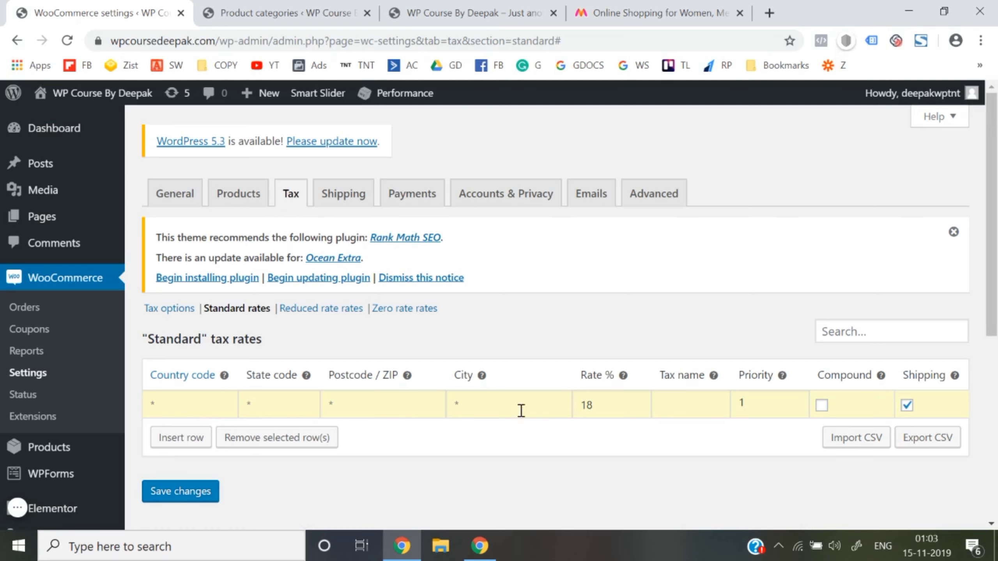
key("BackSpace")
key("BackSpace")
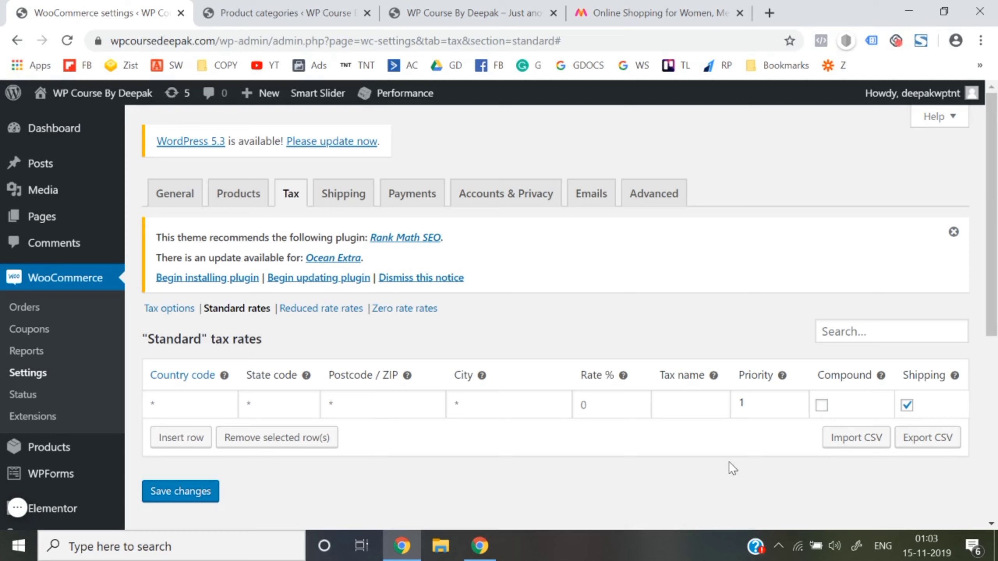
Step: Search Google in a new browser tab for "gst woocommerce tax rate csv file"
left_click(770, 13)
type("gst wo")
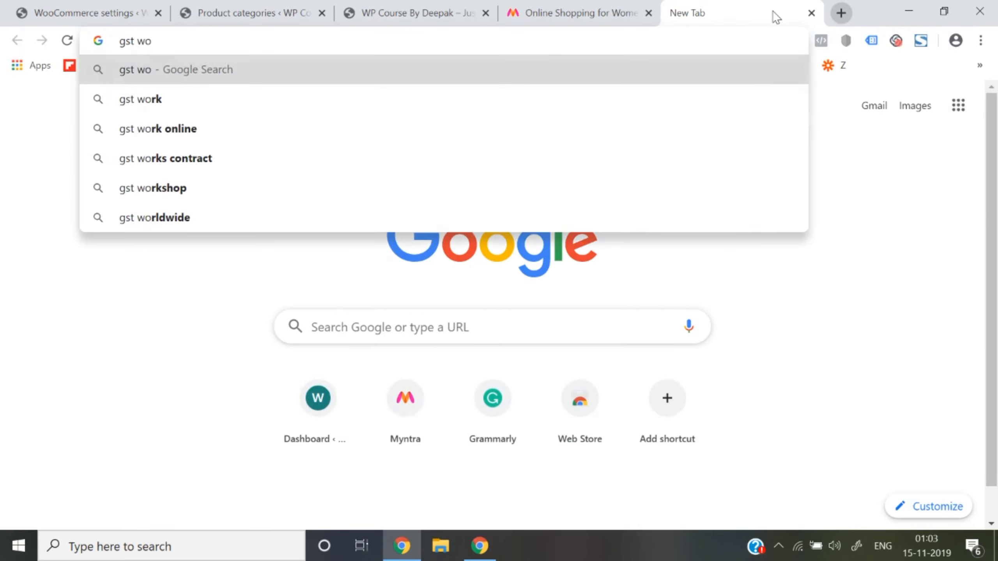
type("ocomm")
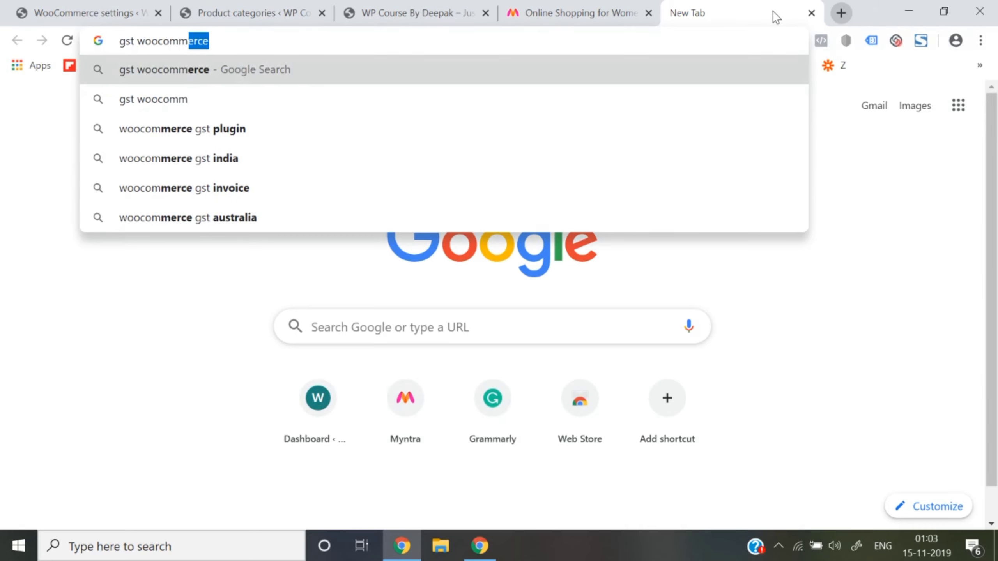
type("erce ")
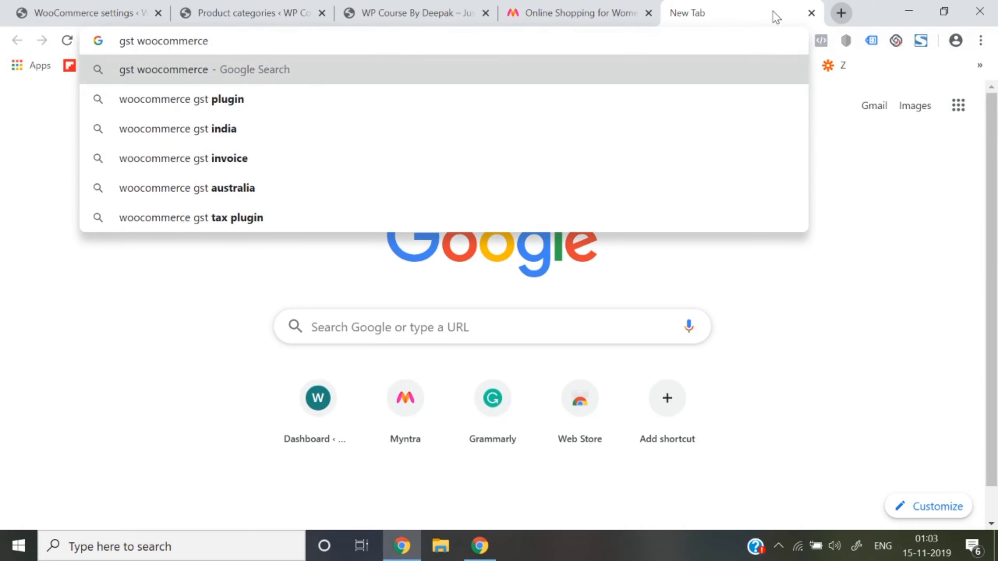
type("tax rate cs")
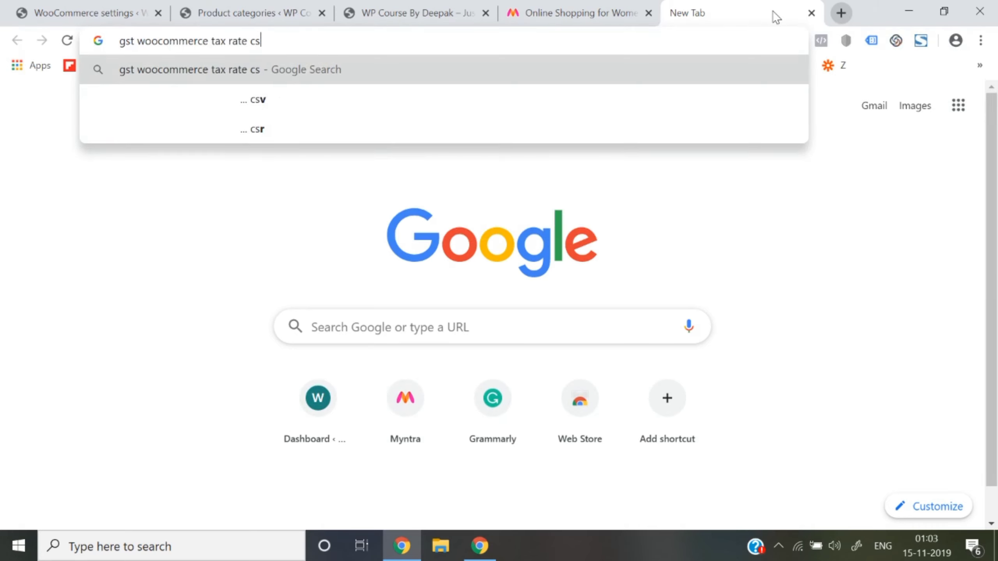
type("v file")
key("Return")
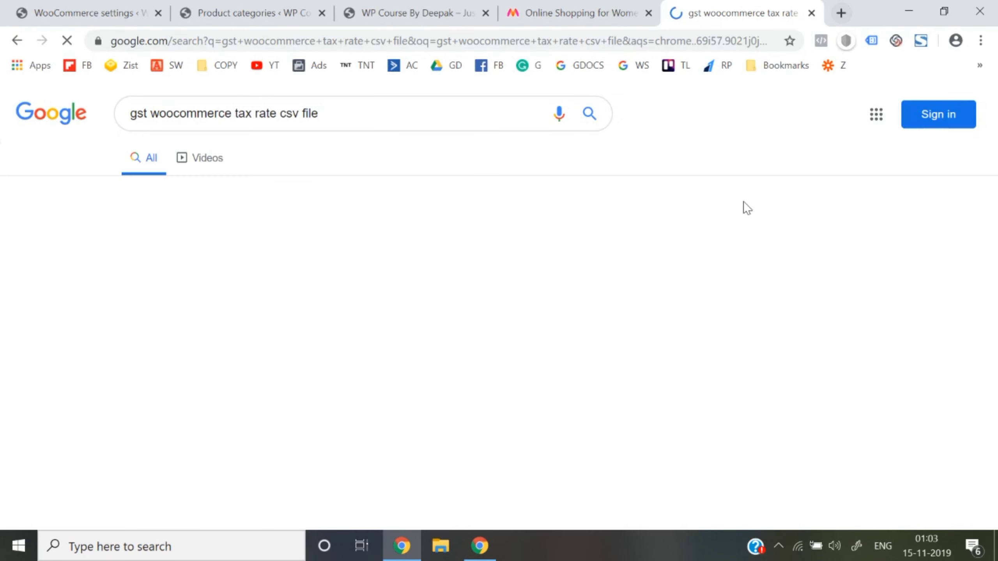
Step: Look through the search results and open the kraftpixel.com guide on setting up GST India for WooCommerce
scroll(548, 293, "down", 4)
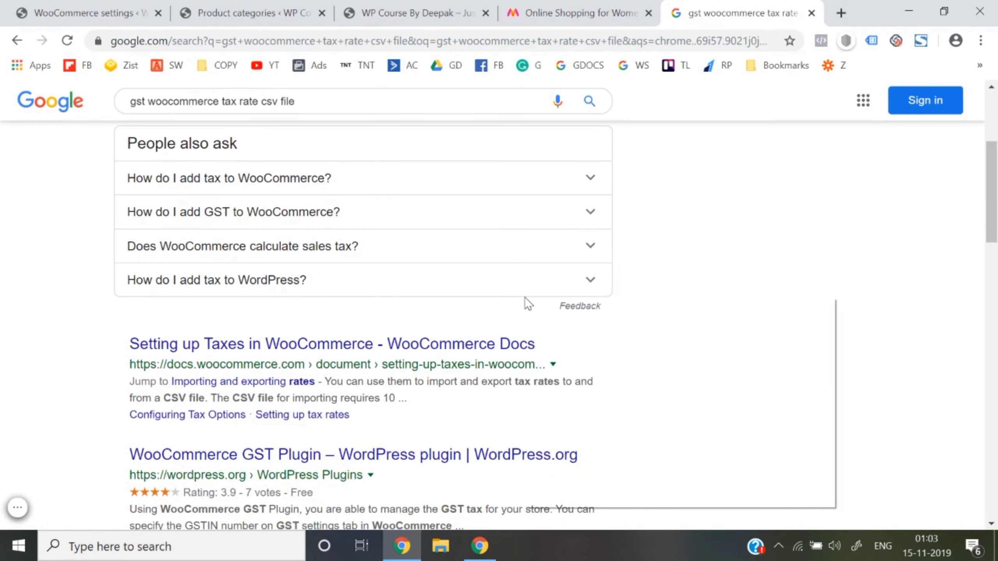
right_click(524, 296)
scroll(106, 299, "down", 3)
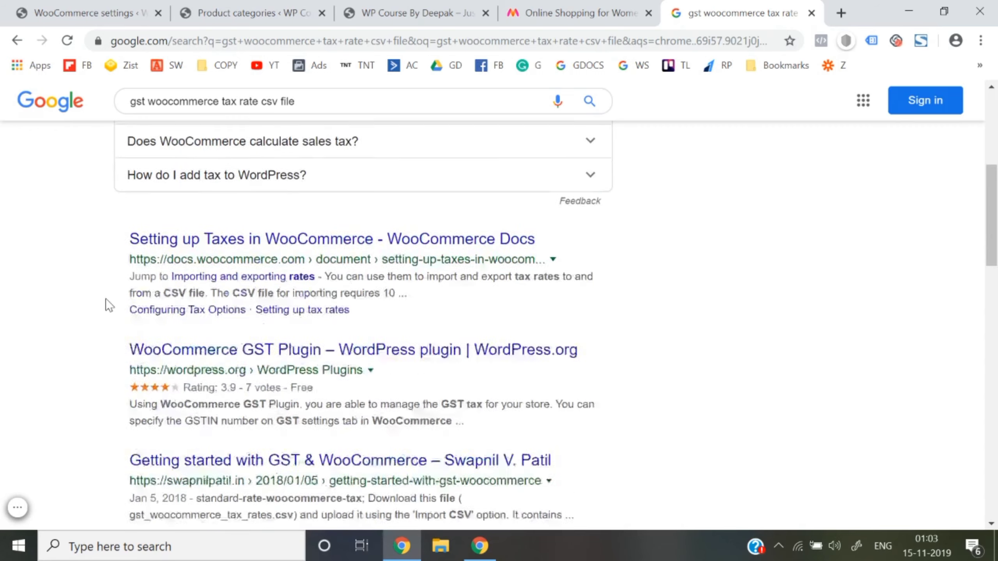
scroll(106, 298, "up", 4)
left_click(314, 225)
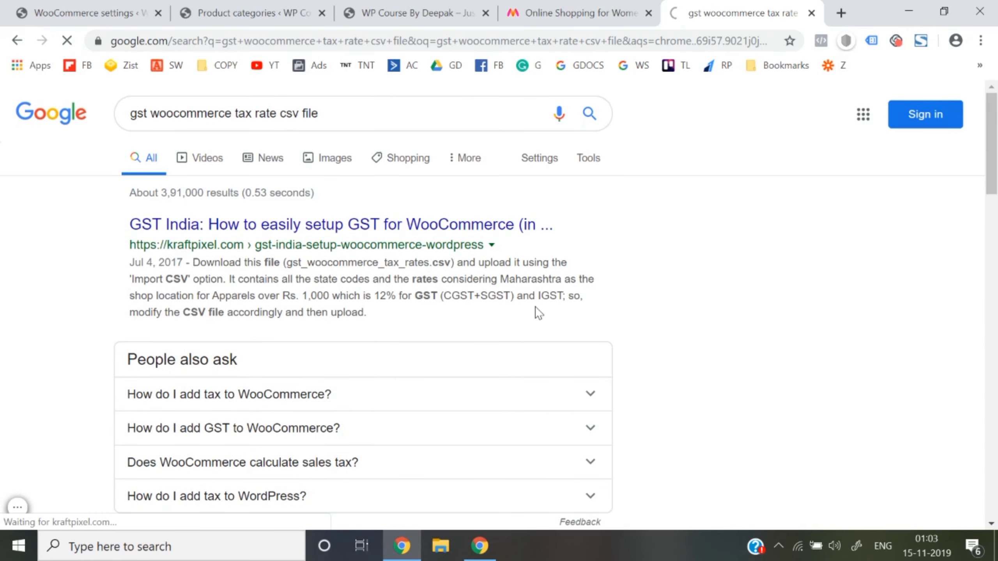
Step: Download the gst_woocommerce_tax_rates.csv file linked in step 4 of the guide, and close the guide
scroll(538, 313, "down", 10)
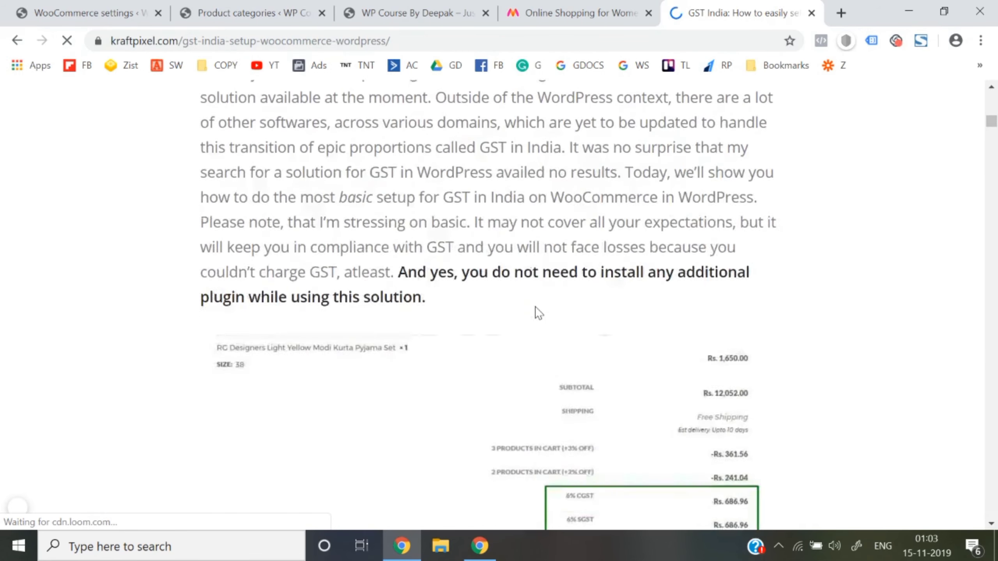
scroll(538, 313, "down", 20)
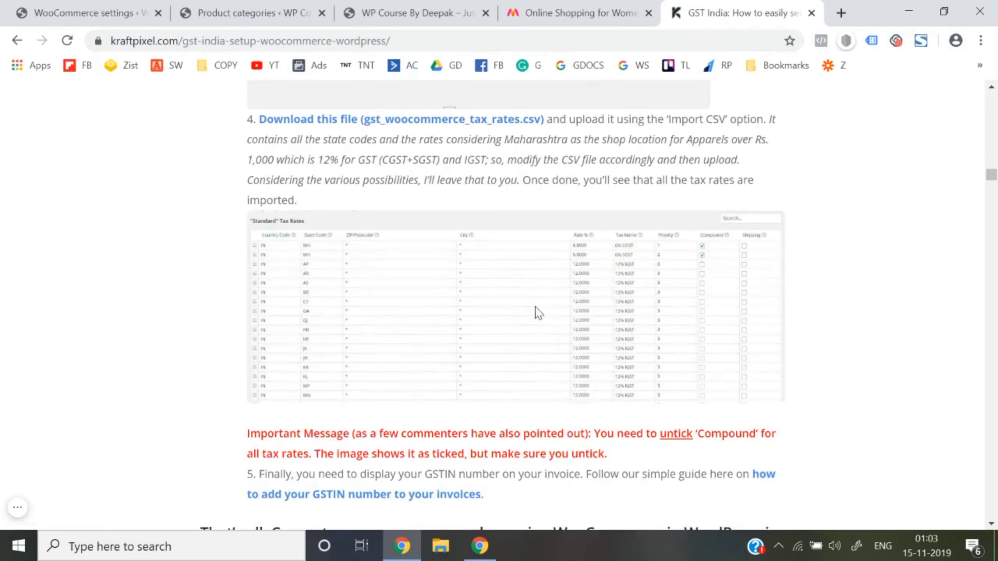
scroll(537, 313, "down", 1)
scroll(537, 313, "up", 2)
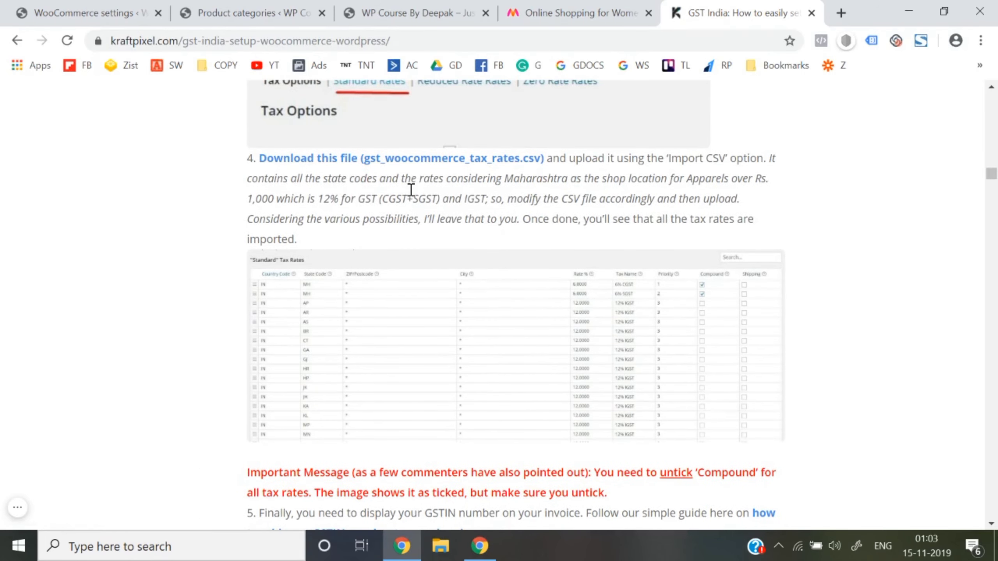
left_click(413, 159)
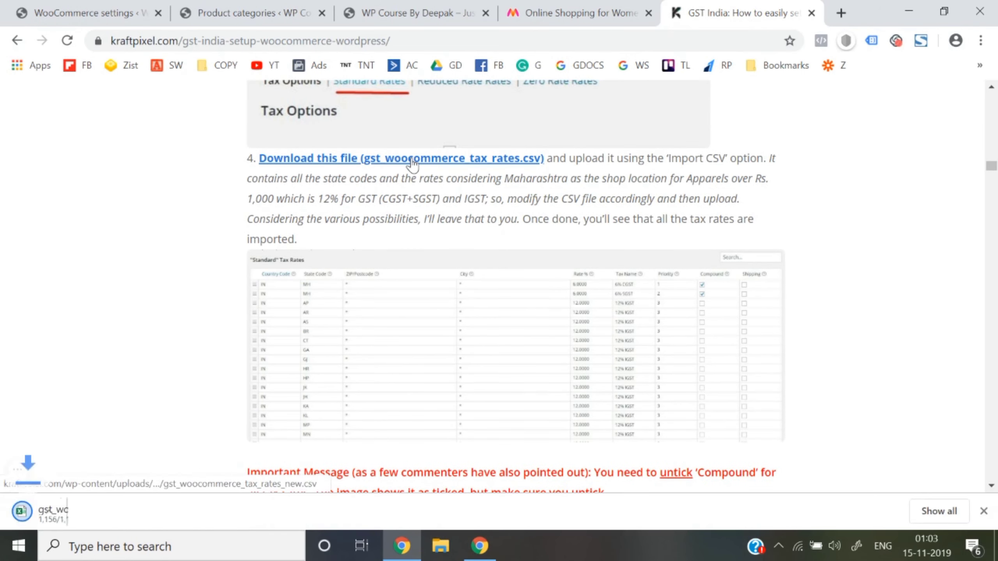
left_click(811, 12)
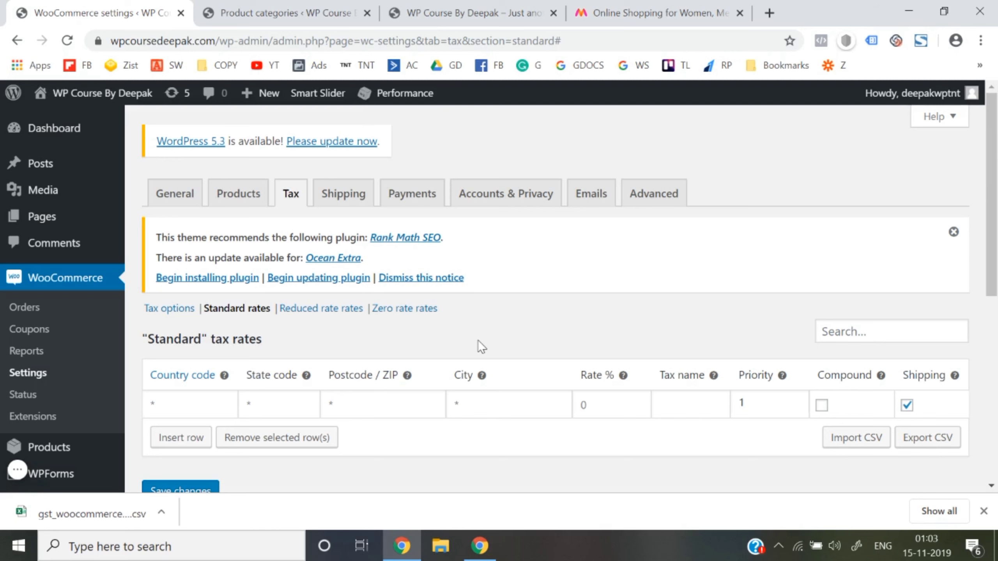
Step: Open the CSV import for the standard tax rates, leaving the unsaved row behind
scroll(148, 452, "down", 1)
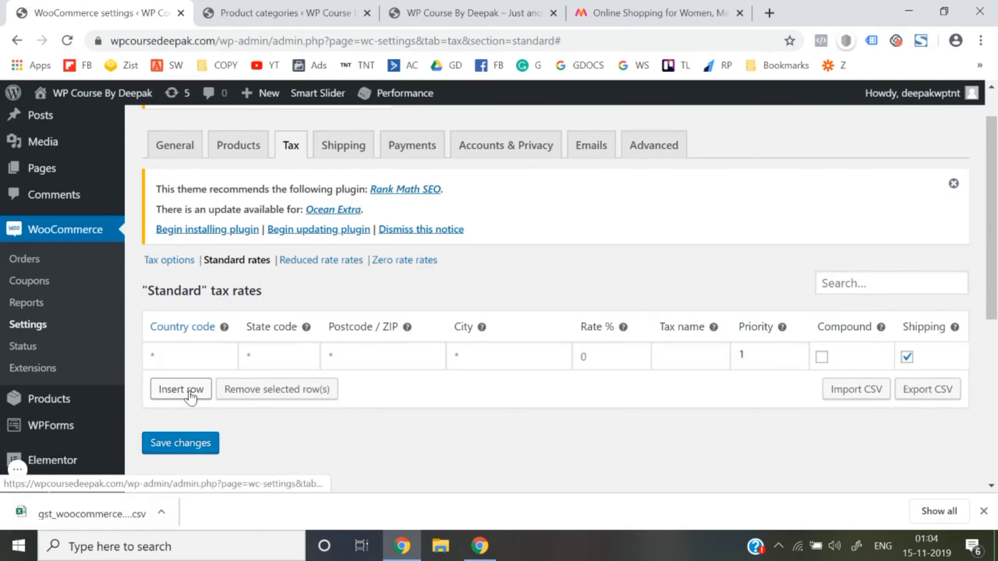
left_click(870, 393)
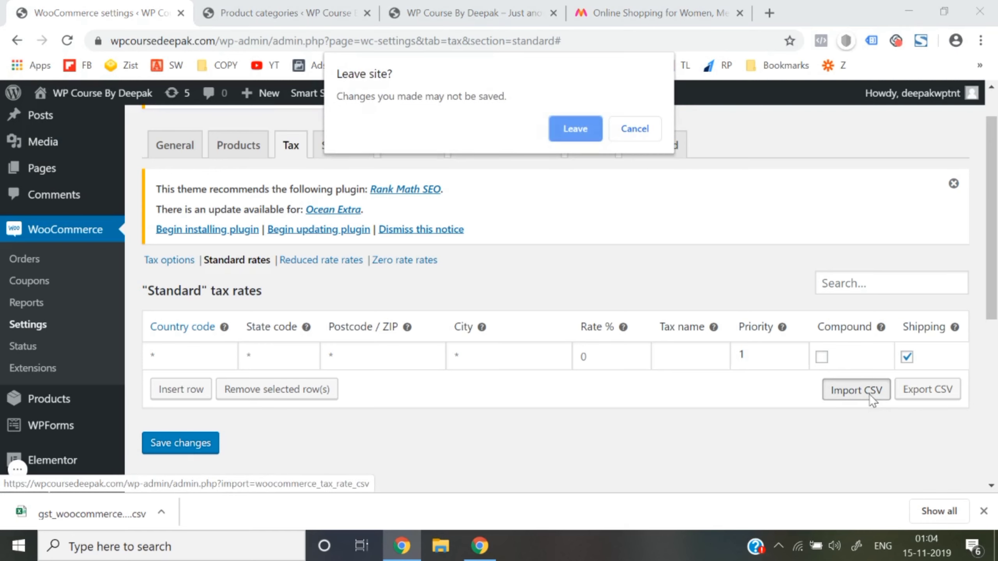
left_click(575, 129)
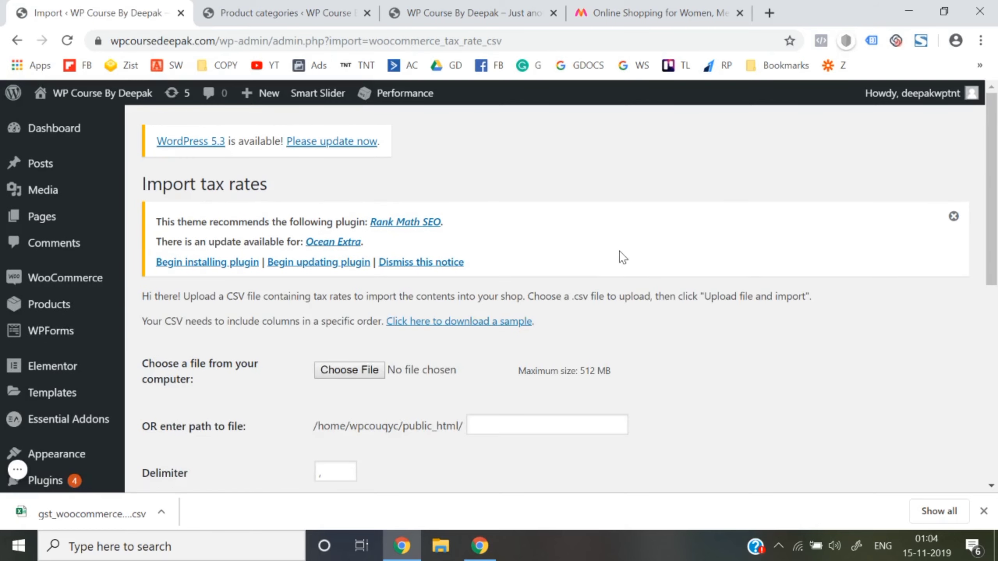
Step: Upload and import gst_woocommerce_tax_rates_new.csv from the Downloads folder, and follow the link to view the tax rates
scroll(619, 251, "down", 3)
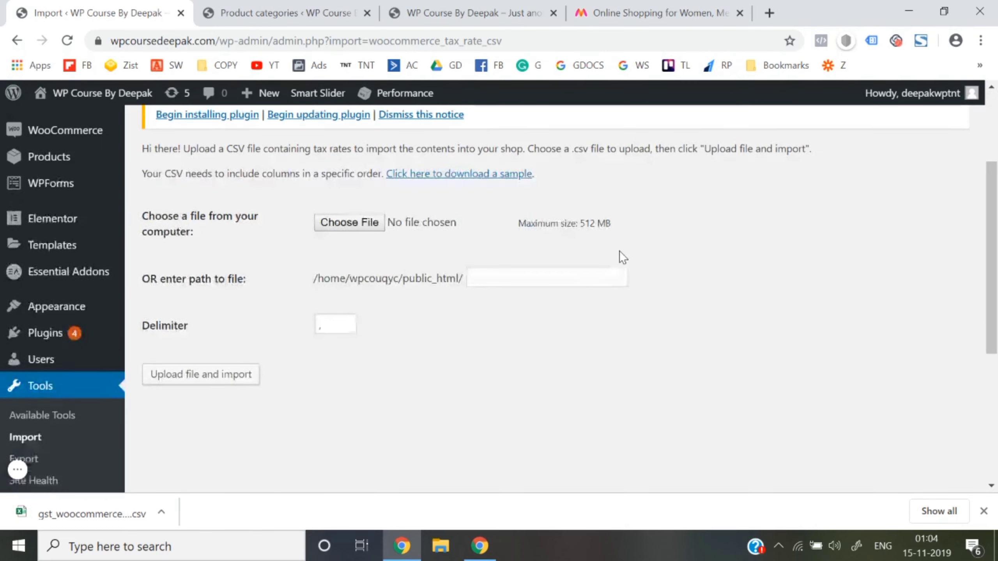
left_click(366, 218)
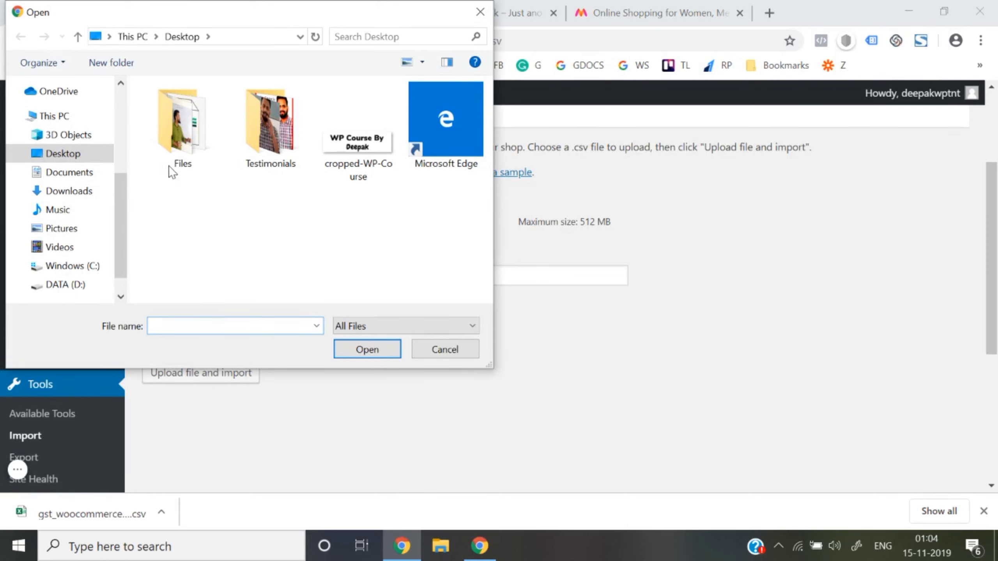
scroll(68, 125, "up", 3)
left_click(68, 135)
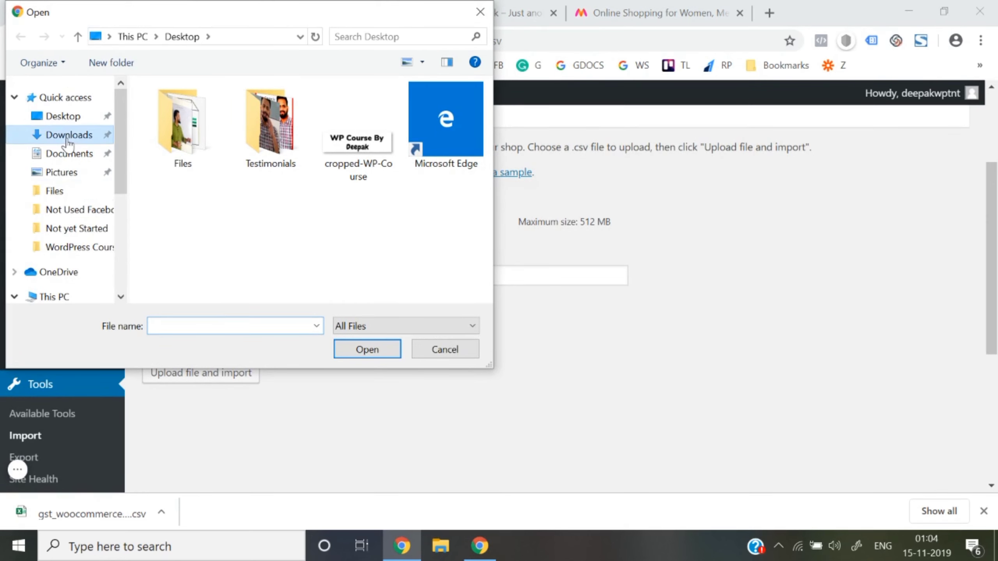
double_click(191, 189)
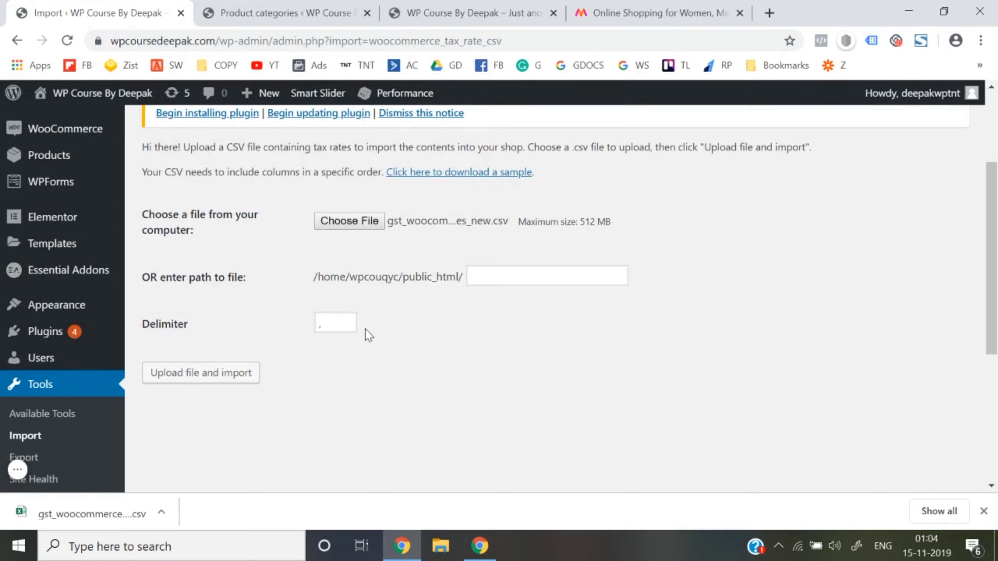
left_click(212, 379)
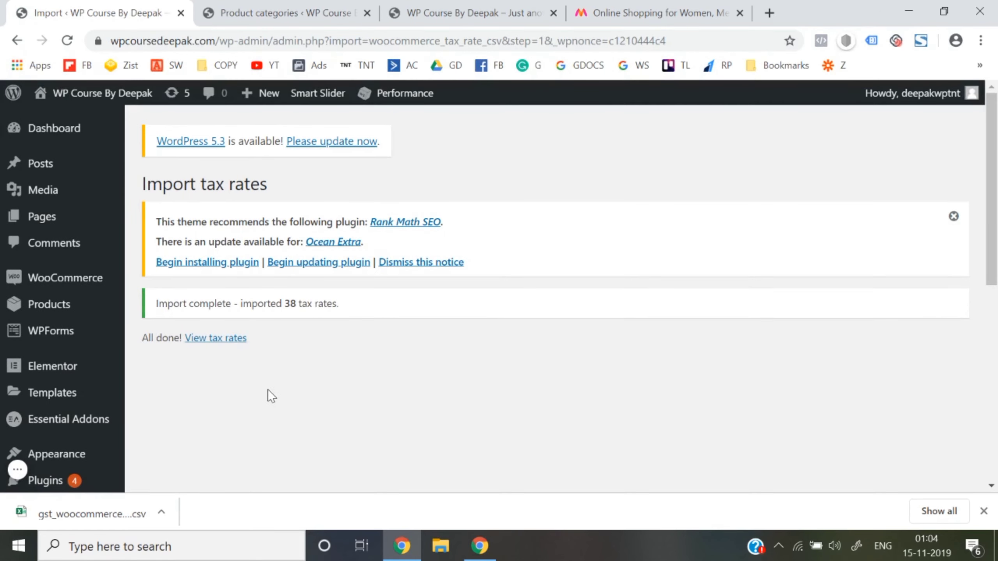
left_click(210, 350)
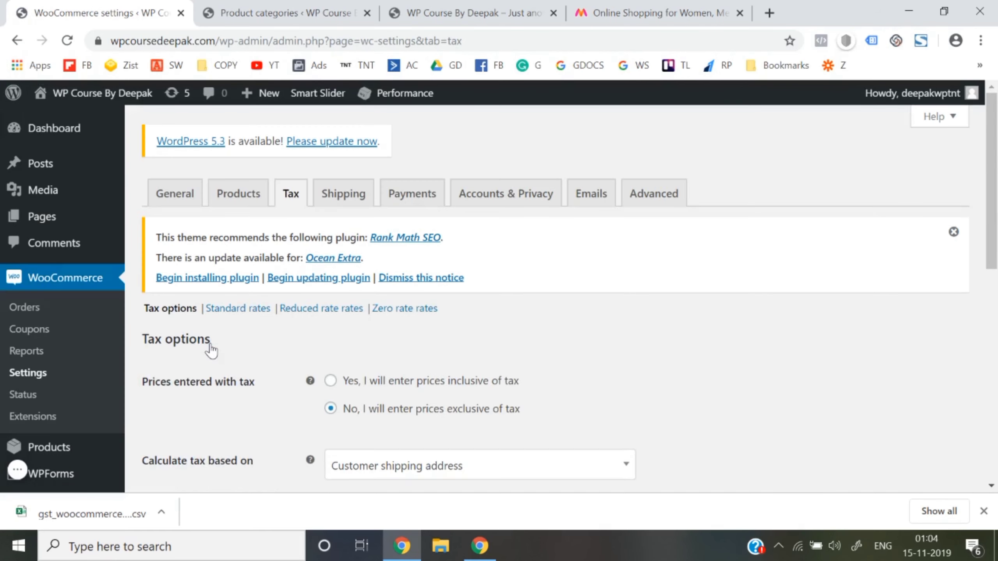
Step: Look over the tax options and open the list of standard tax rates
scroll(211, 349, "down", 5)
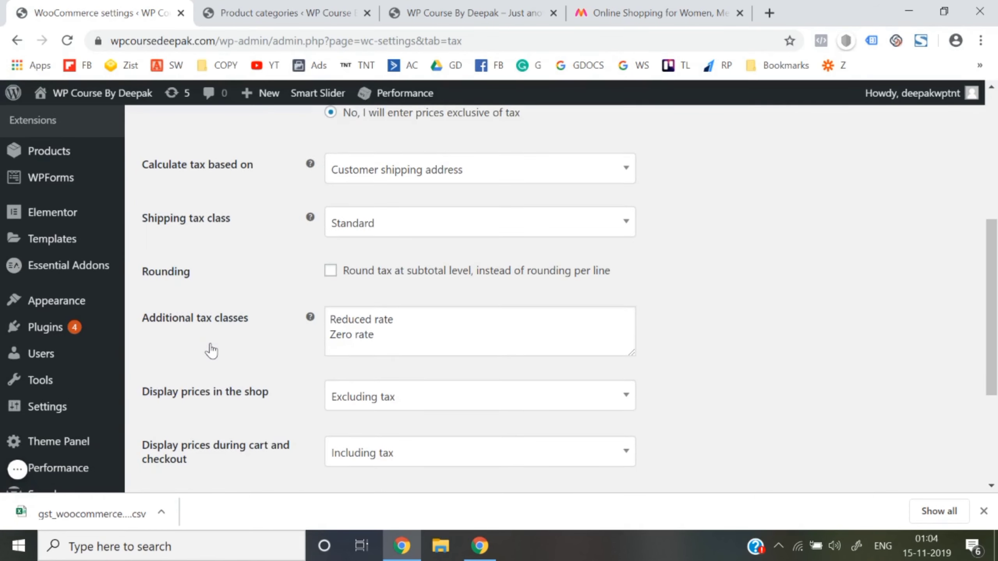
scroll(211, 349, "down", 3)
scroll(211, 350, "up", 8)
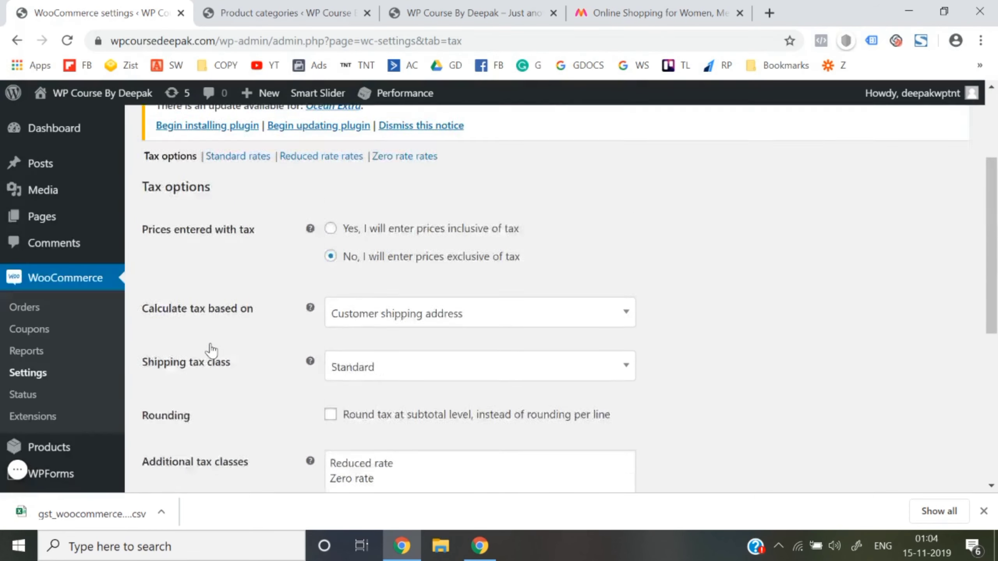
left_click(237, 310)
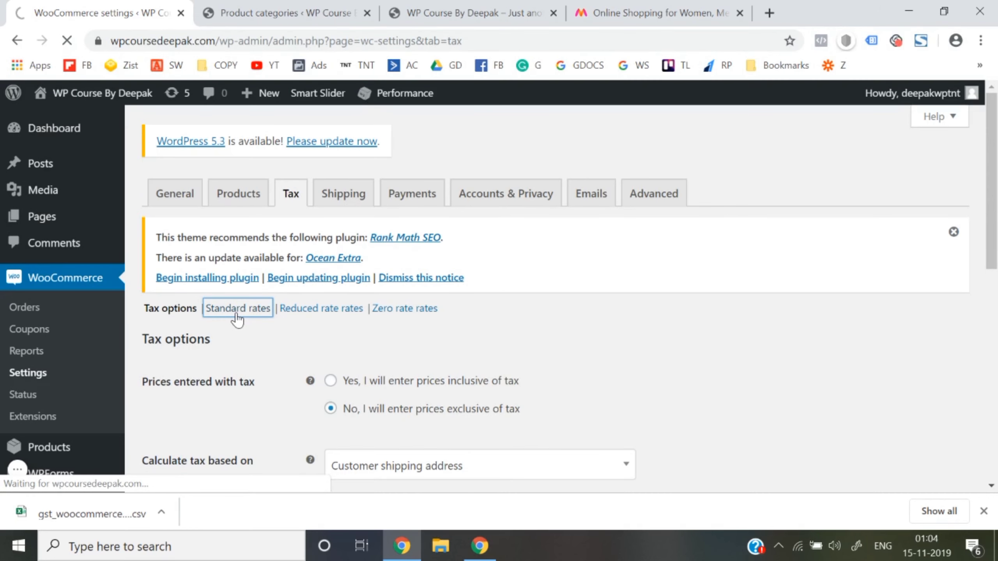
Step: Turn off Compound for the 6% CGST and 6% SGST rates of MH, and save the standard tax rates
scroll(237, 320, "down", 2)
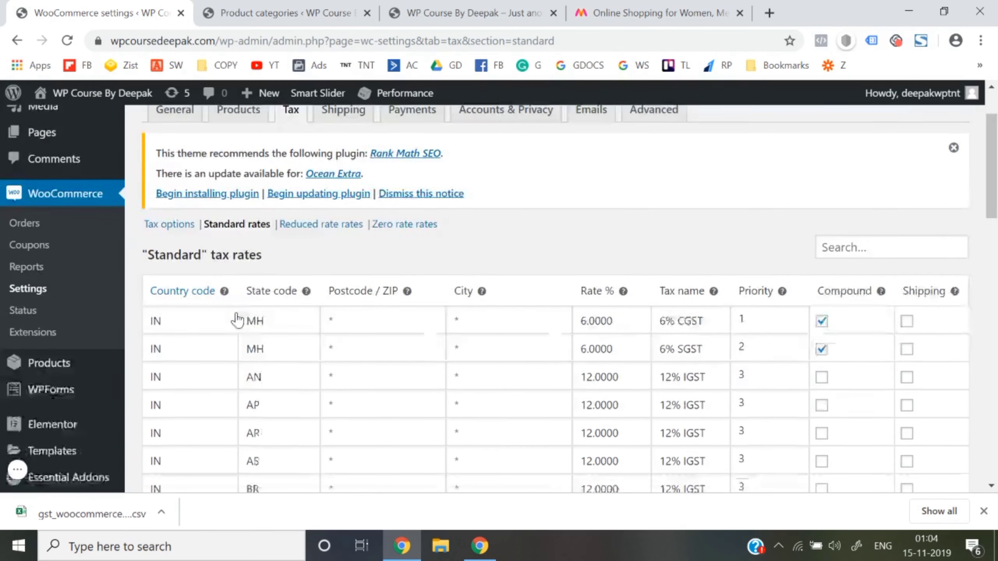
scroll(237, 319, "down", 1)
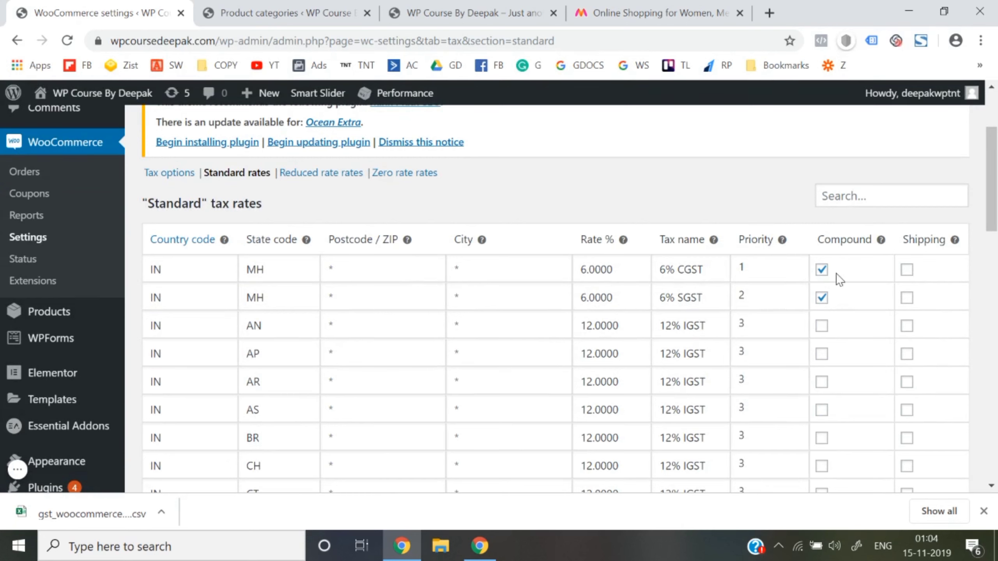
left_click(821, 269)
left_click(822, 298)
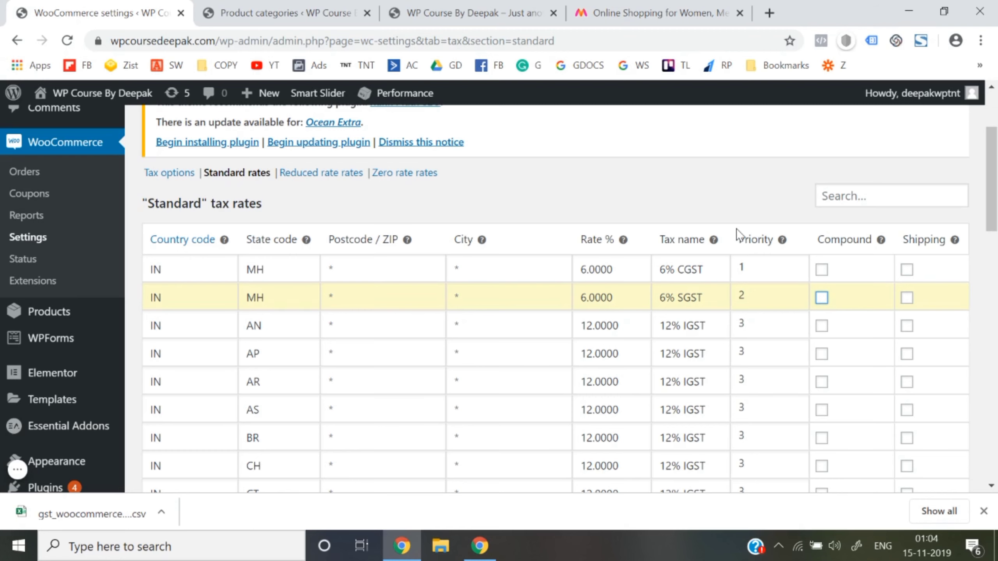
scroll(691, 319, "down", 15)
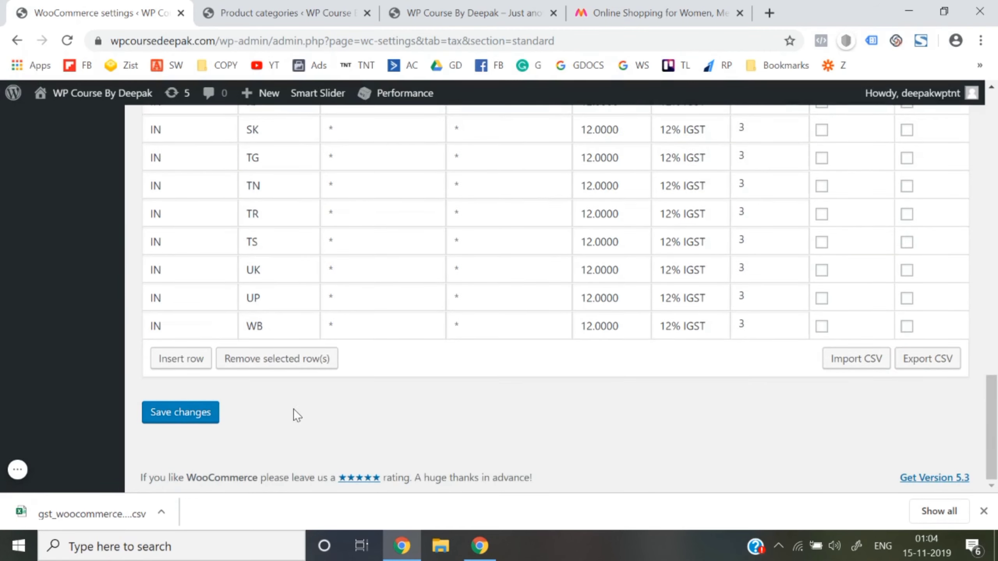
left_click(183, 411)
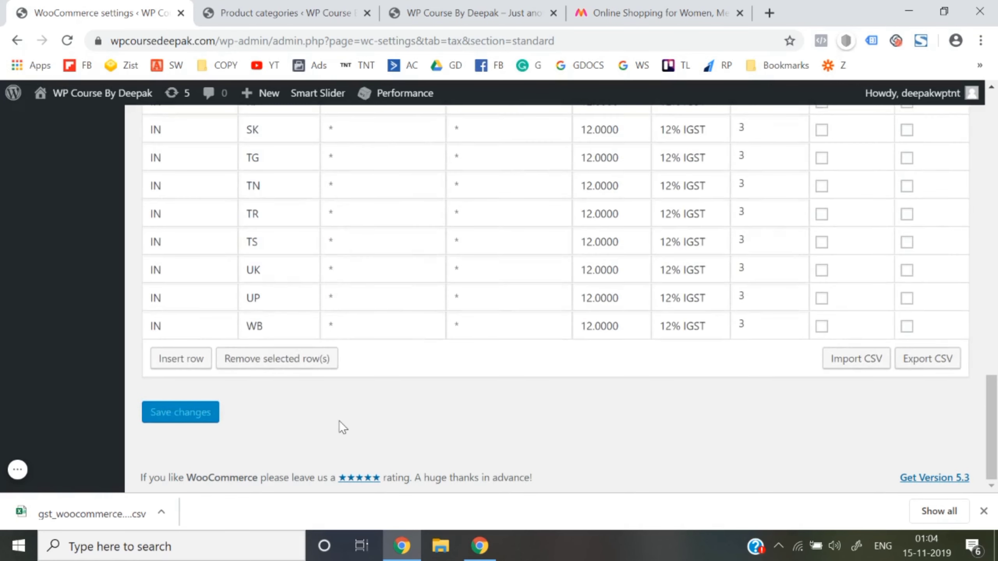
Step: Look through the standard tax rates, examining the state codes, rate percentages, tax names and priorities
scroll(342, 427, "up", 15)
scroll(341, 421, "up", 10)
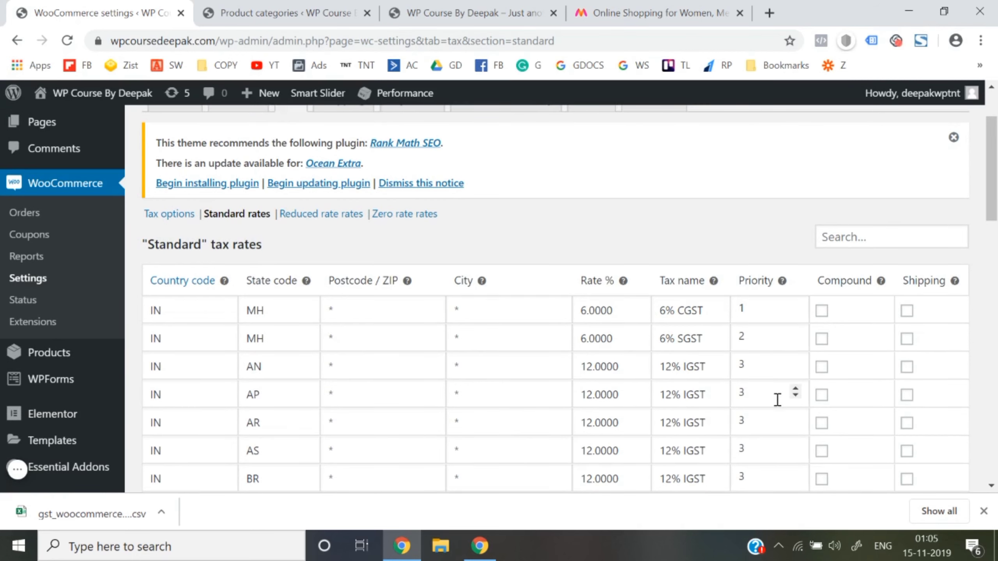
scroll(778, 400, "down", 1)
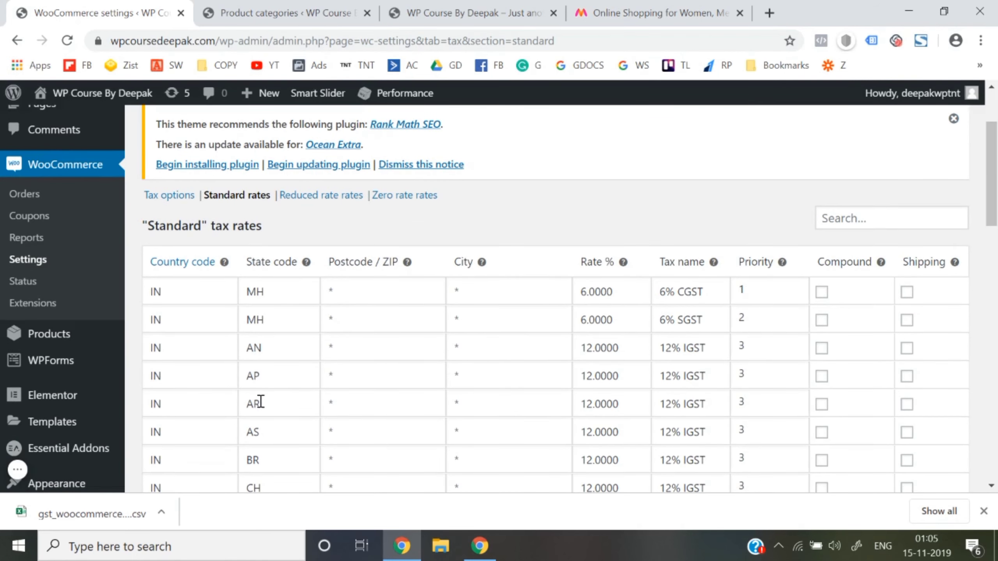
scroll(259, 402, "down", 3)
scroll(657, 401, "down", 2)
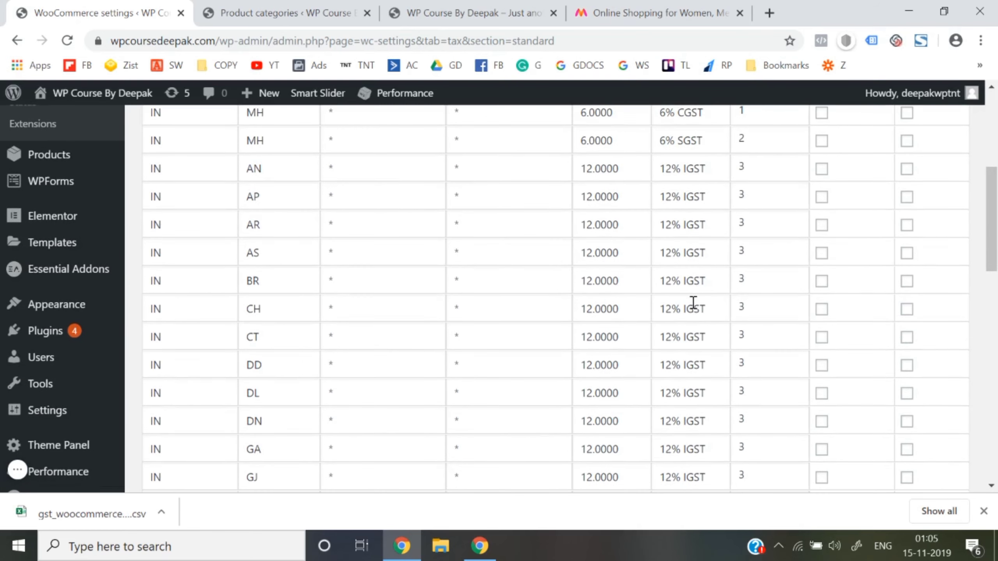
scroll(680, 405, "up", 4)
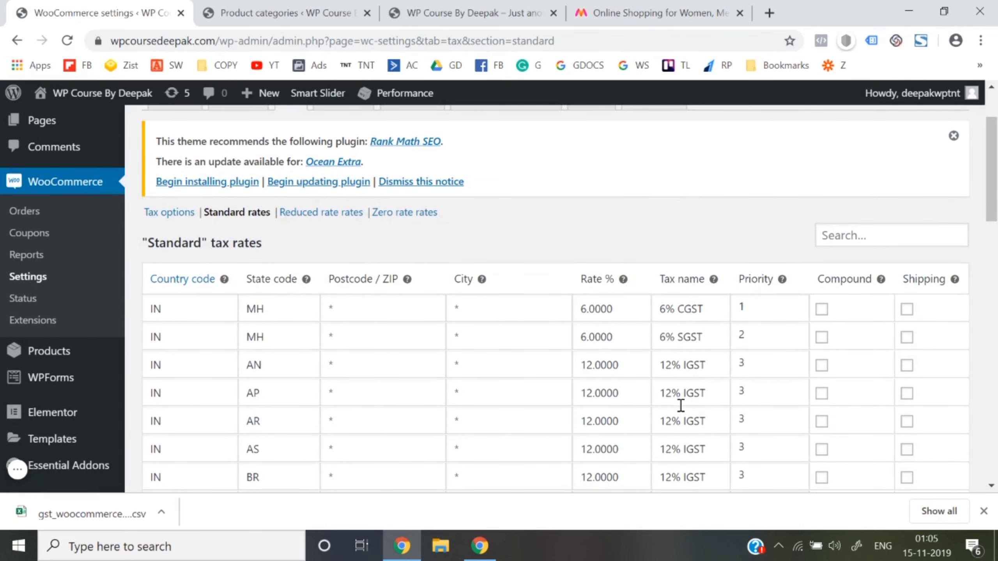
scroll(681, 405, "down", 6)
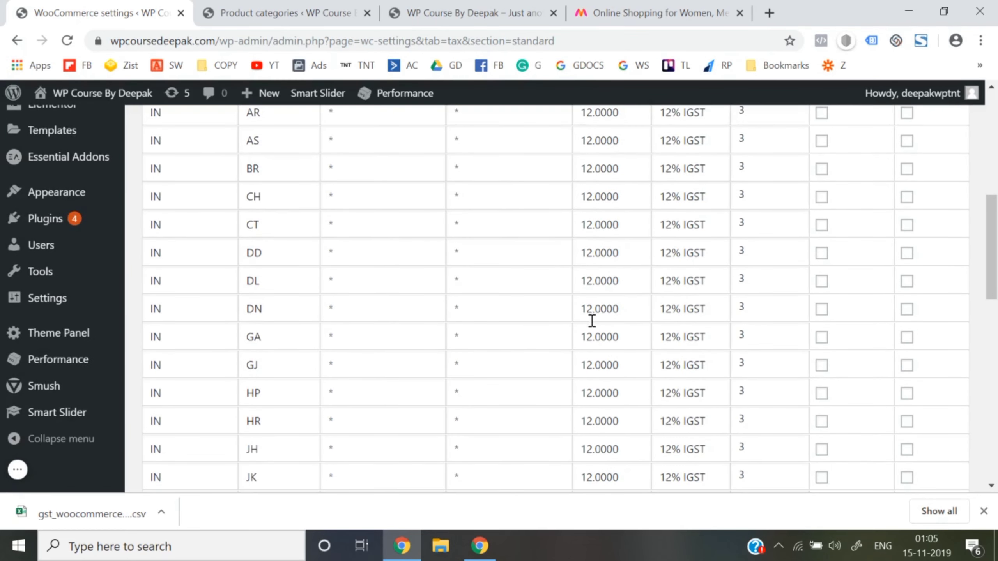
left_click(592, 338)
scroll(593, 342, "down", 2)
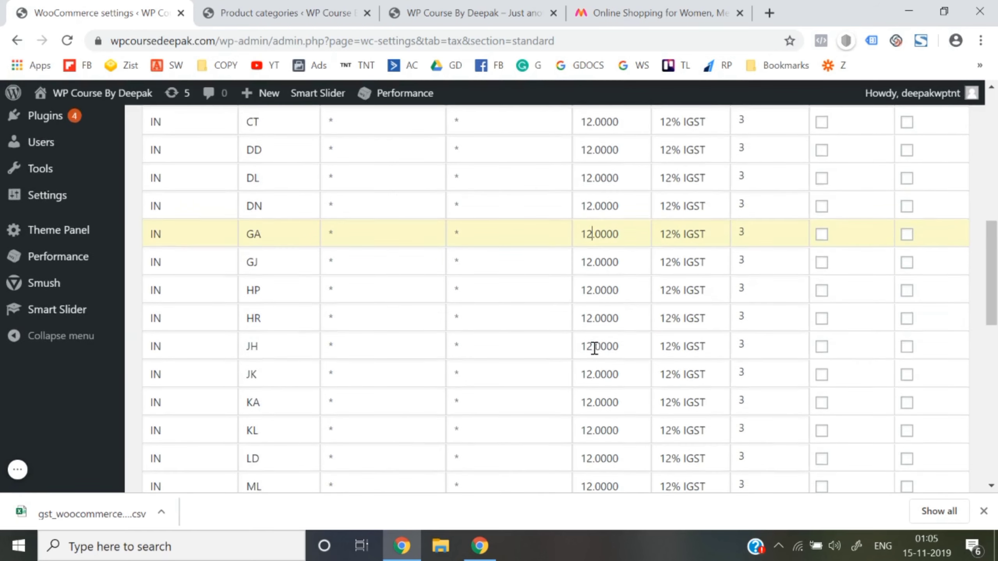
scroll(595, 348, "up", 6)
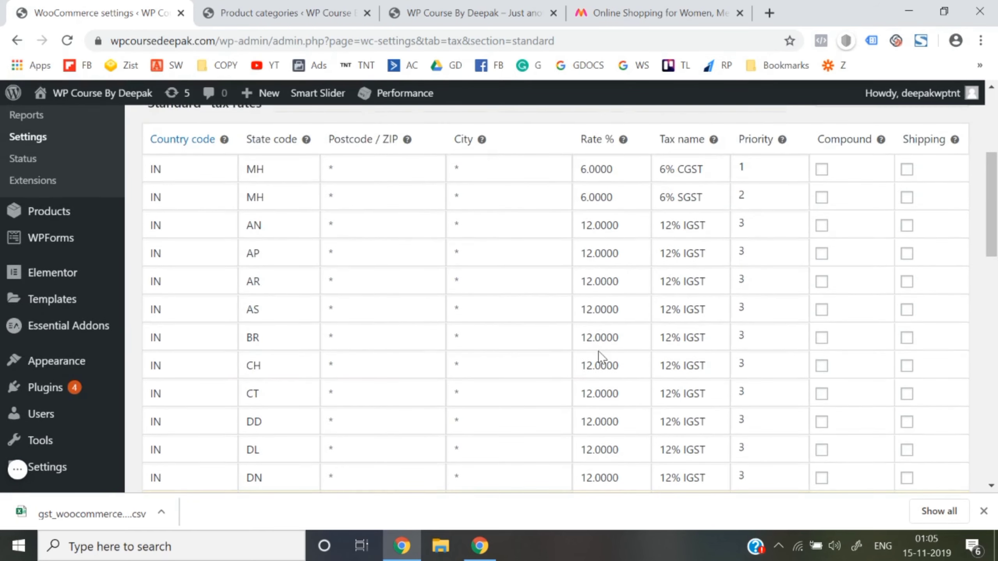
Step: Set the tax rate of the MZ row to 18.0000 and save the standard tax rates
scroll(598, 351, "down", 12)
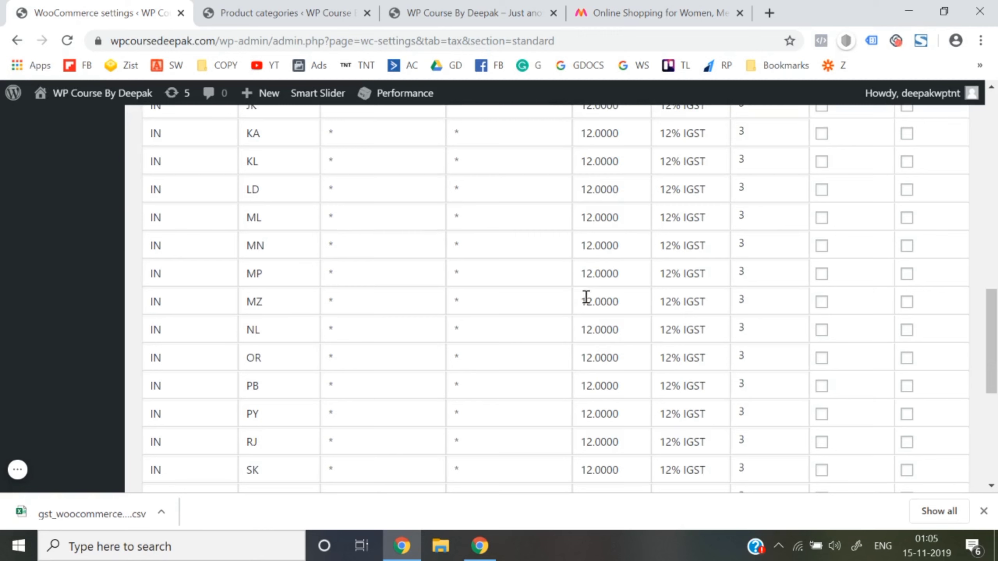
left_click(590, 300)
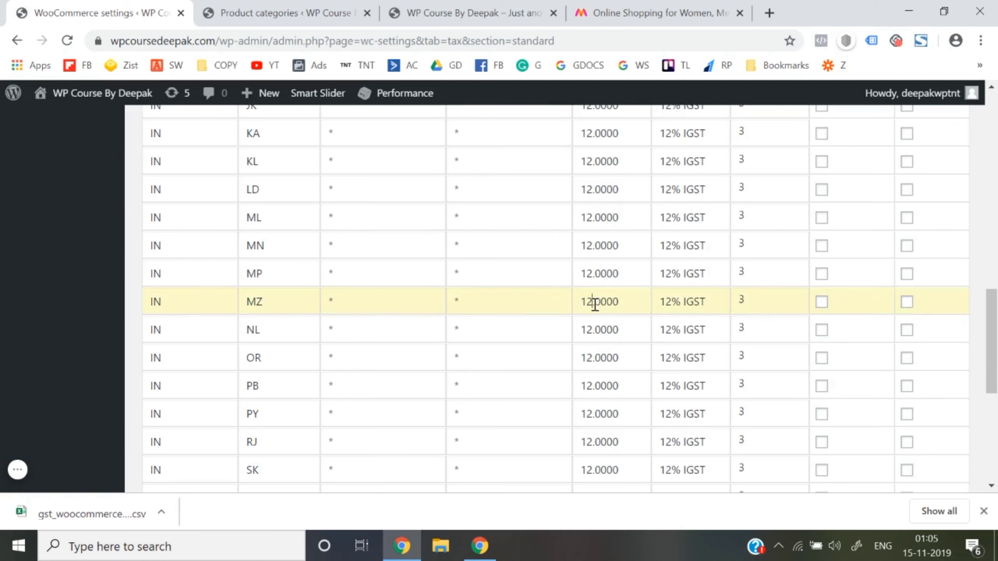
key("BackSpace")
type("8")
left_click(592, 329)
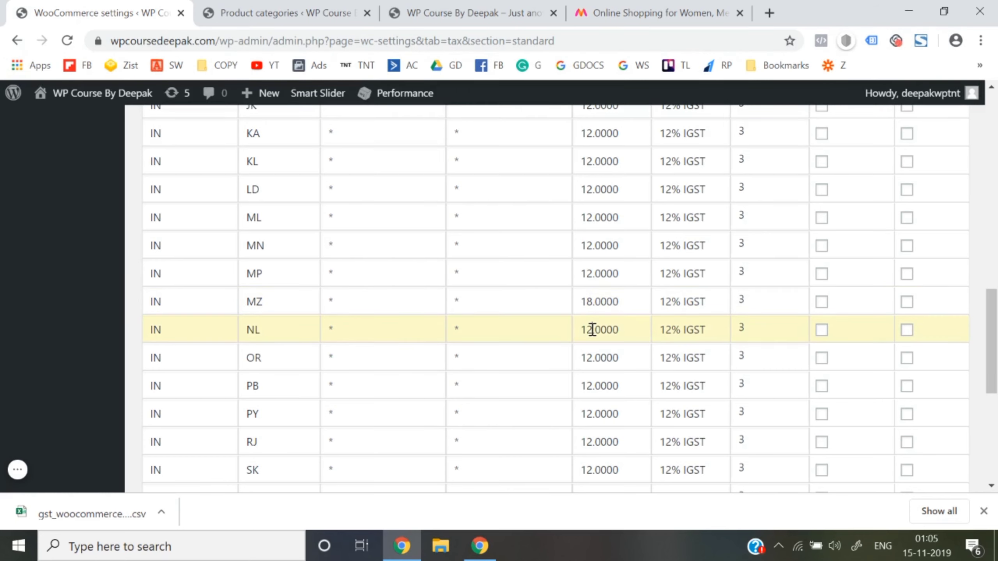
scroll(590, 328, "down", 8)
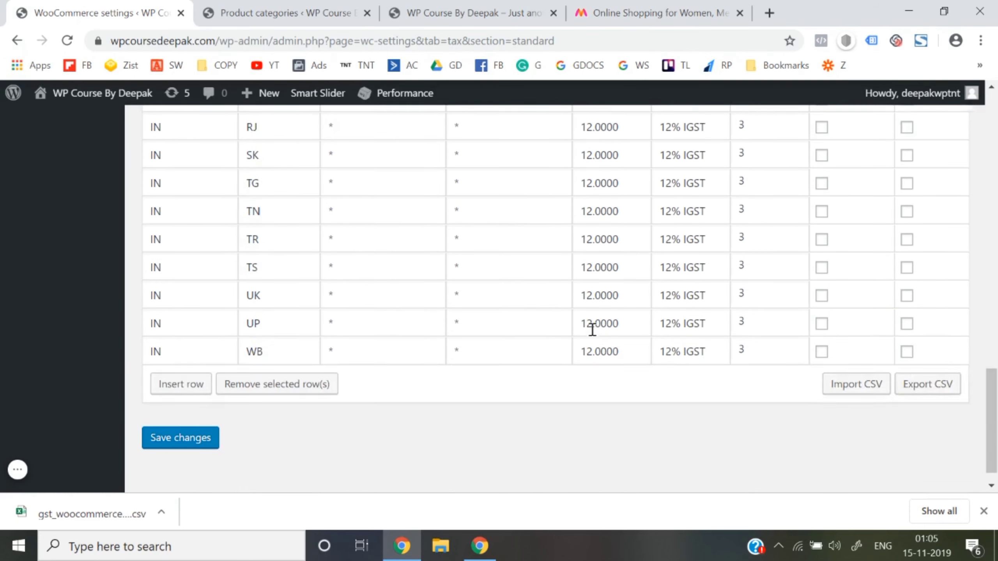
left_click(187, 424)
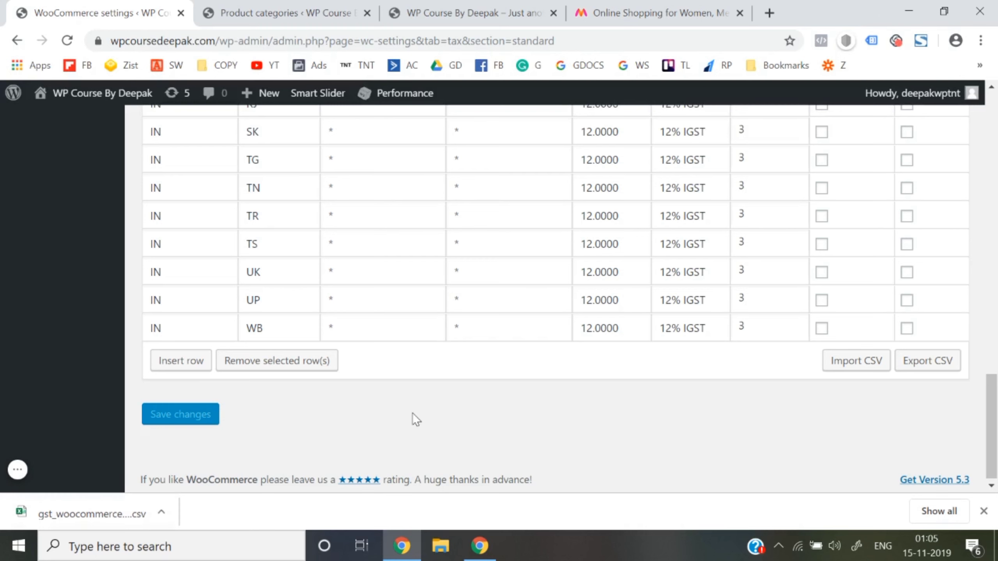
Step: Dismiss the theme's plugin notice, try to open the General settings, and choose to stay on the tax rates page
scroll(411, 414, "up", 10)
scroll(411, 414, "up", 12)
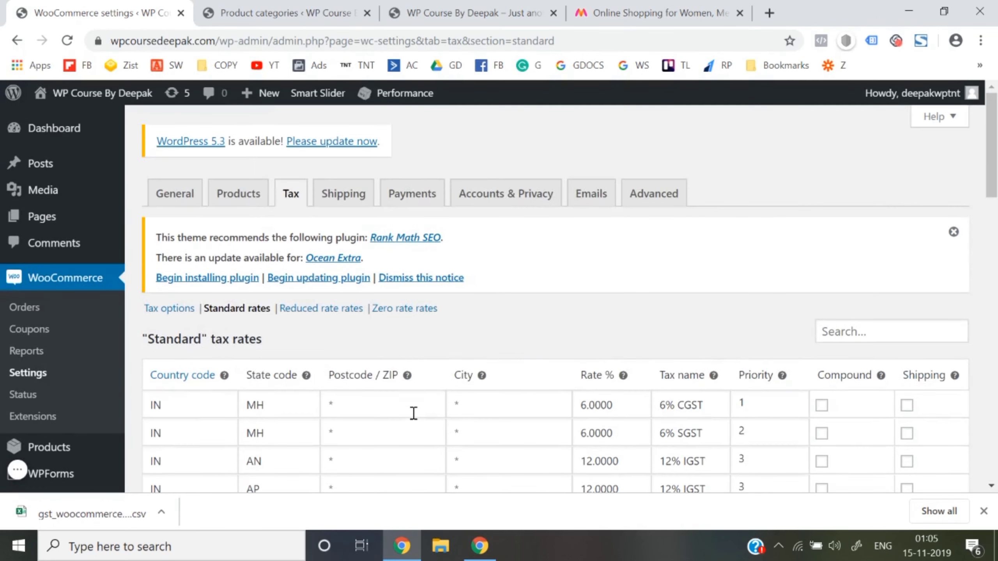
left_click(953, 231)
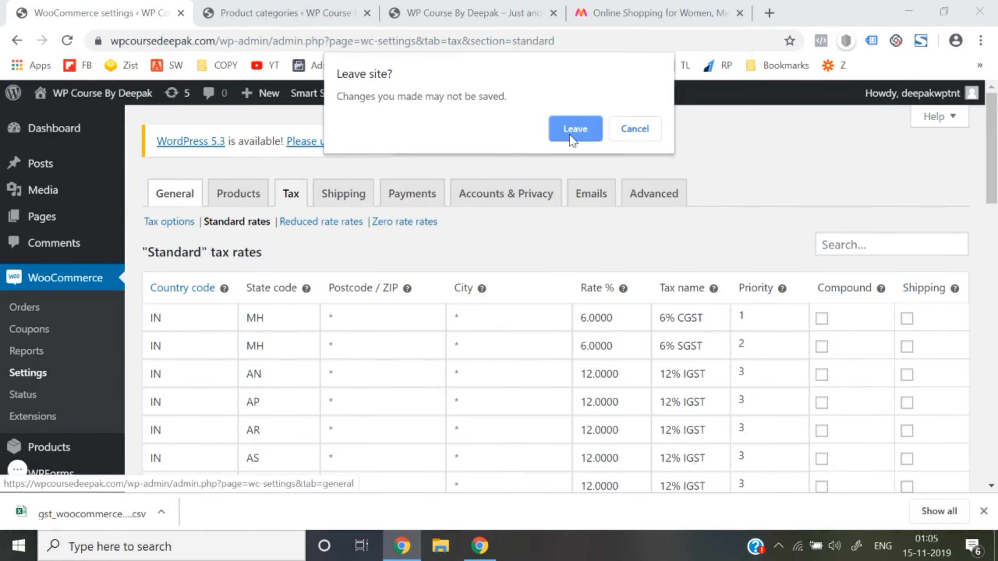
left_click(634, 128)
Step: Try to save the standard tax rates again, and cancel leaving for the Products settings
scroll(599, 217, "down", 15)
scroll(596, 232, "down", 6)
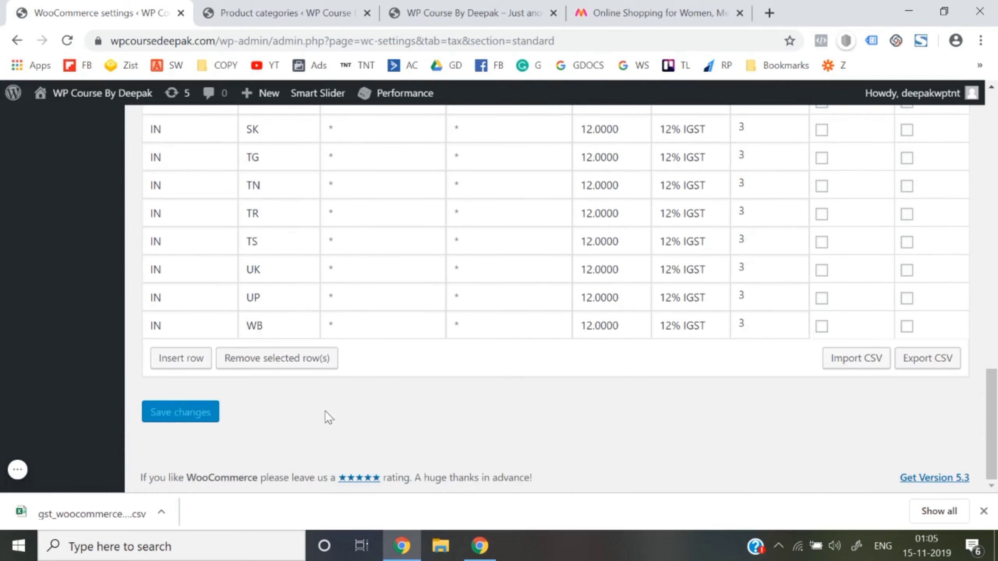
left_click(177, 410)
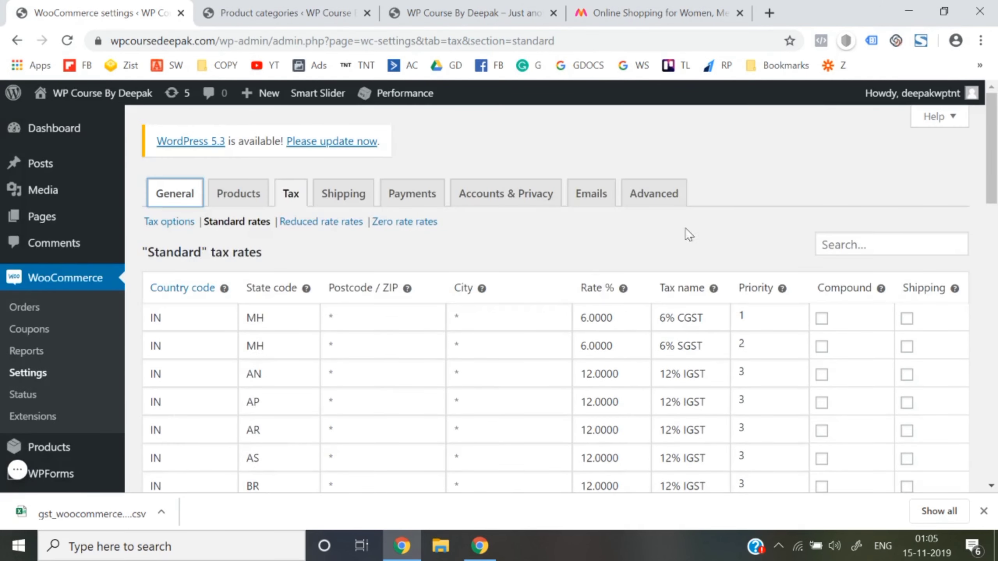
scroll(656, 237, "down", 20)
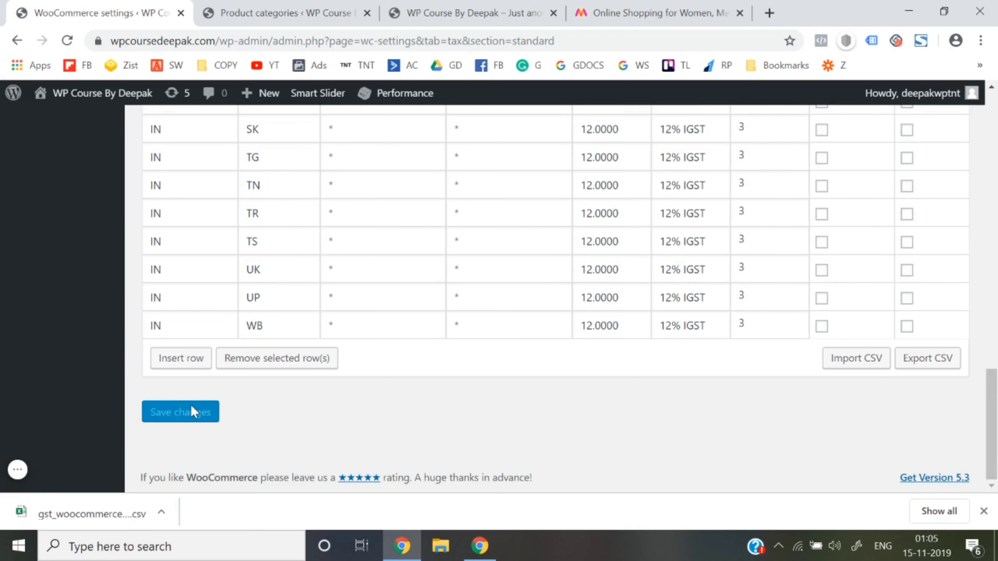
scroll(381, 306, "up", 20)
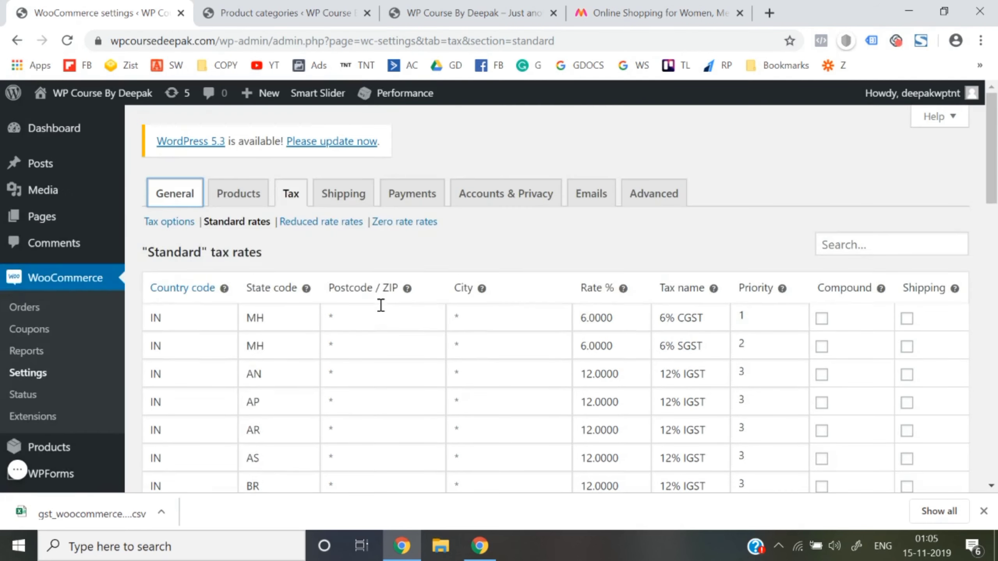
left_click(239, 193)
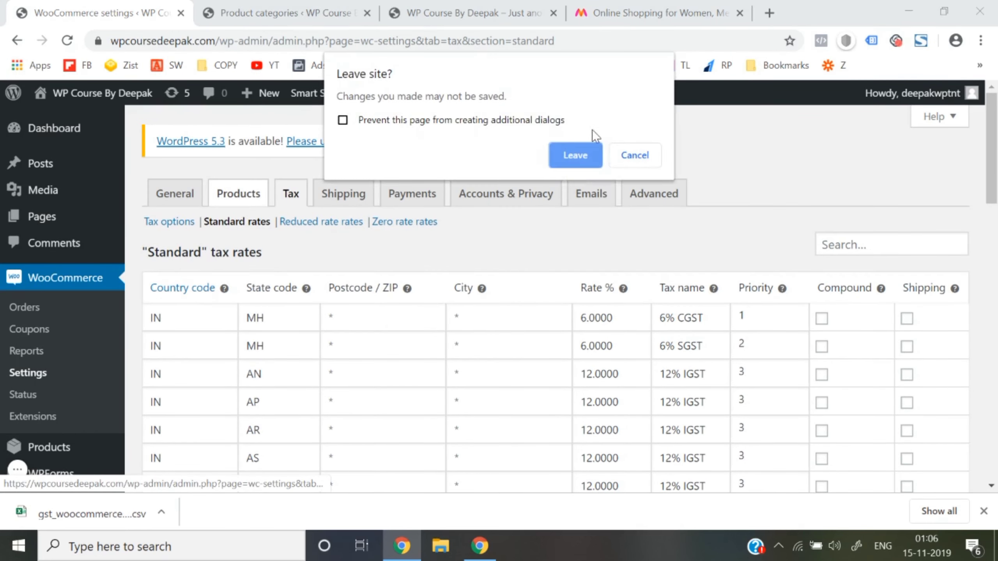
left_click(634, 157)
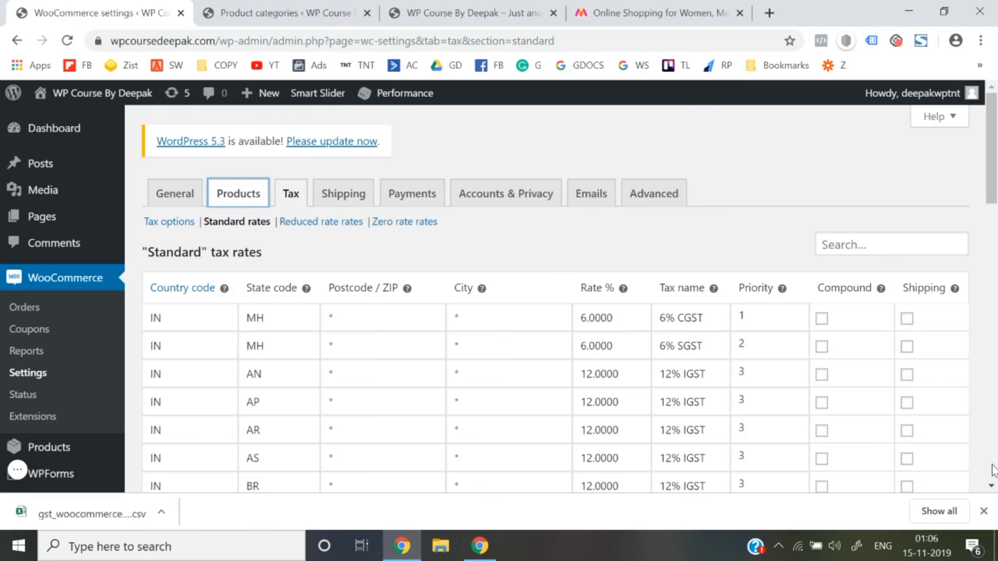
Step: Close the downloads bar and open the General settings, leaving the tax rates page despite possible unsaved changes
left_click(983, 511)
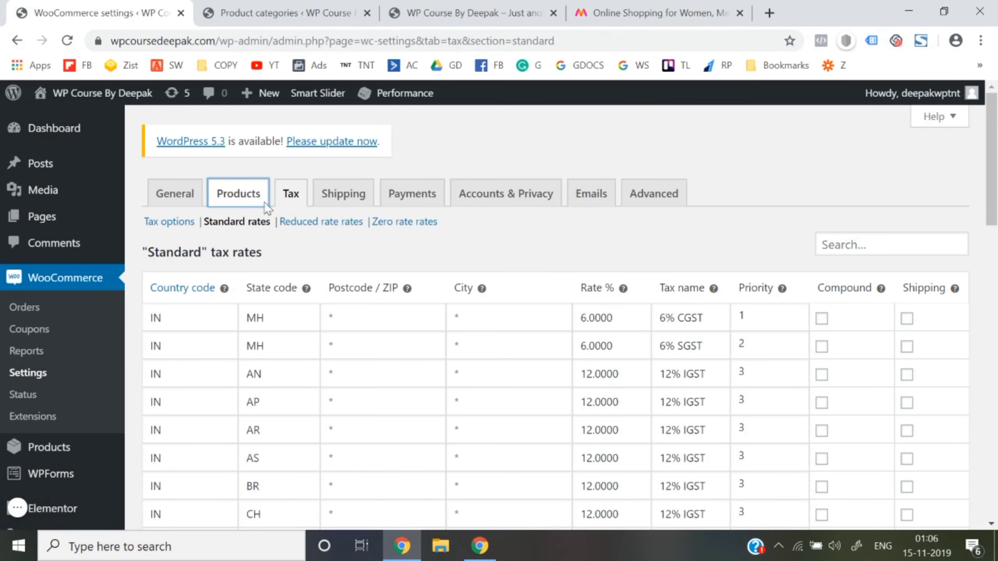
left_click(183, 207)
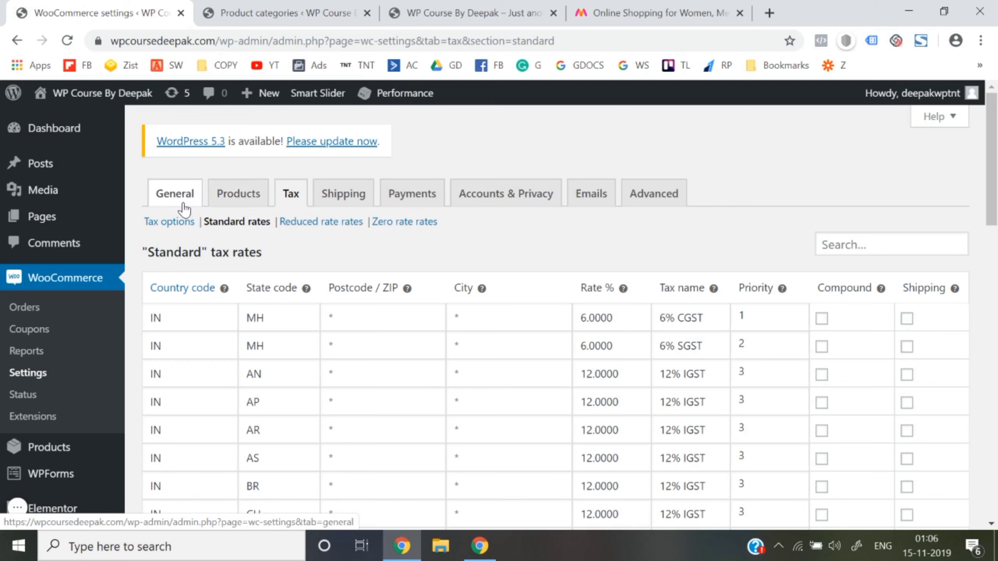
left_click(585, 153)
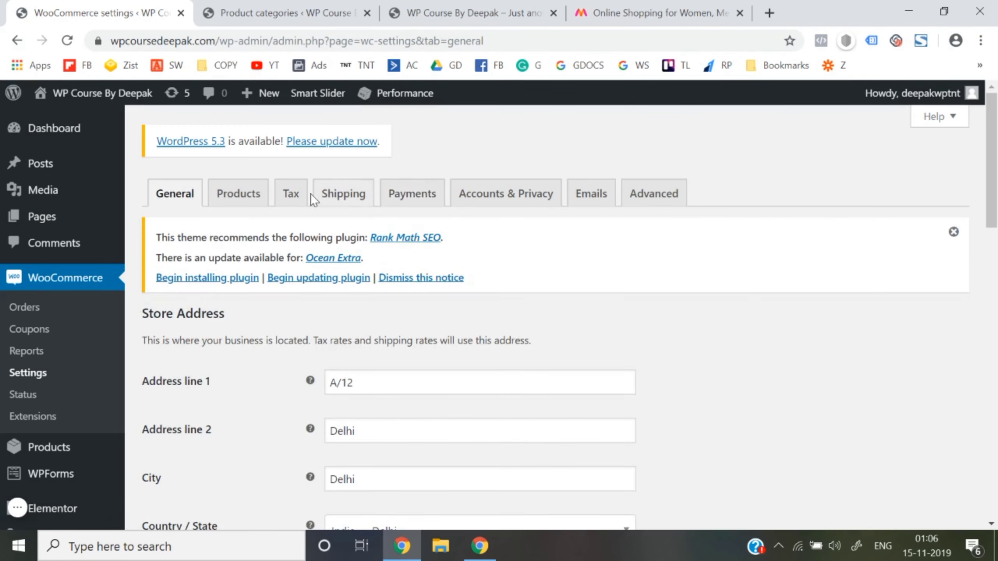
Step: Return to the tax options, look them over, and reopen the standard tax rates
left_click(293, 196)
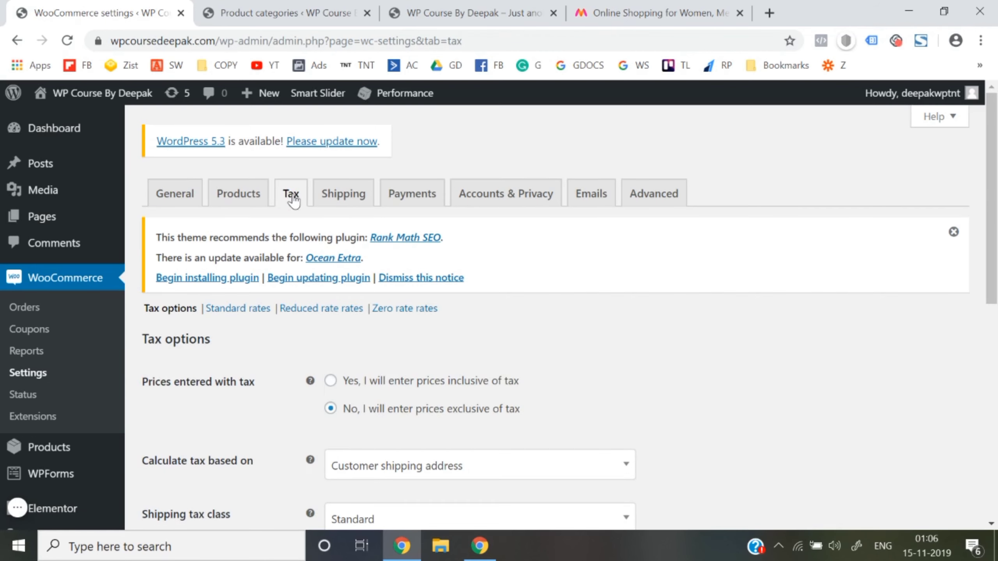
scroll(407, 341, "down", 10)
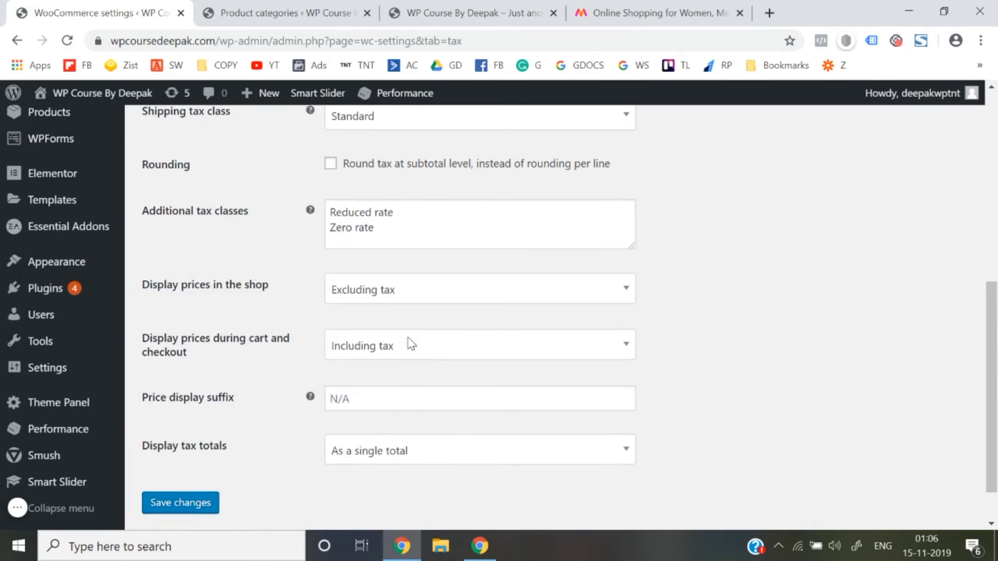
scroll(408, 343, "up", 6)
scroll(409, 344, "up", 4)
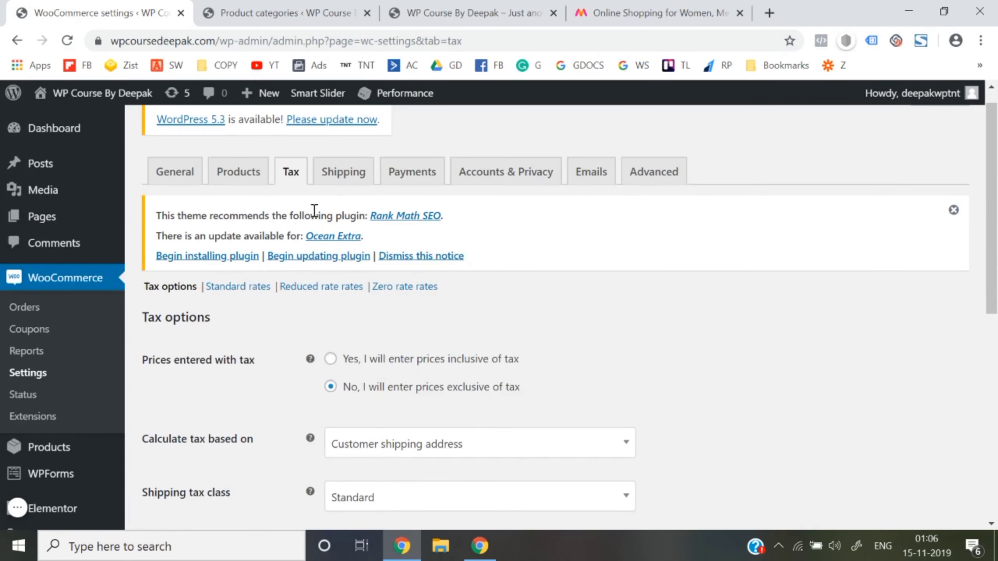
left_click(247, 288)
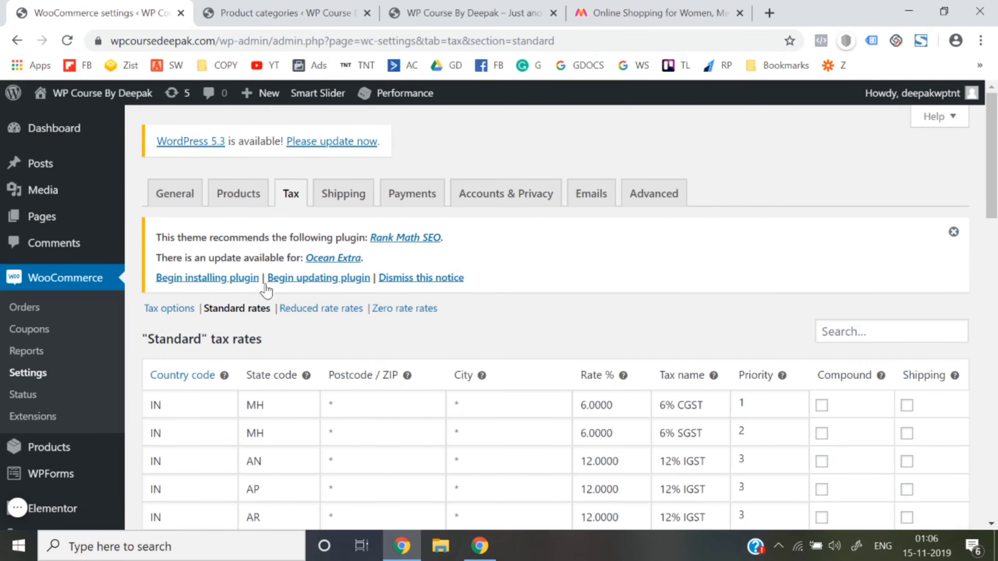
Step: Review the standard tax rates for the Indian states from the first row to the last, and return to the General settings
scroll(388, 345, "down", 10)
scroll(577, 378, "down", 10)
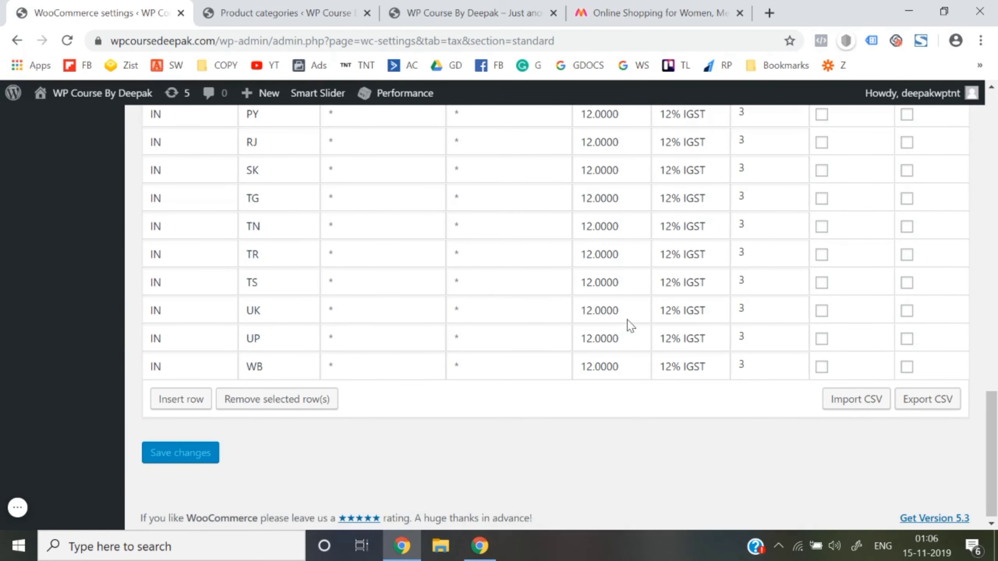
scroll(627, 311, "down", 1)
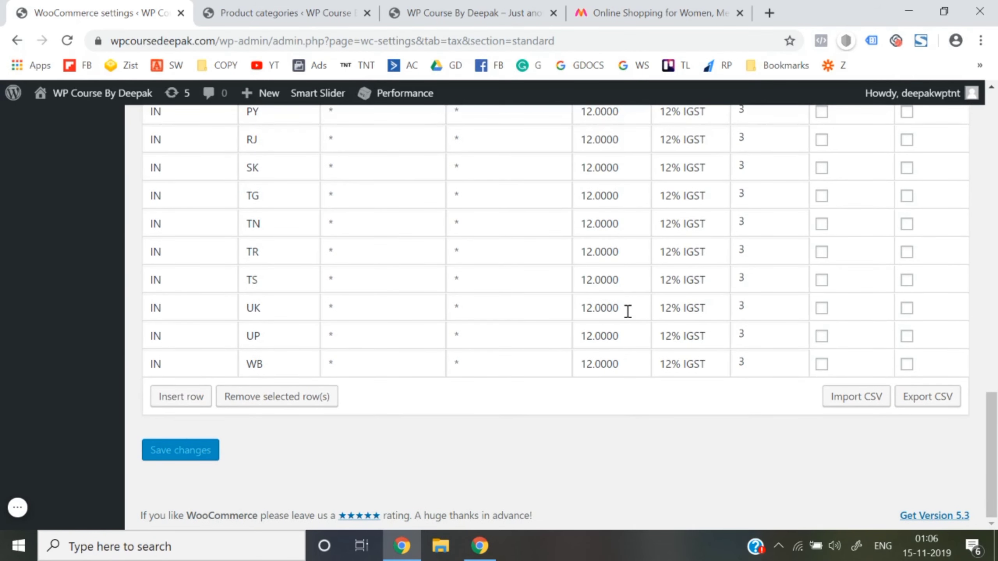
scroll(628, 311, "up", 12)
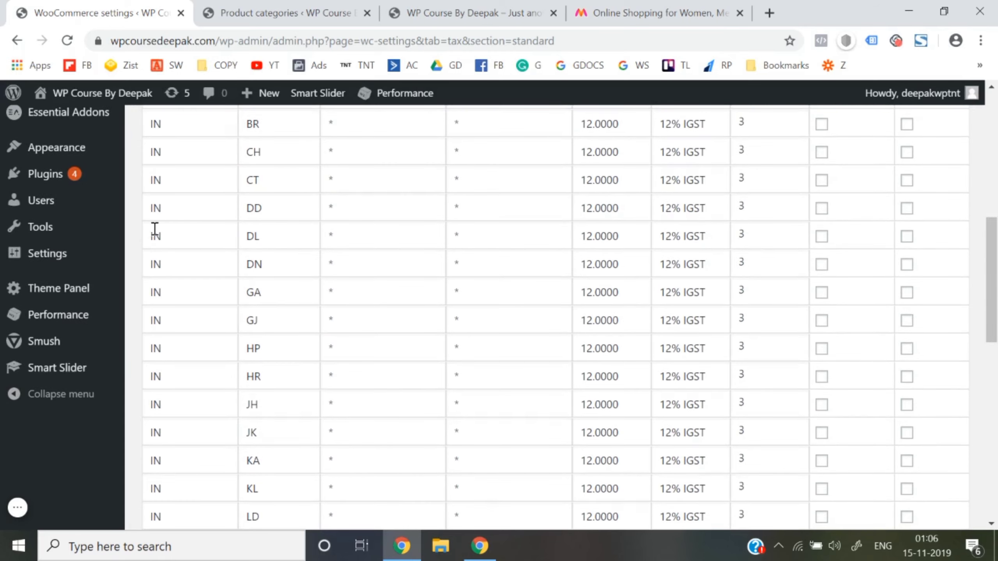
scroll(155, 229, "up", 6)
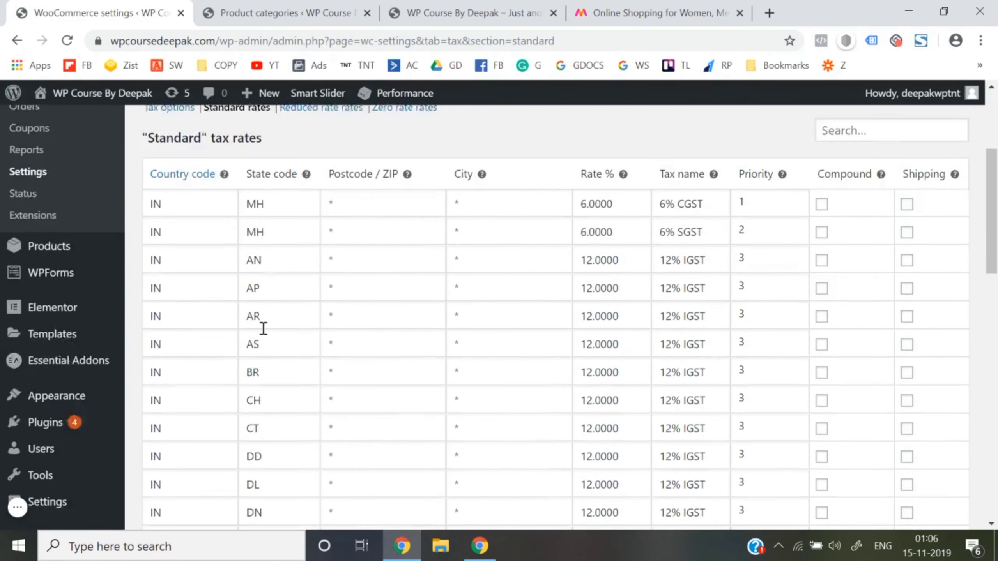
scroll(263, 328, "down", 1)
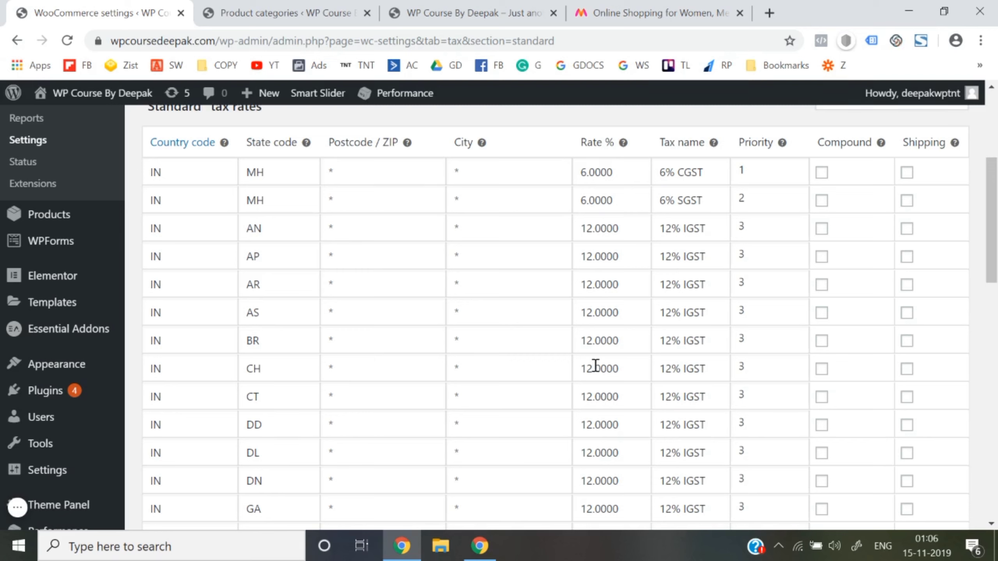
scroll(595, 365, "up", 5)
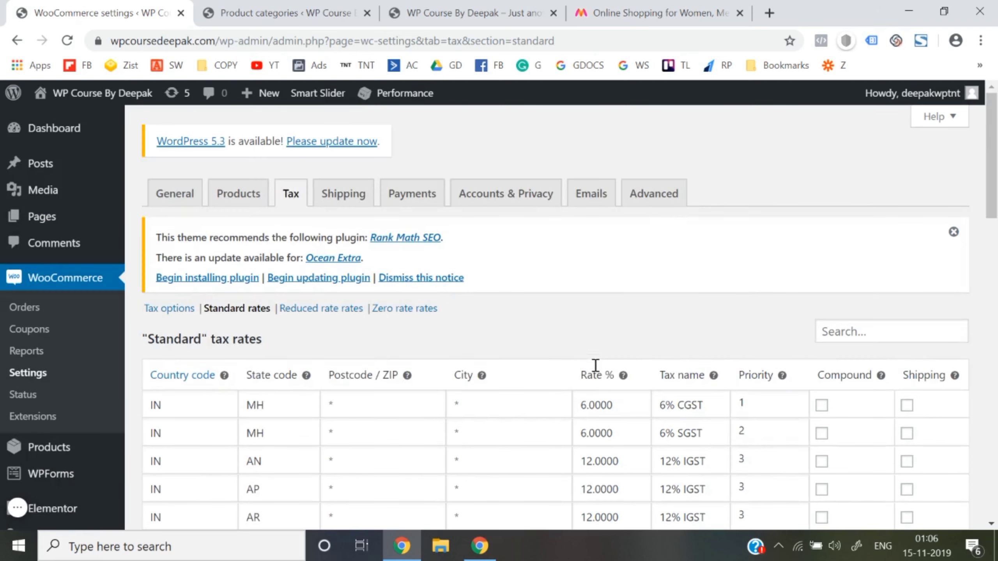
left_click(171, 208)
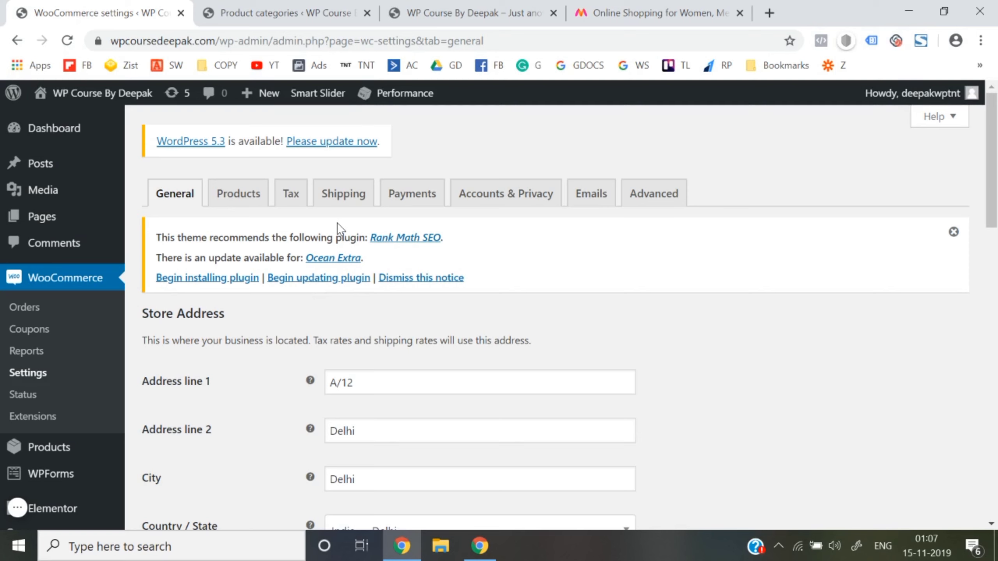
left_click(17, 509)
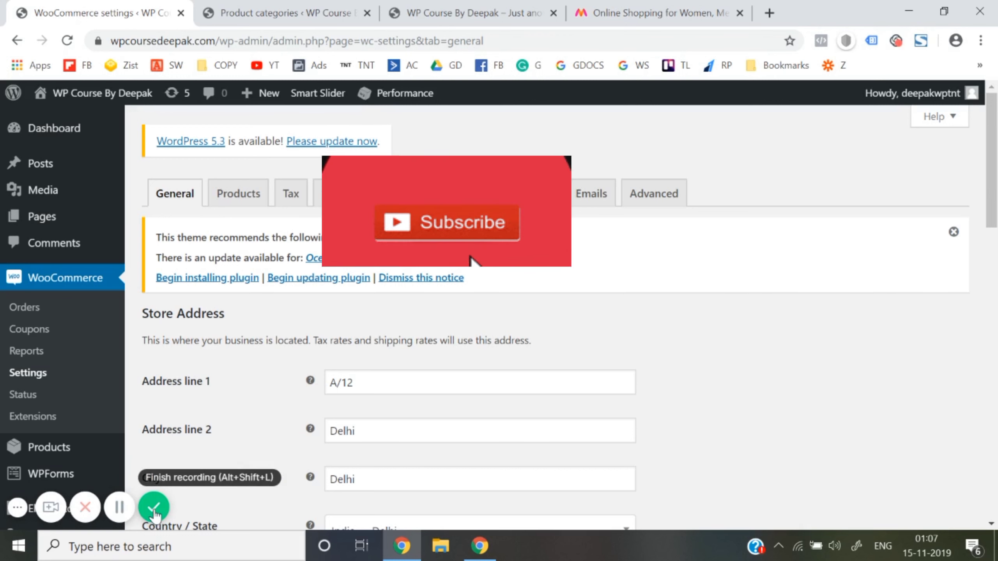